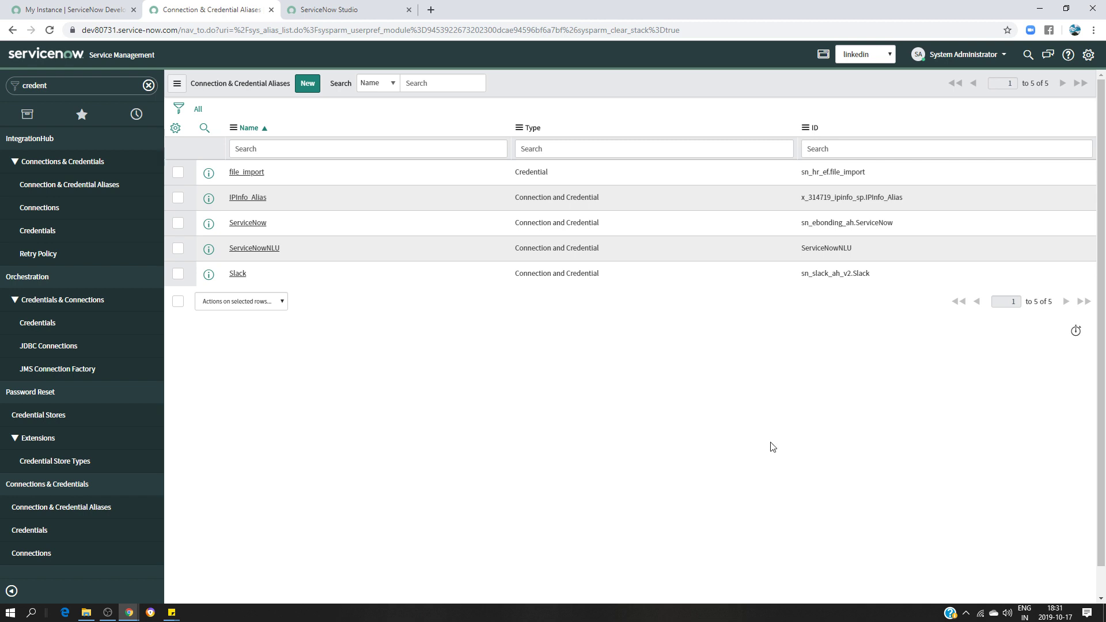
# Glance at the developer instance's action menu, then return to the Connection & Credential Aliases list
pyautogui.click(70, 12)
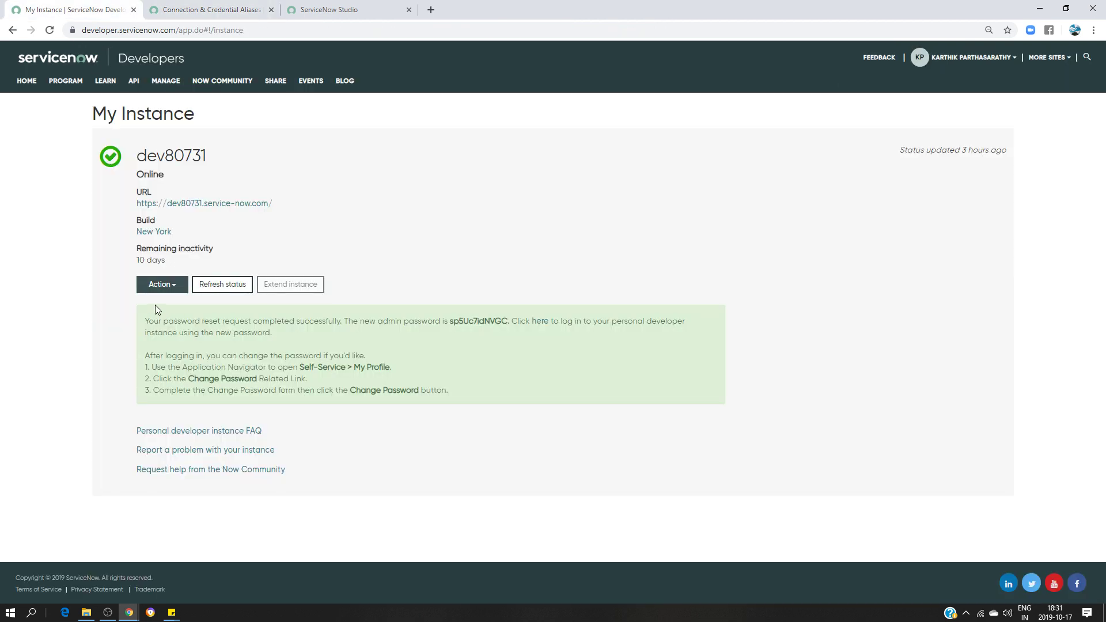
pyautogui.click(164, 286)
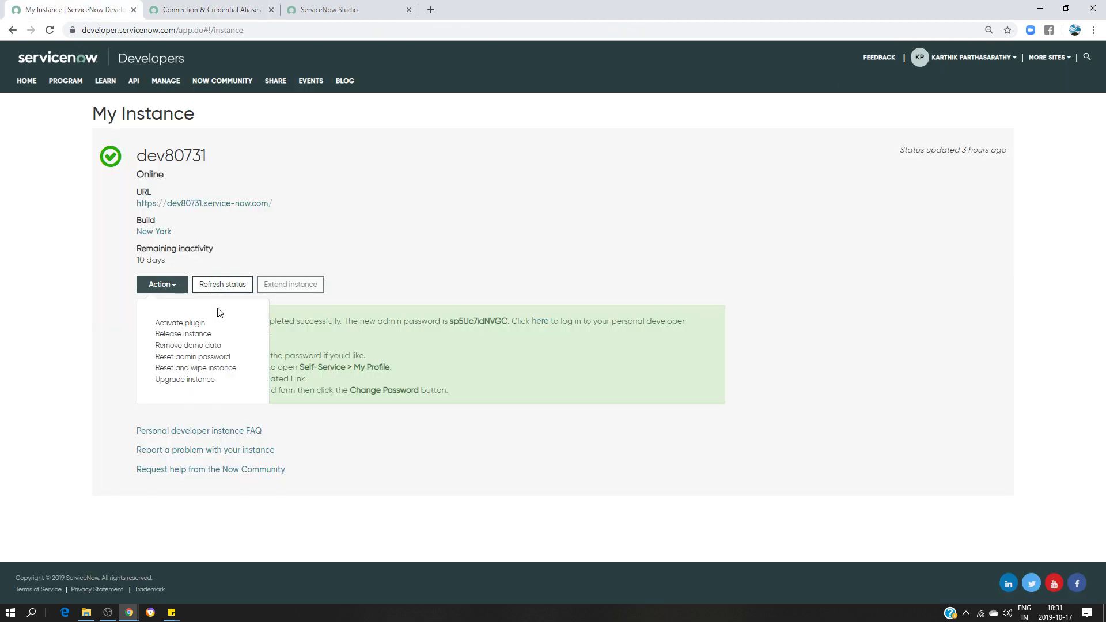
pyautogui.click(348, 179)
pyautogui.click(219, 17)
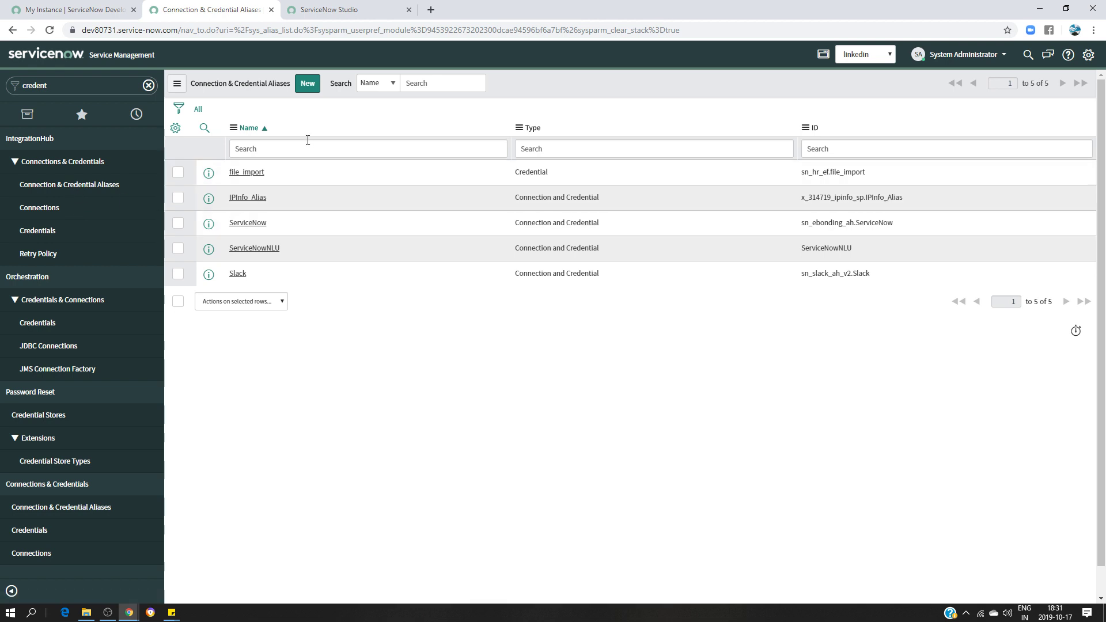
# Submit a new alias LinkedinInfo_Alias of type Connection and Credential with HTTP connection type
pyautogui.click(307, 83)
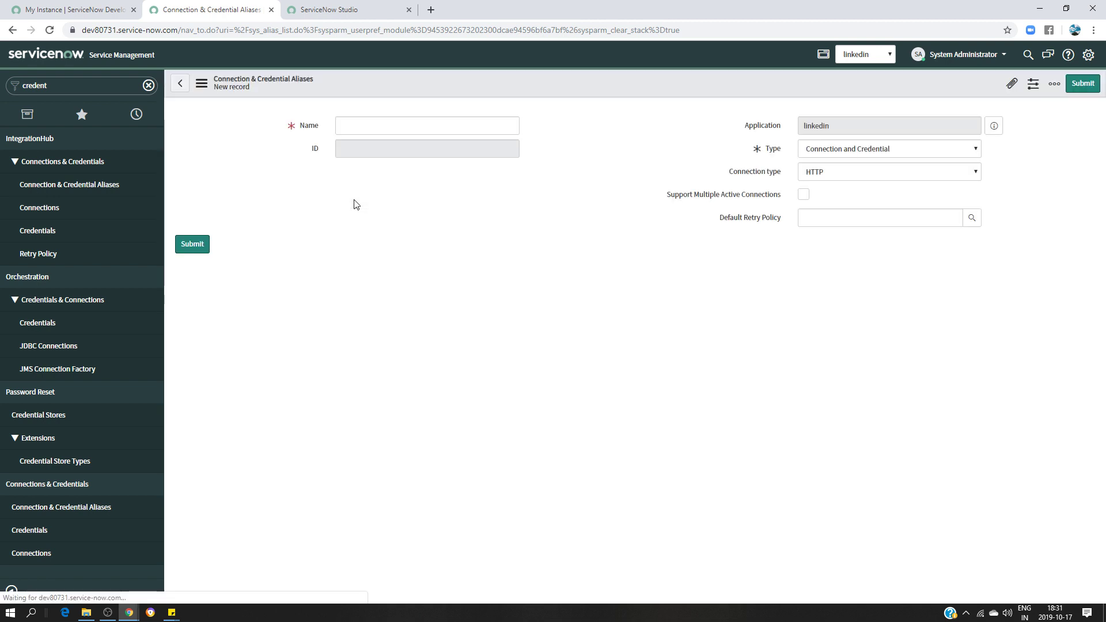
pyautogui.click(355, 126)
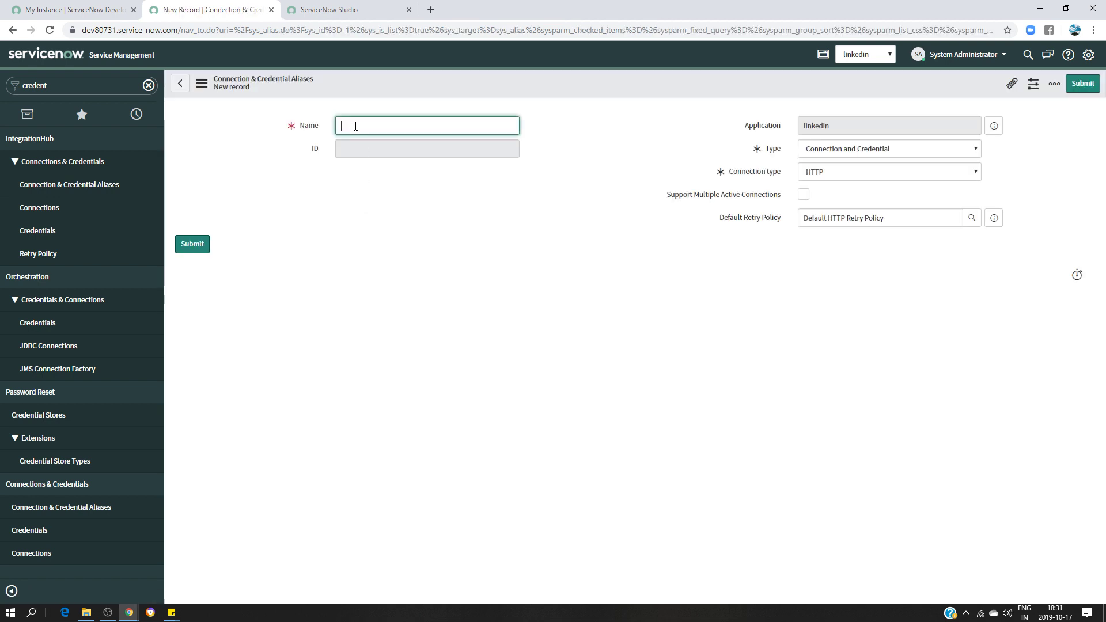
pyautogui.write('LinkedinInfo_Alia')
pyautogui.click(821, 150)
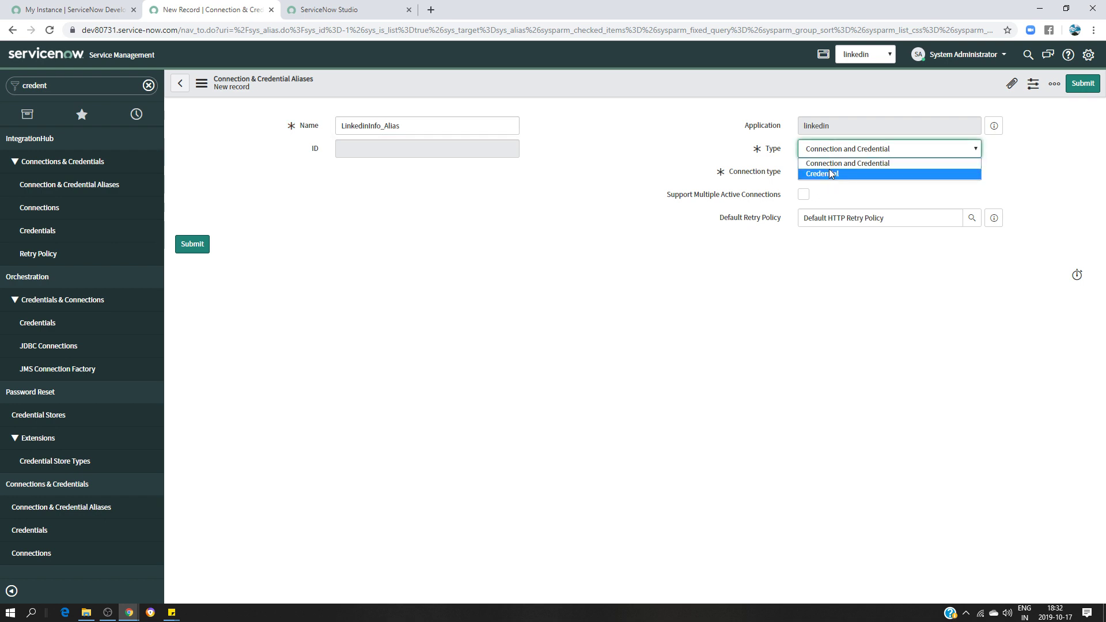
pyautogui.click(833, 163)
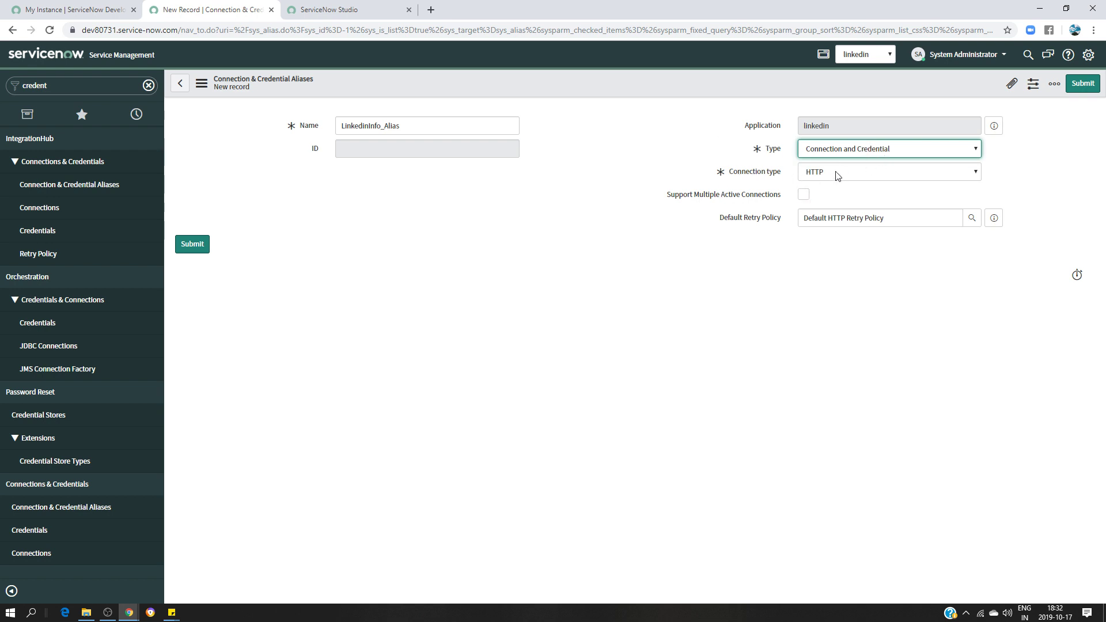
pyautogui.click(857, 172)
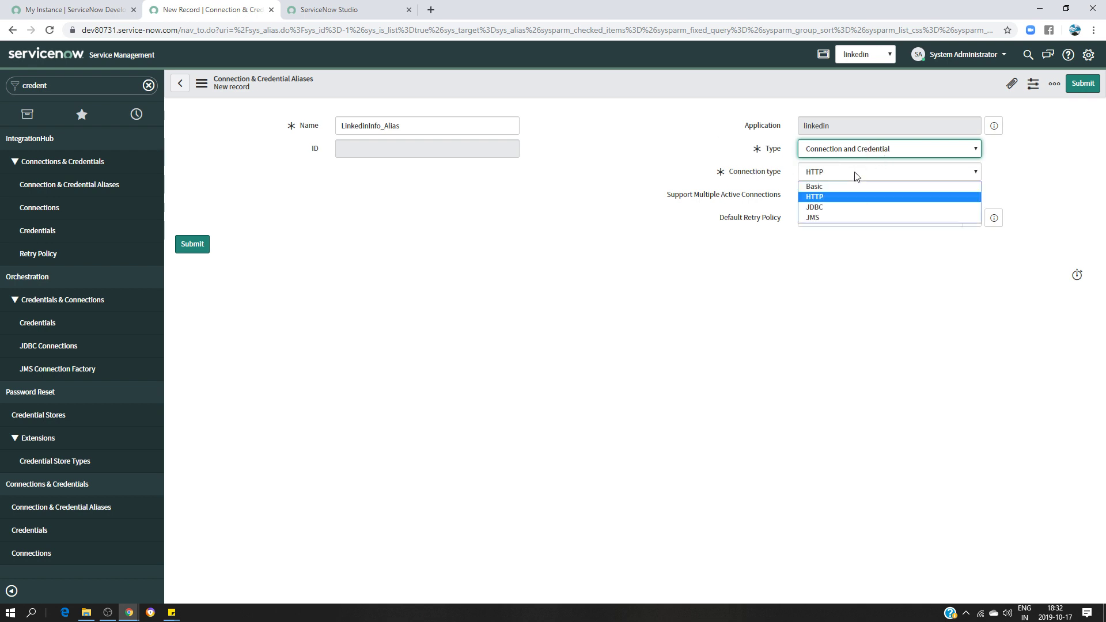
pyautogui.click(829, 196)
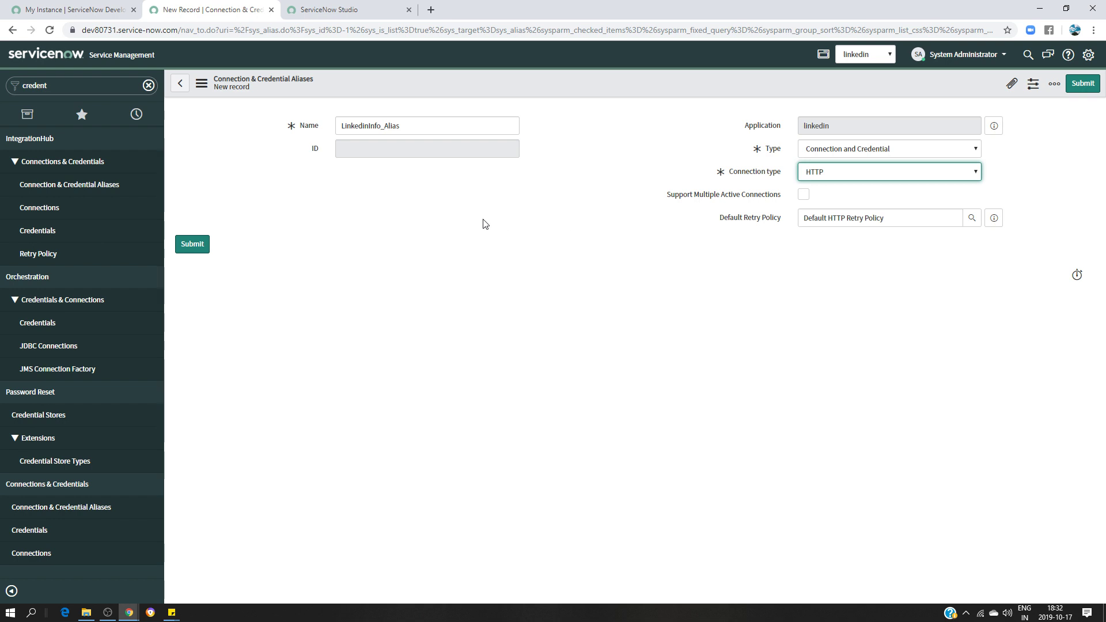
pyautogui.click(192, 246)
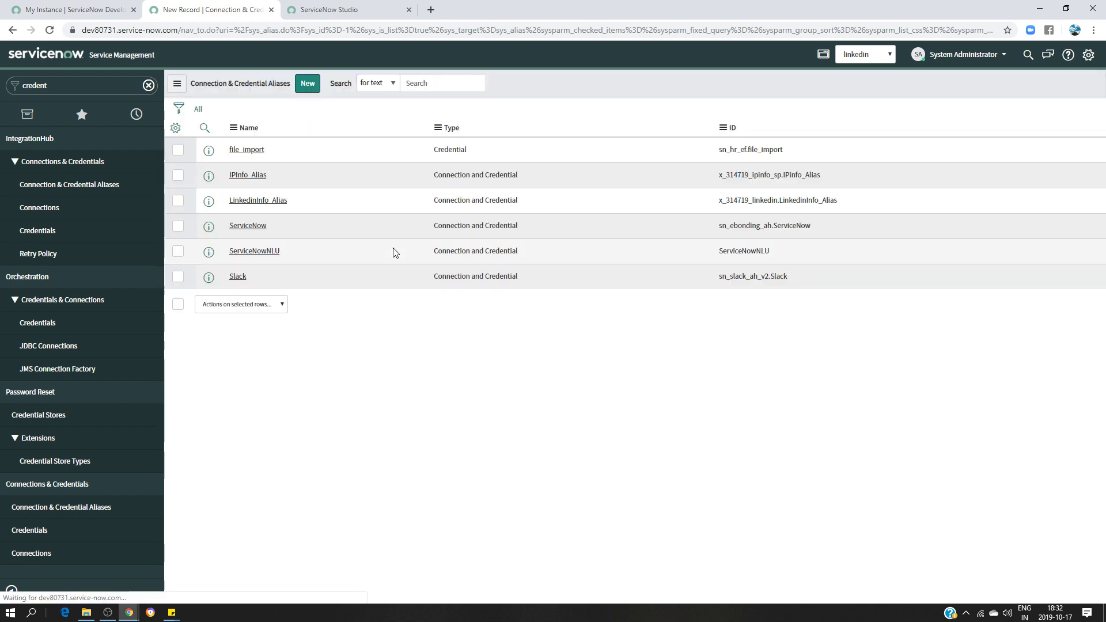
pyautogui.click(261, 225)
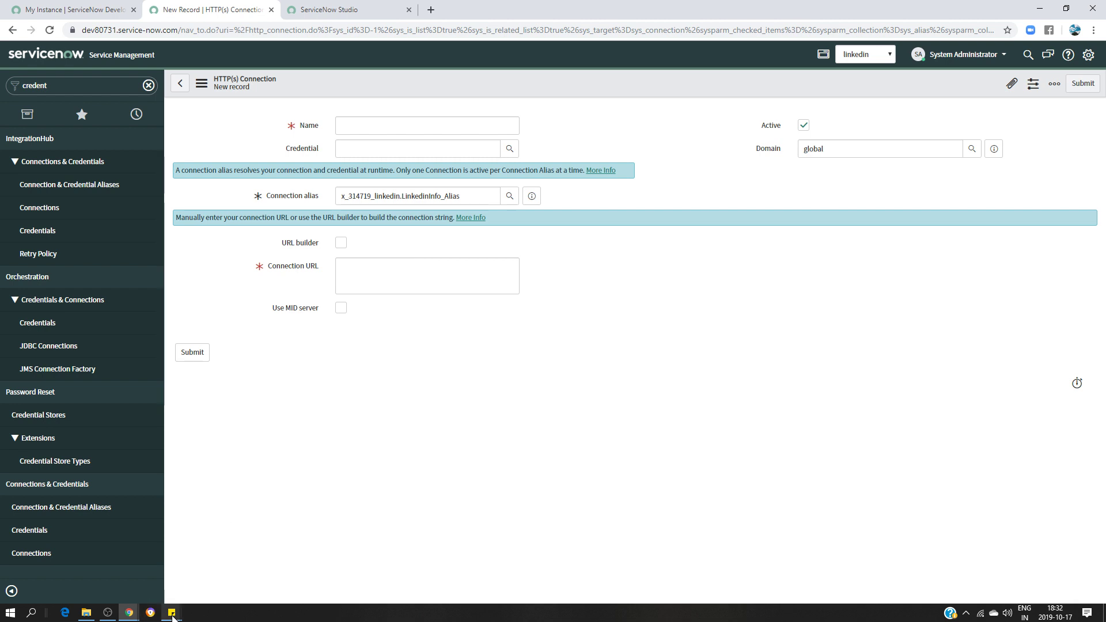
pyautogui.moveTo(172, 613)
pyautogui.click(134, 576)
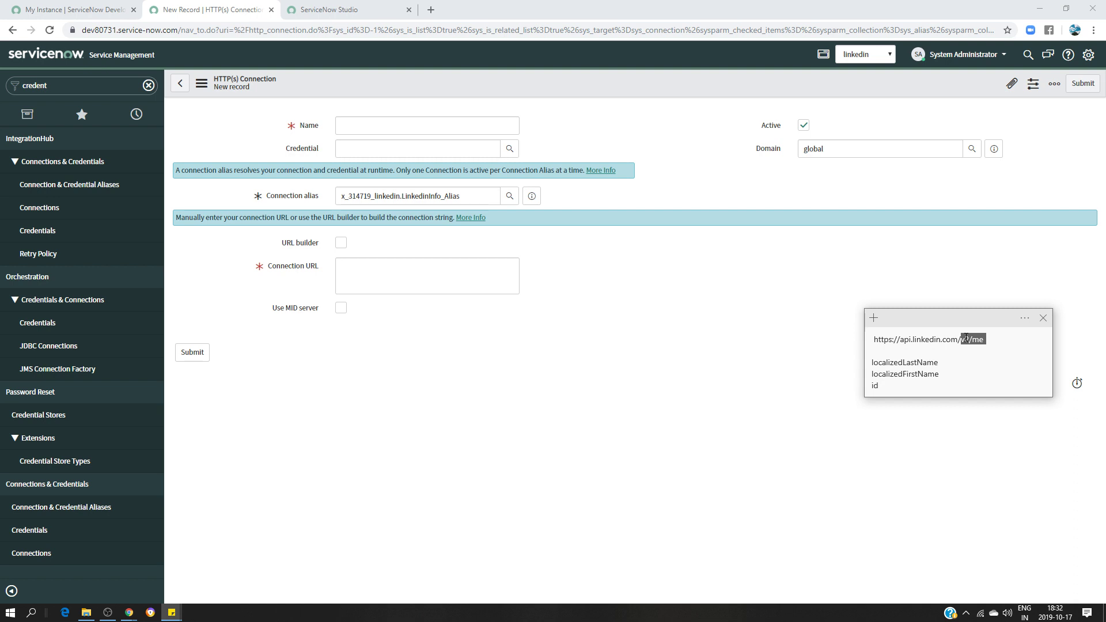
pyautogui.click(966, 339)
pyautogui.moveTo(959, 339)
pyautogui.mouseDown()
pyautogui.moveTo(872, 341)
pyautogui.moveTo(959, 340)
pyautogui.mouseUp()
pyautogui.click(878, 344)
pyautogui.hotkey('ctrl', 'c')
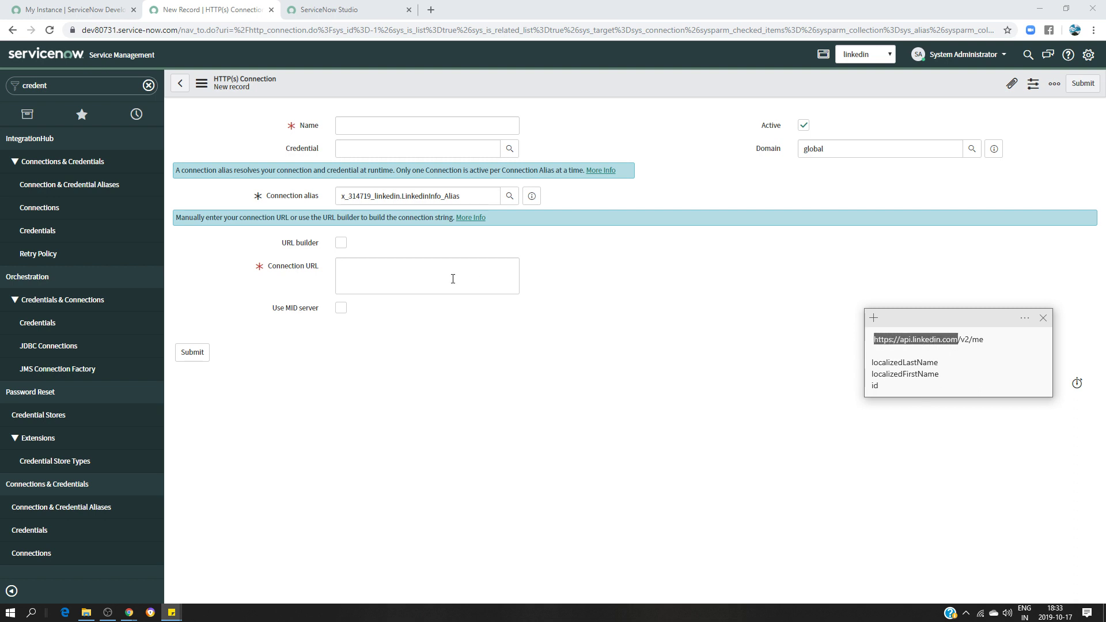
pyautogui.click(411, 267)
pyautogui.hotkey('ctrl', 'v')
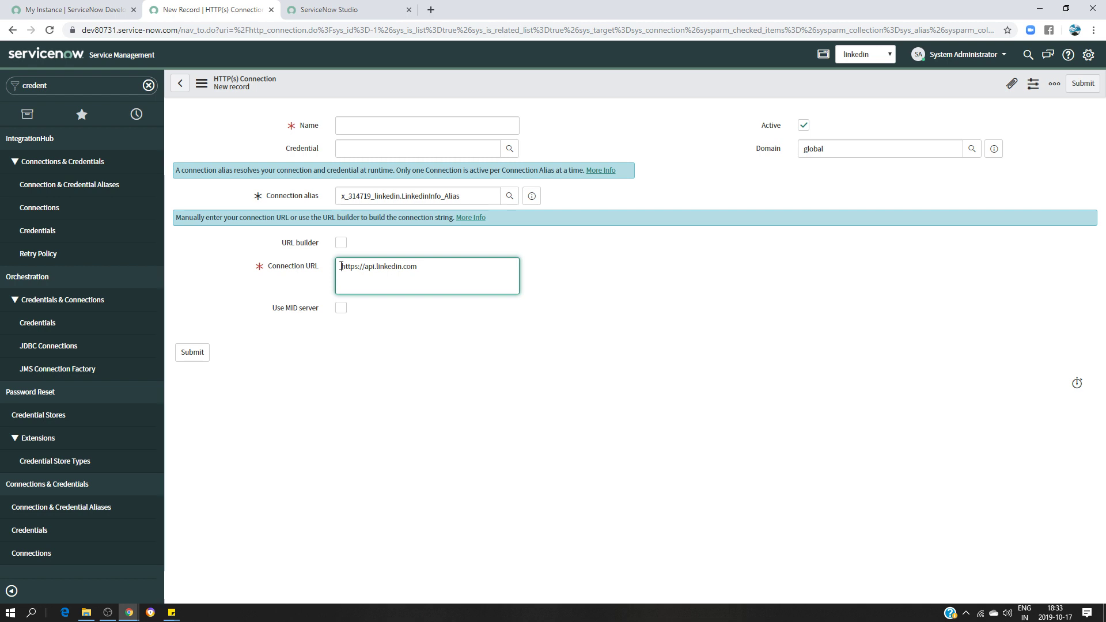
# Name the connection LinkedinConnection and submit it
pyautogui.click(376, 128)
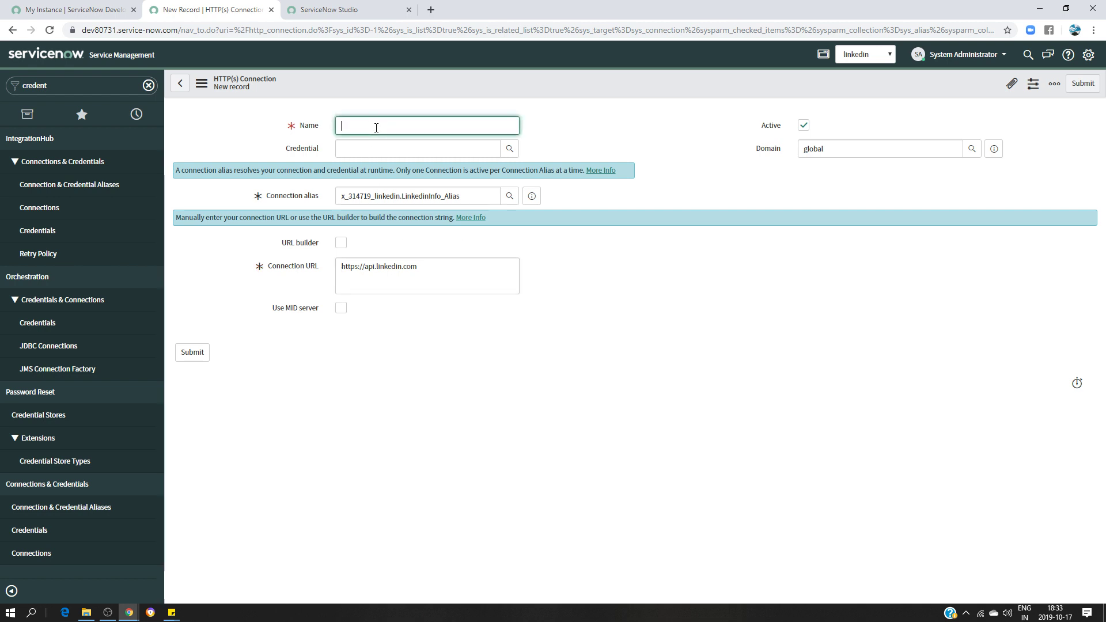
pyautogui.write('LinkedinInfo')
pyautogui.press('BackSpace')
pyautogui.press('BackSpace')
pyautogui.press('BackSpace')
pyautogui.write('Connmec')
pyautogui.press('BackSpace')
pyautogui.press('BackSpace')
pyautogui.write('ectio')
pyautogui.click(192, 352)
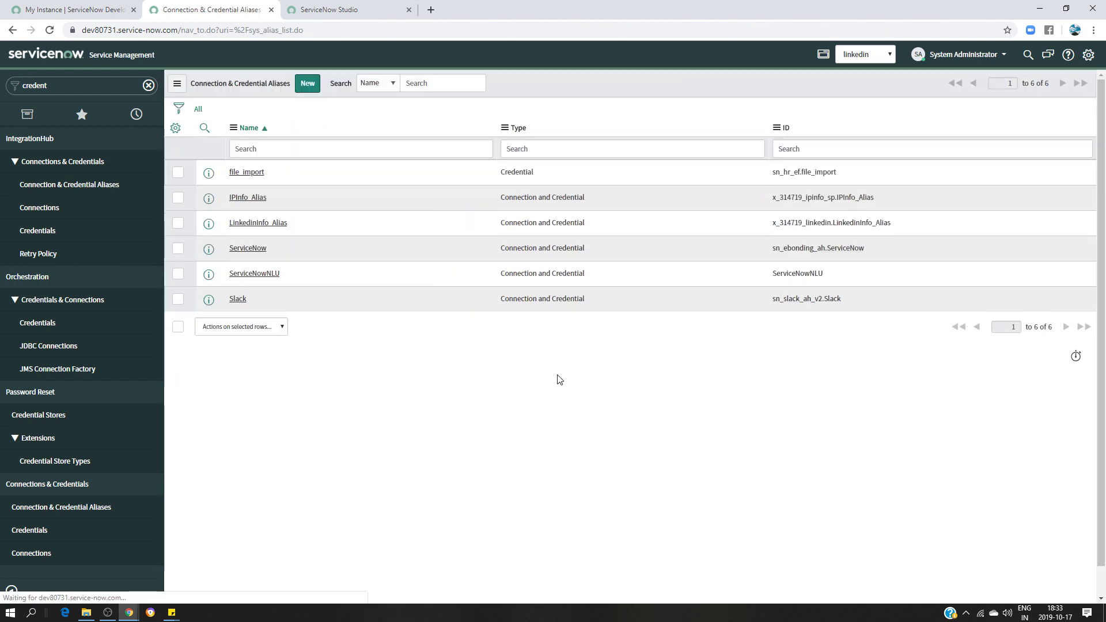
pyautogui.click(274, 225)
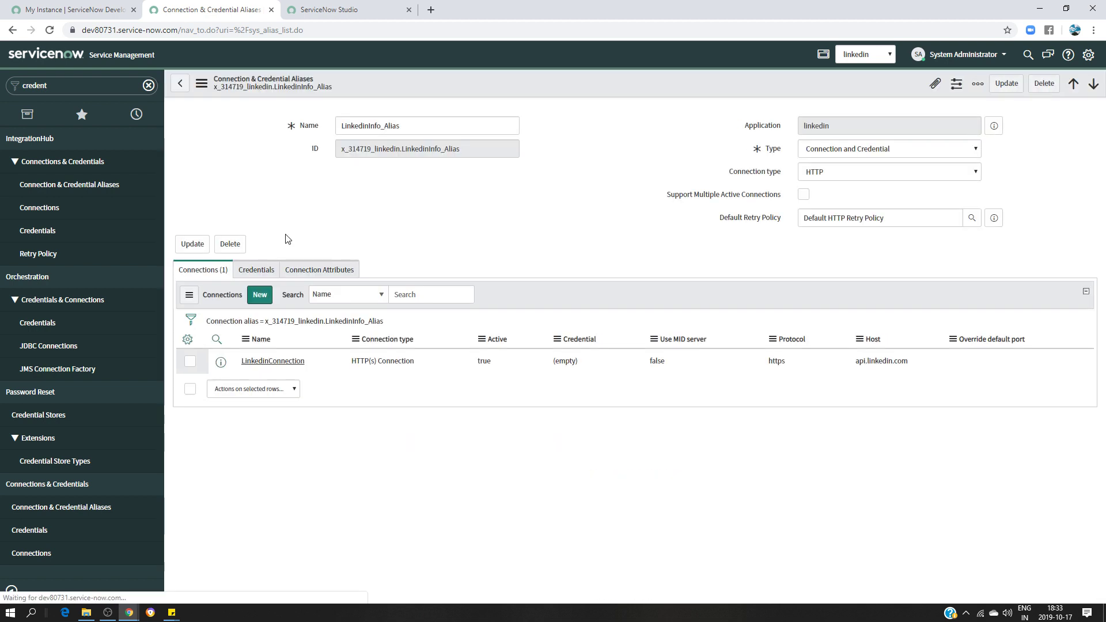
pyautogui.click(269, 362)
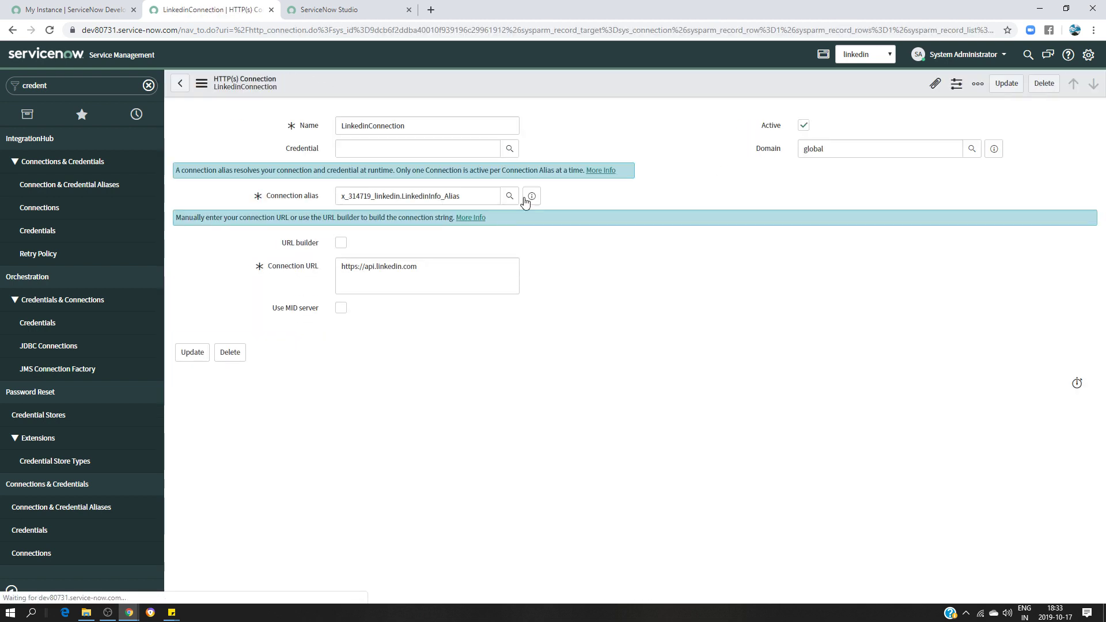
pyautogui.click(338, 278)
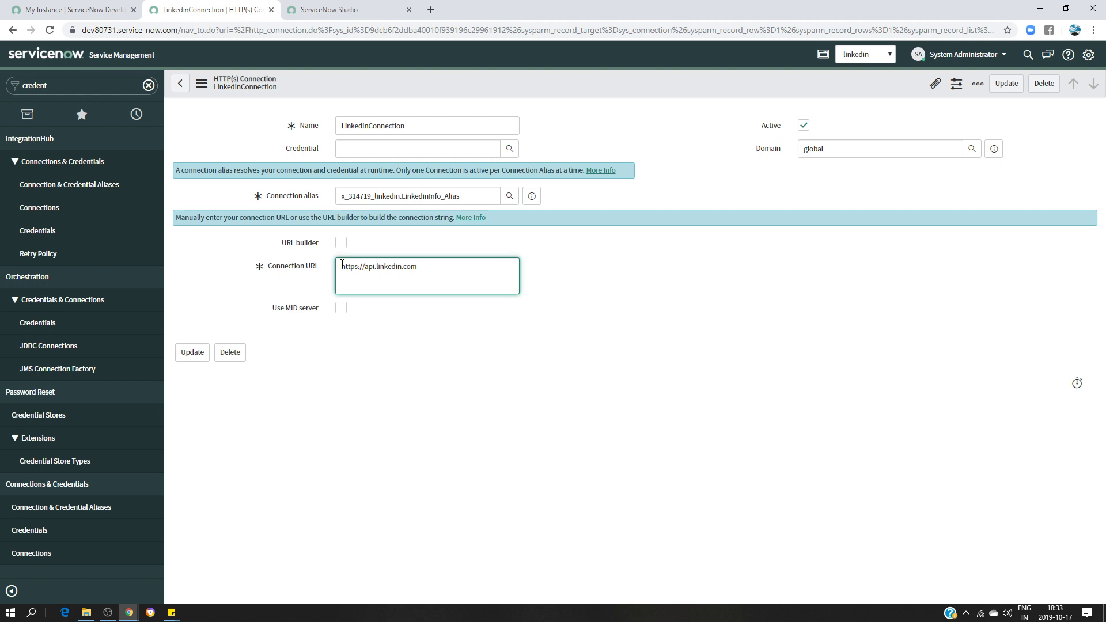
pyautogui.click(614, 253)
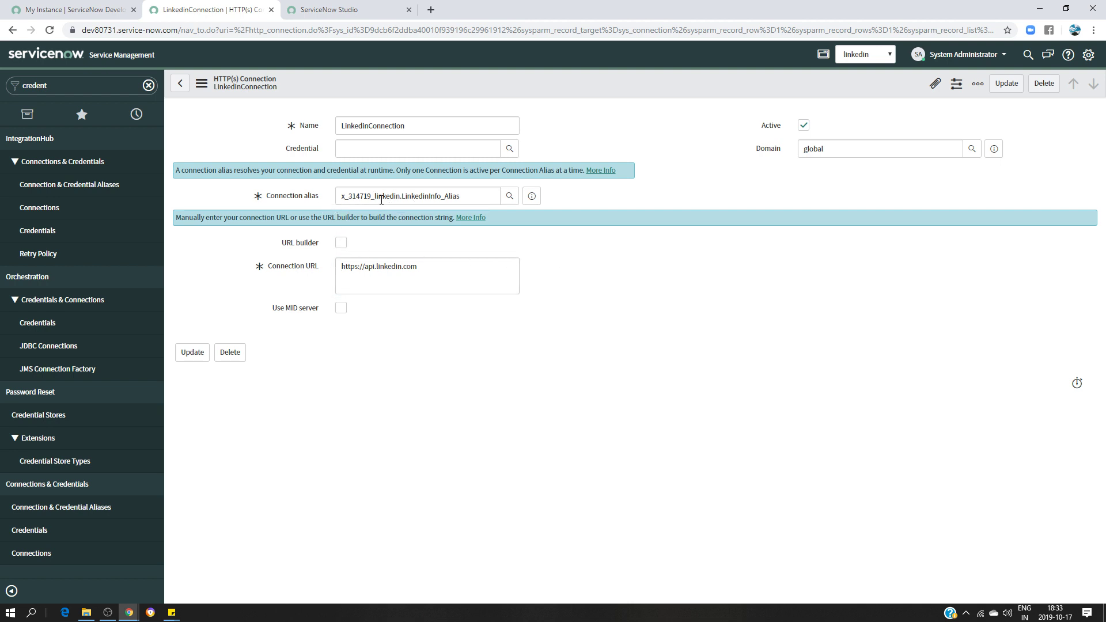
pyautogui.click(349, 154)
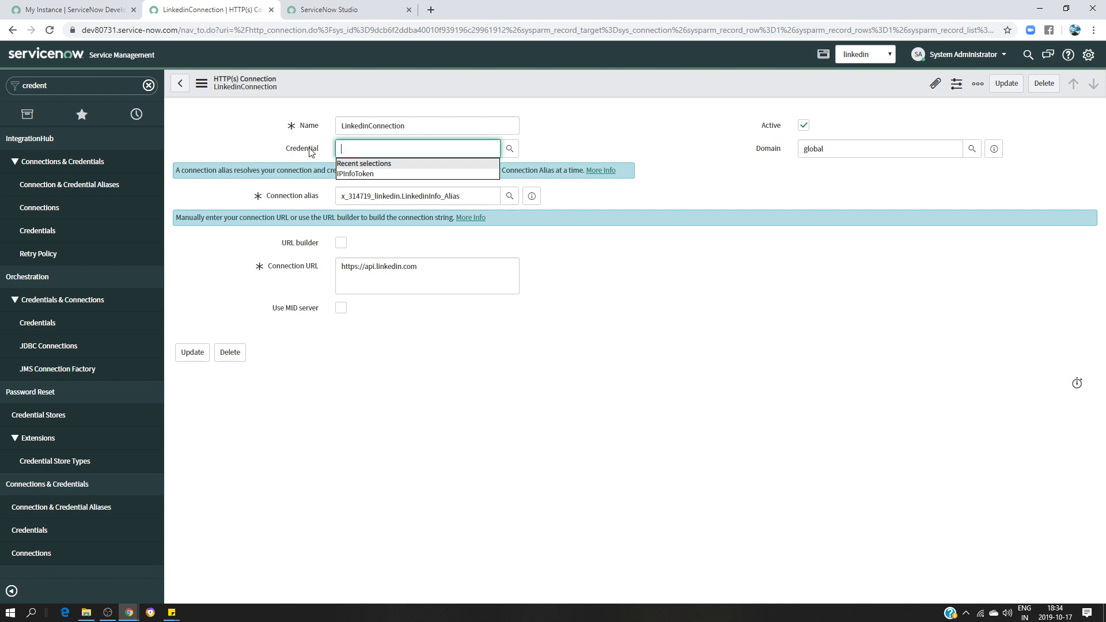
# From the Credential lookup, start a new OAuth 2.0 credential and enter its Linkedin name
pyautogui.click(509, 149)
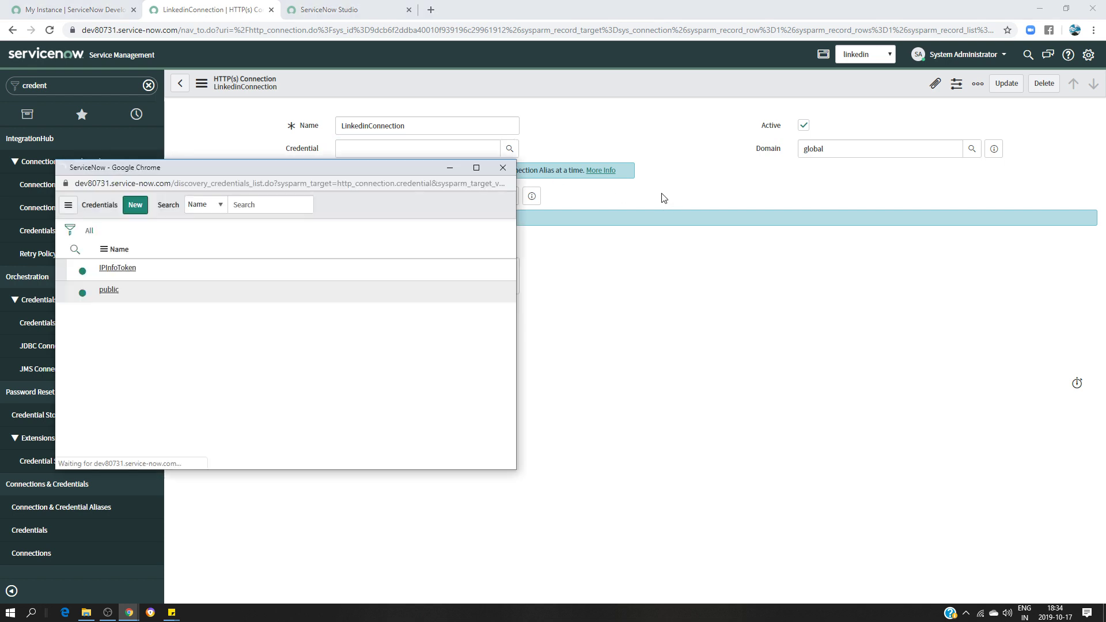
pyautogui.click(137, 214)
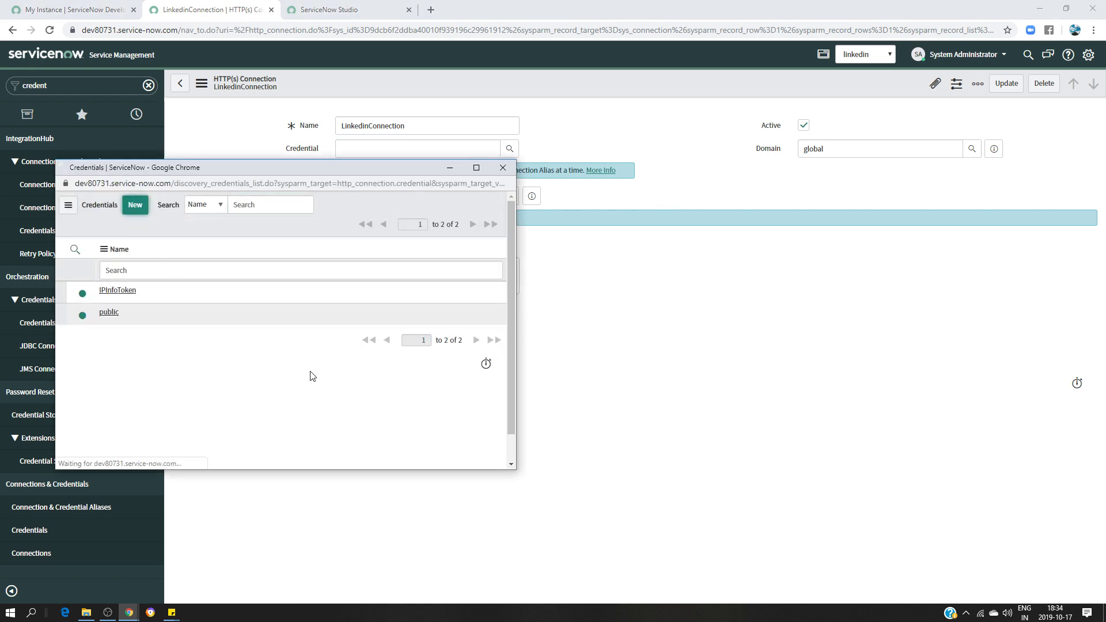
pyautogui.moveTo(269, 172); pyautogui.dragTo(710, 208)
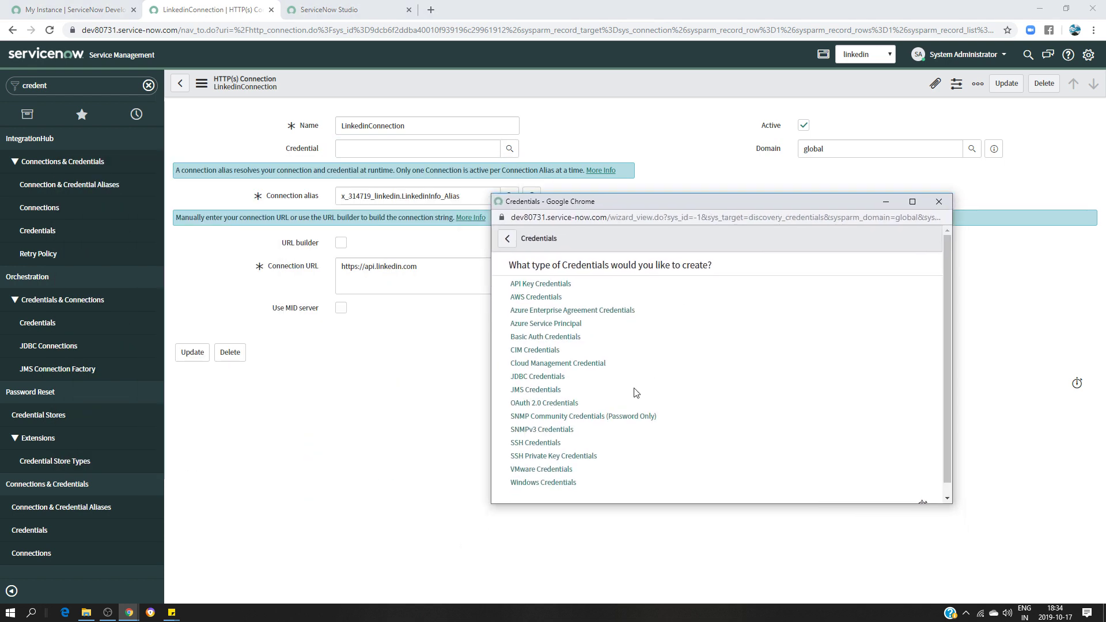
pyautogui.click(535, 405)
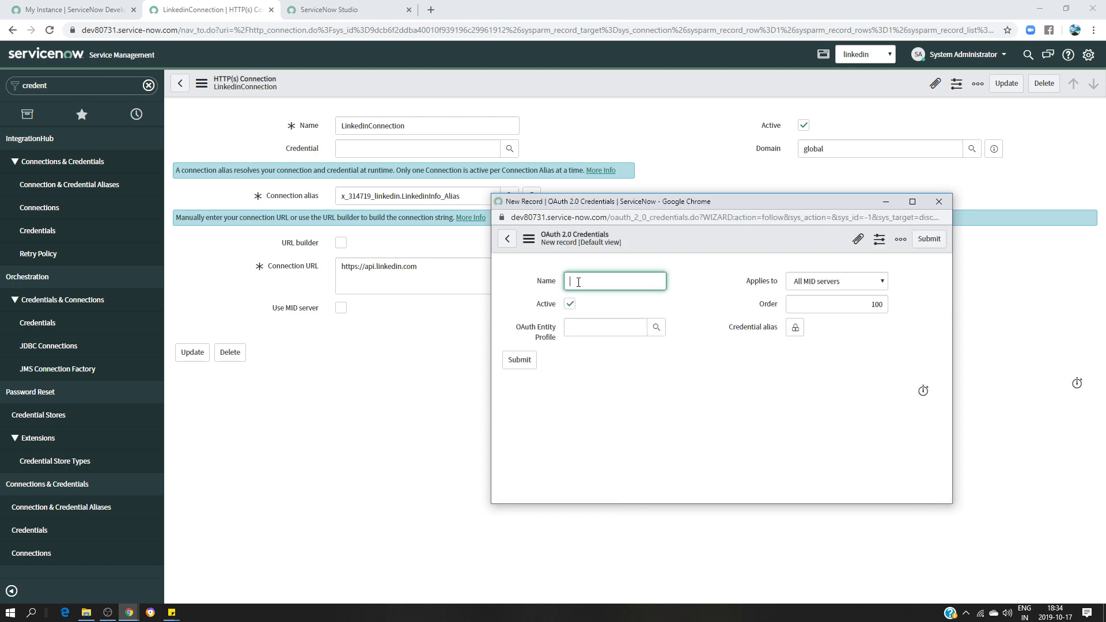
pyautogui.write('Linked')
pyautogui.write('n Info Token')
# Choose the Linkedin Call default_profile entity profile and submit the Linkedin Info Token credential
pyautogui.click(656, 328)
pyautogui.click(821, 279)
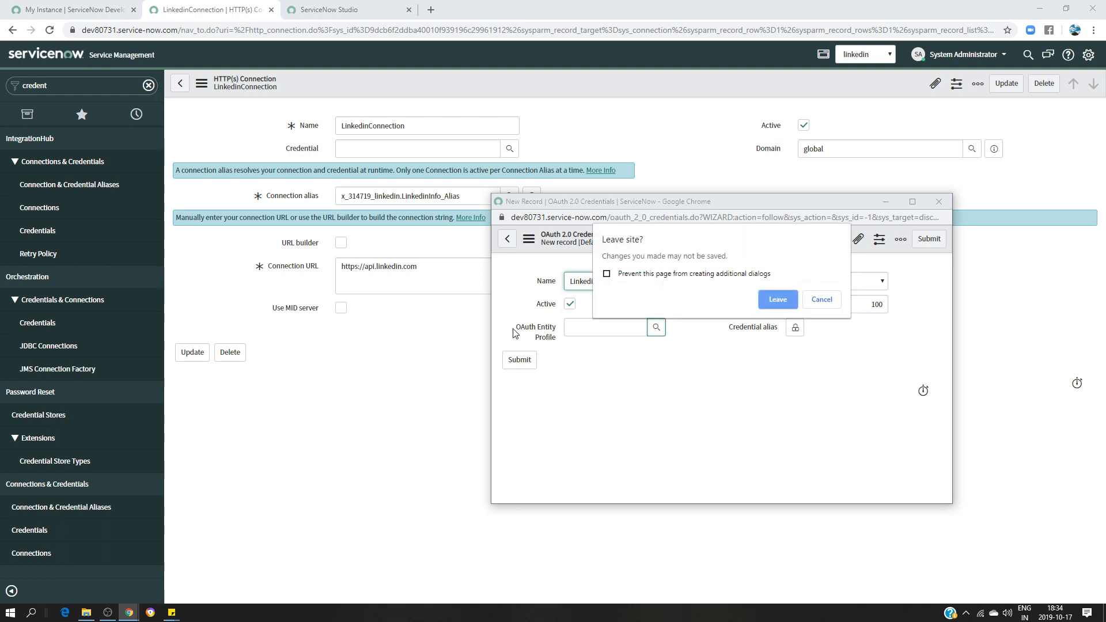
pyautogui.click(823, 298)
pyautogui.click(576, 327)
pyautogui.write('l')
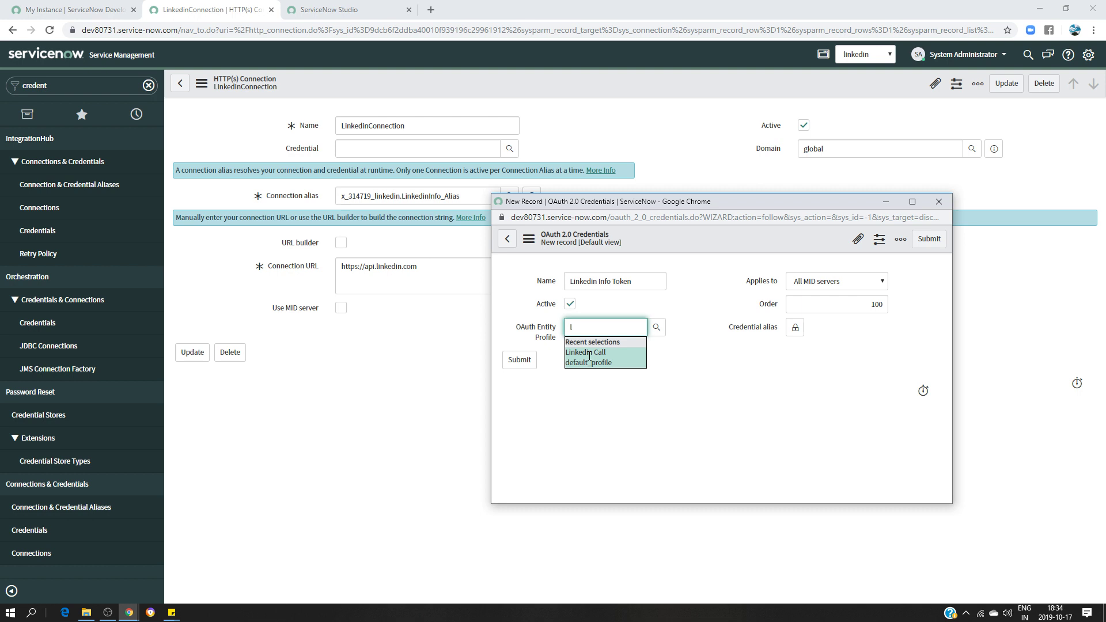
pyautogui.click(591, 356)
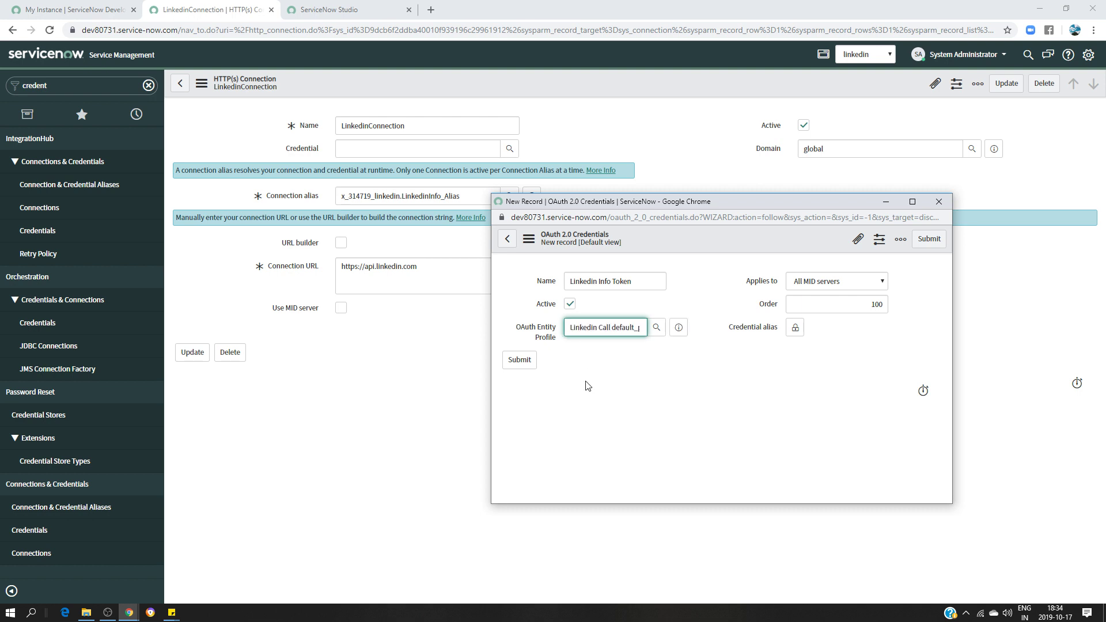
pyautogui.click(519, 360)
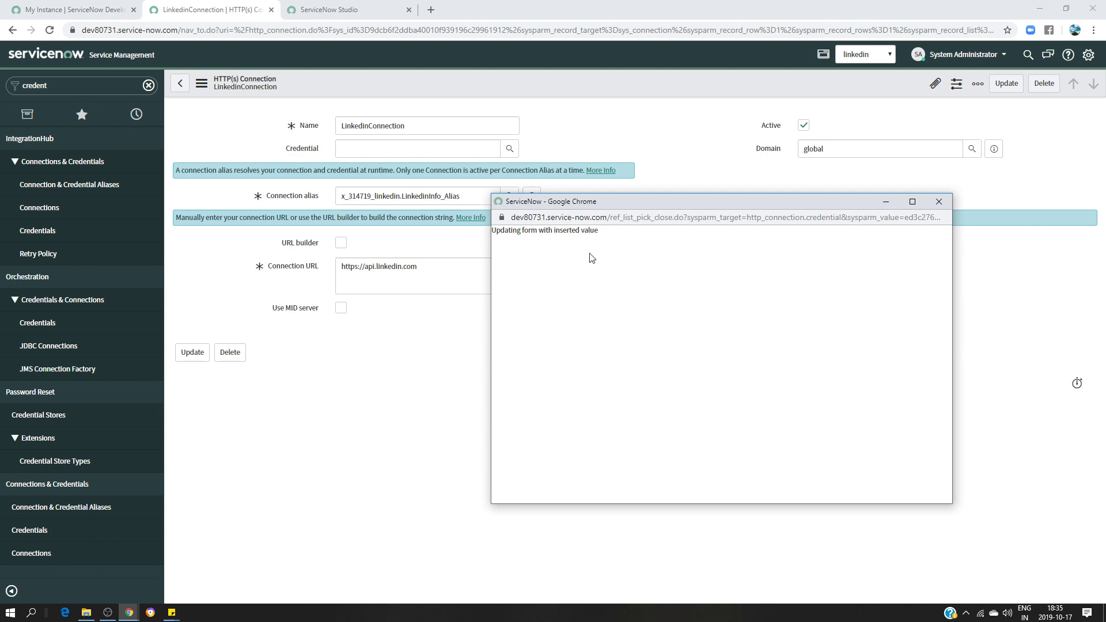
pyautogui.click(940, 201)
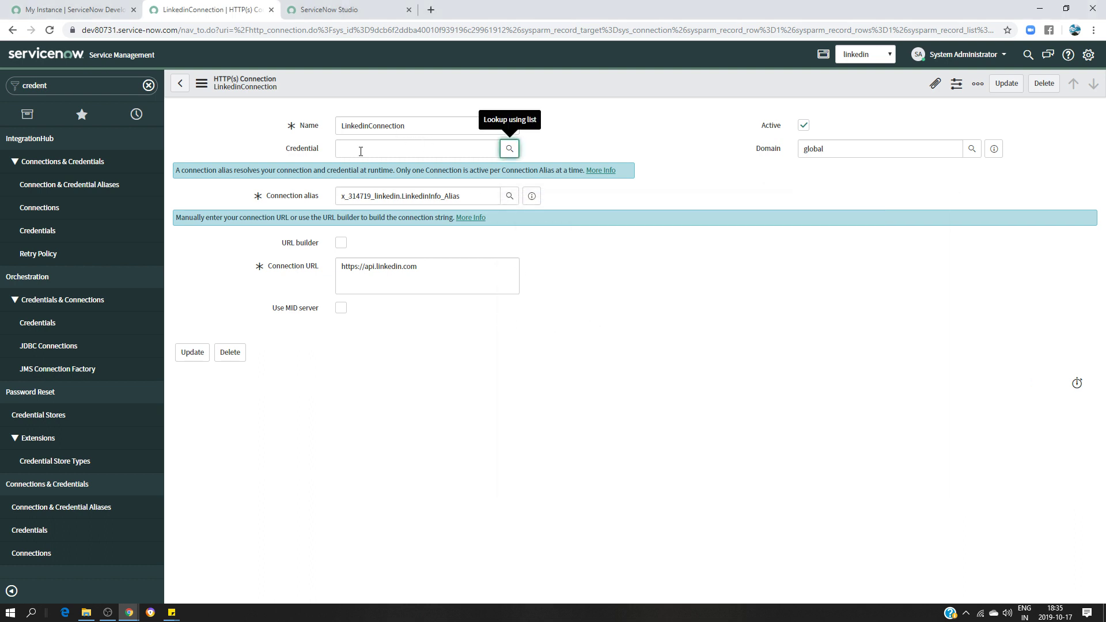
# Save the connection, look over the stored credentials, and return to the LinkedinInfo_Alias alias
pyautogui.click(193, 353)
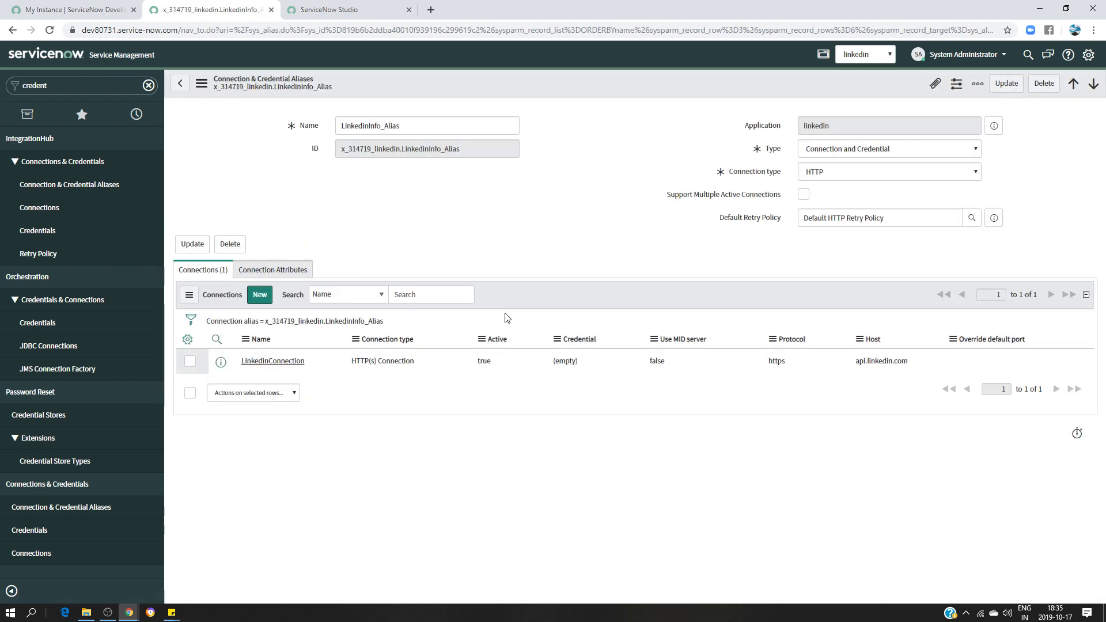
pyautogui.click(284, 362)
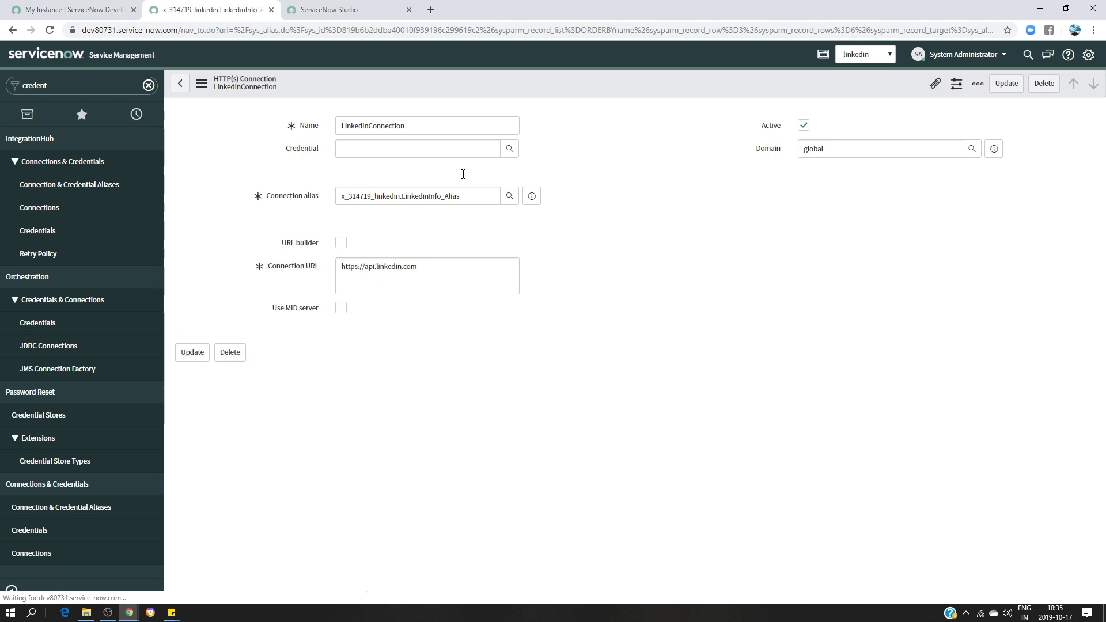
pyautogui.click(57, 232)
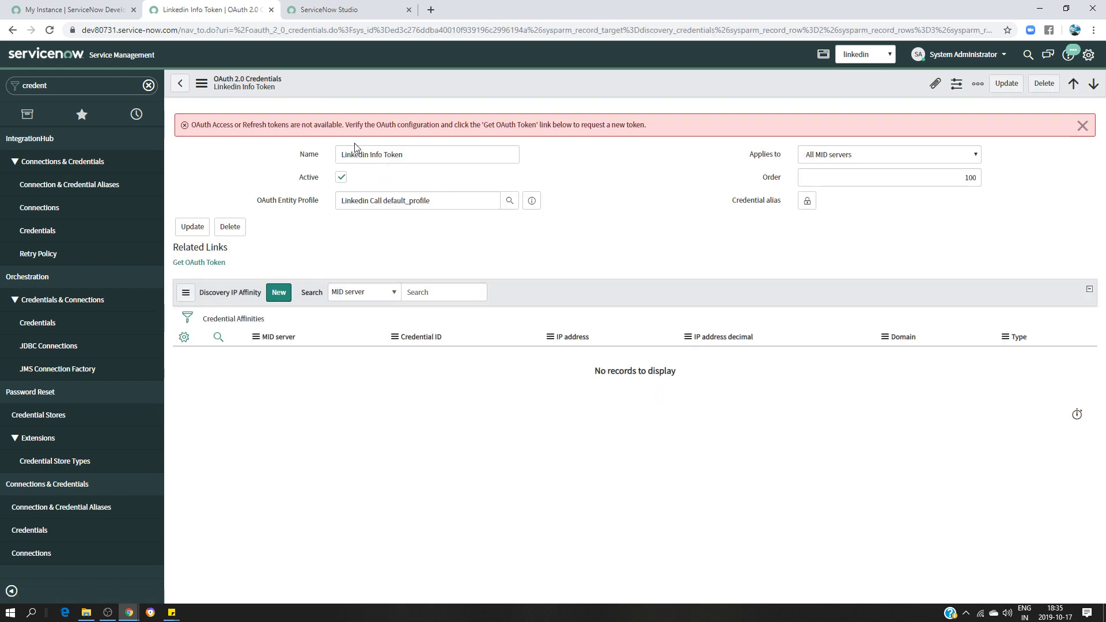
pyautogui.click(79, 192)
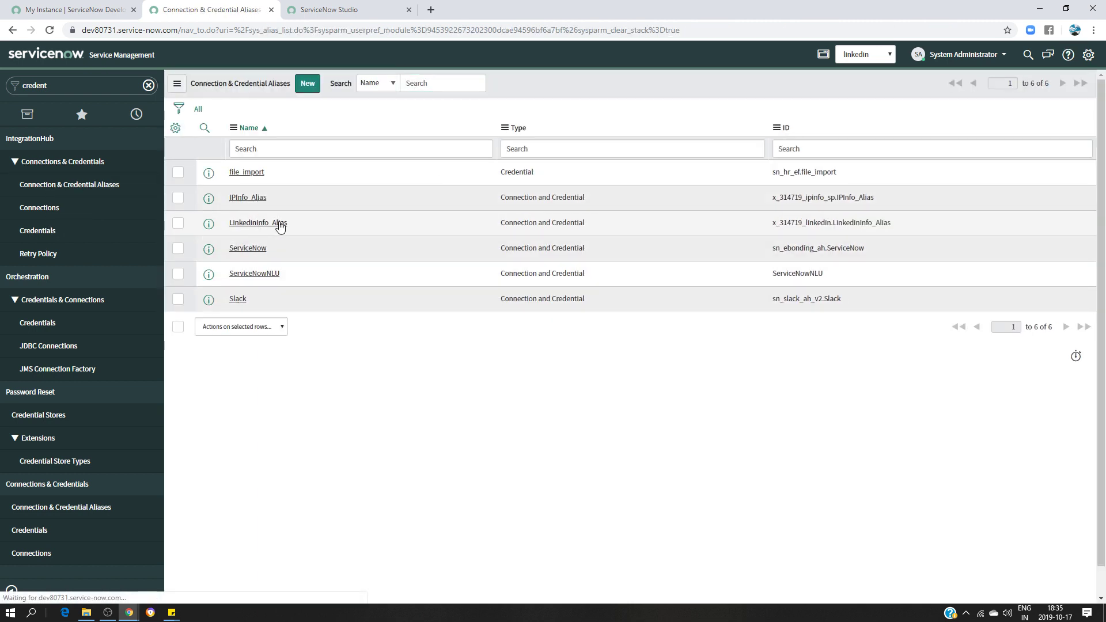
pyautogui.click(279, 225)
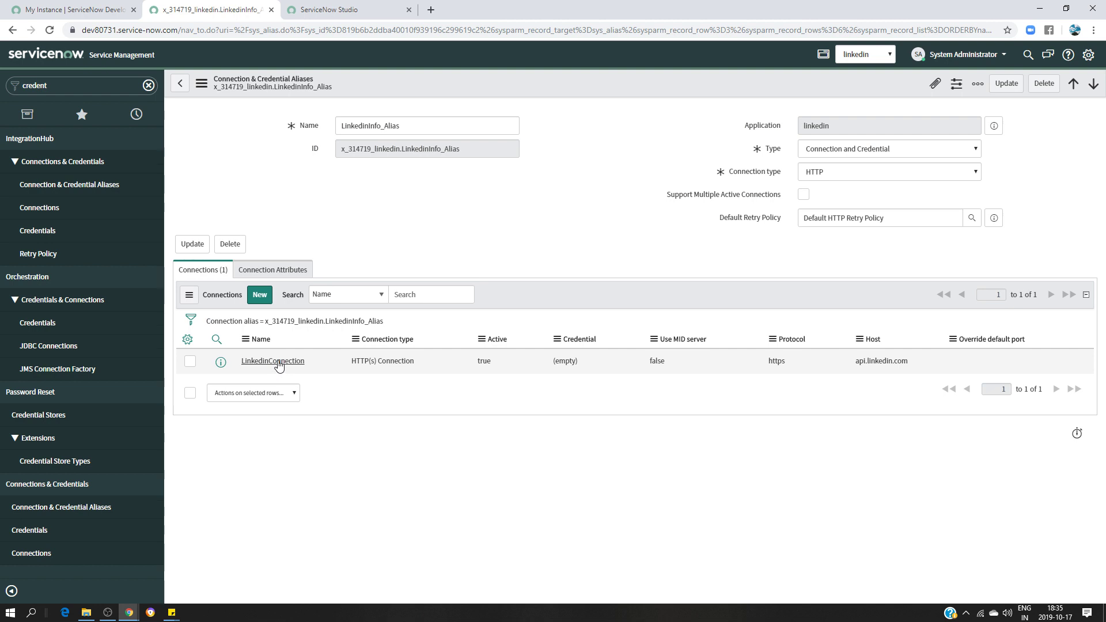
# Set LinkedinConnection's credential to Linkedin Info Token, update it, and recheck its URL
pyautogui.click(274, 361)
pyautogui.click(371, 155)
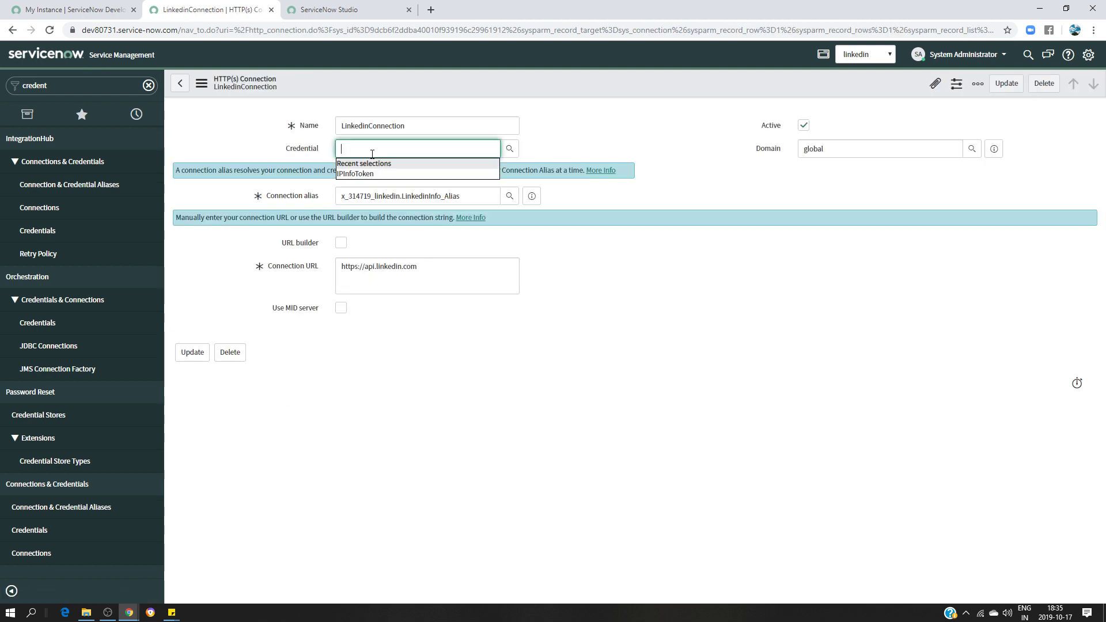
pyautogui.click(510, 149)
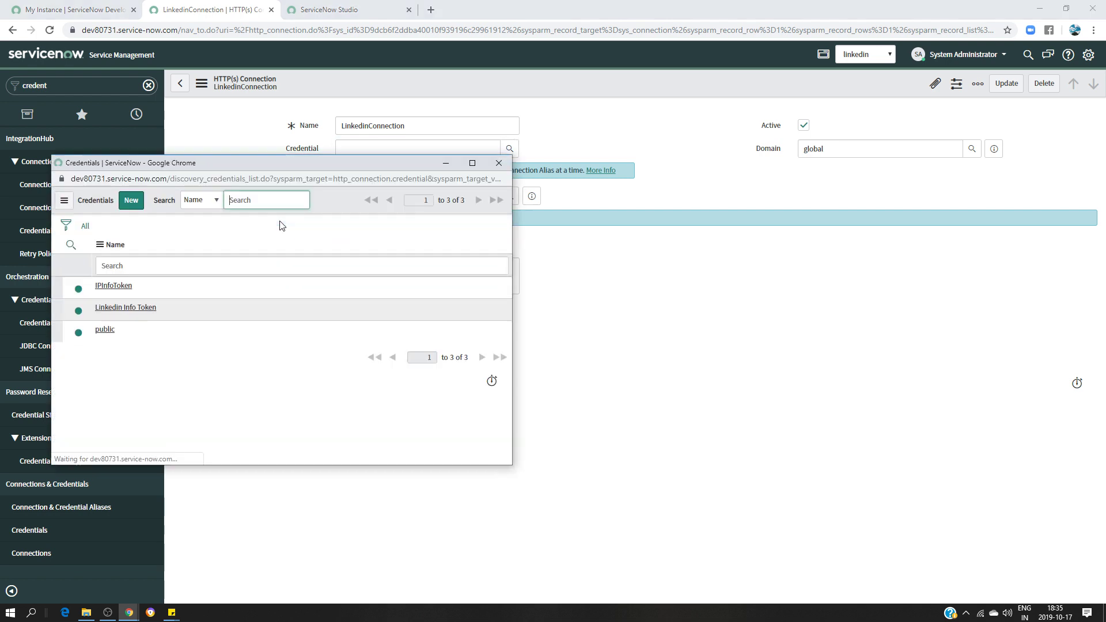
pyautogui.click(151, 307)
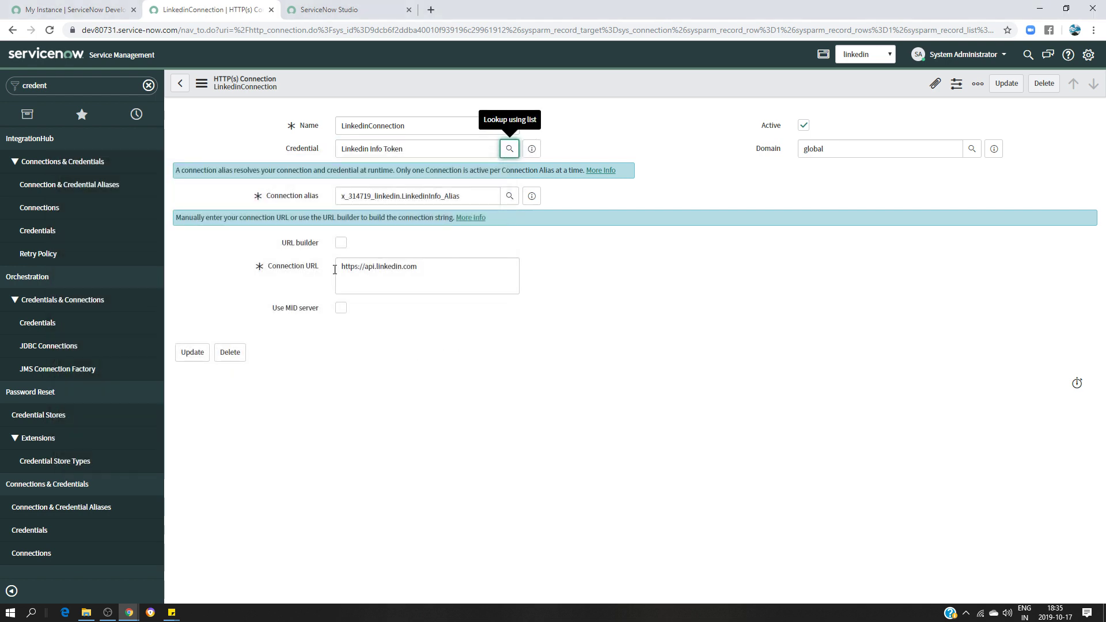
pyautogui.click(193, 354)
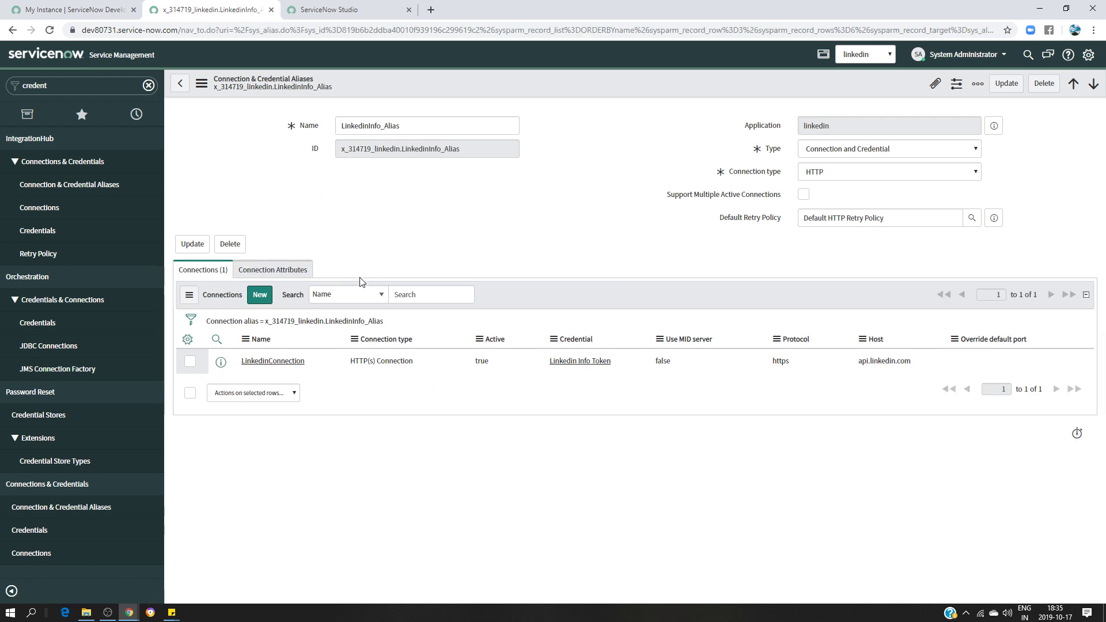
pyautogui.click(271, 361)
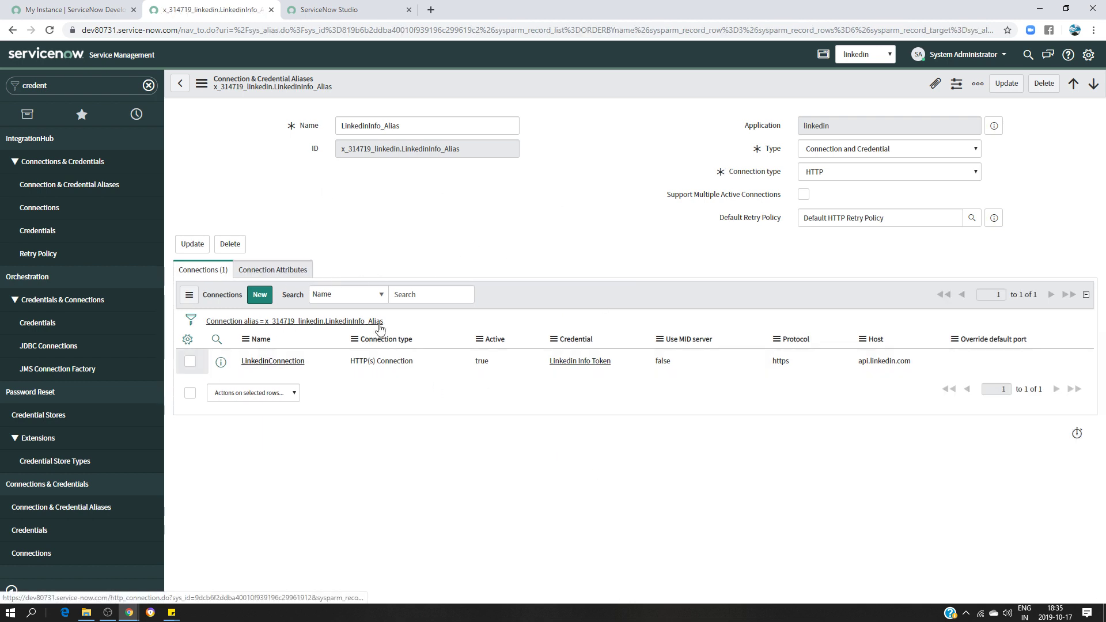
pyautogui.click(342, 267)
pyautogui.click(192, 352)
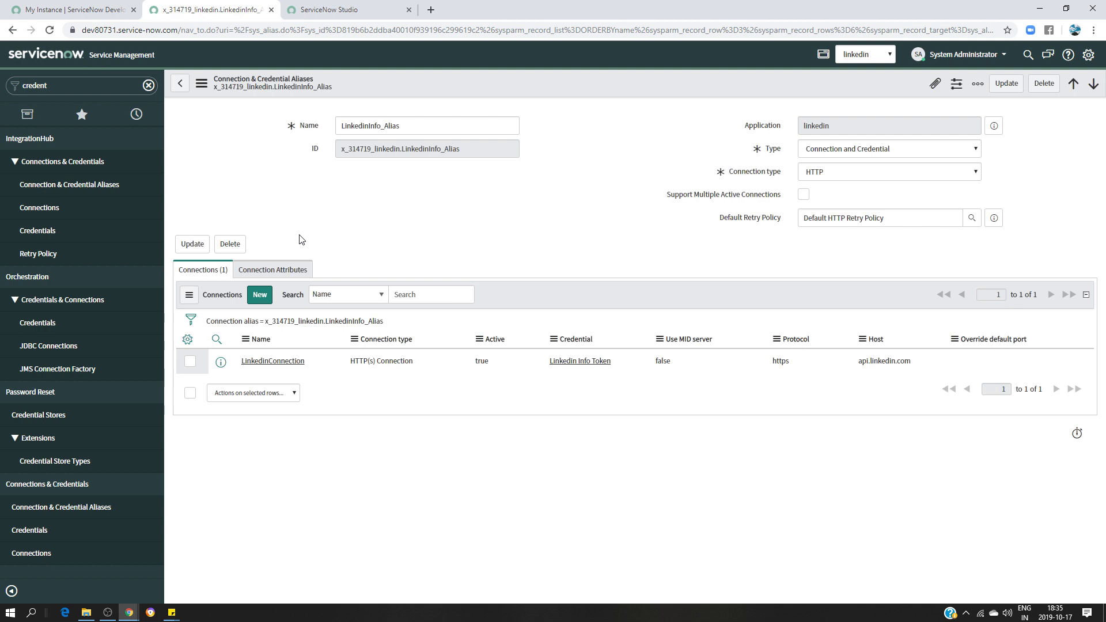
# Open the Linkedin Info Token record from the Credentials list
pyautogui.click(54, 232)
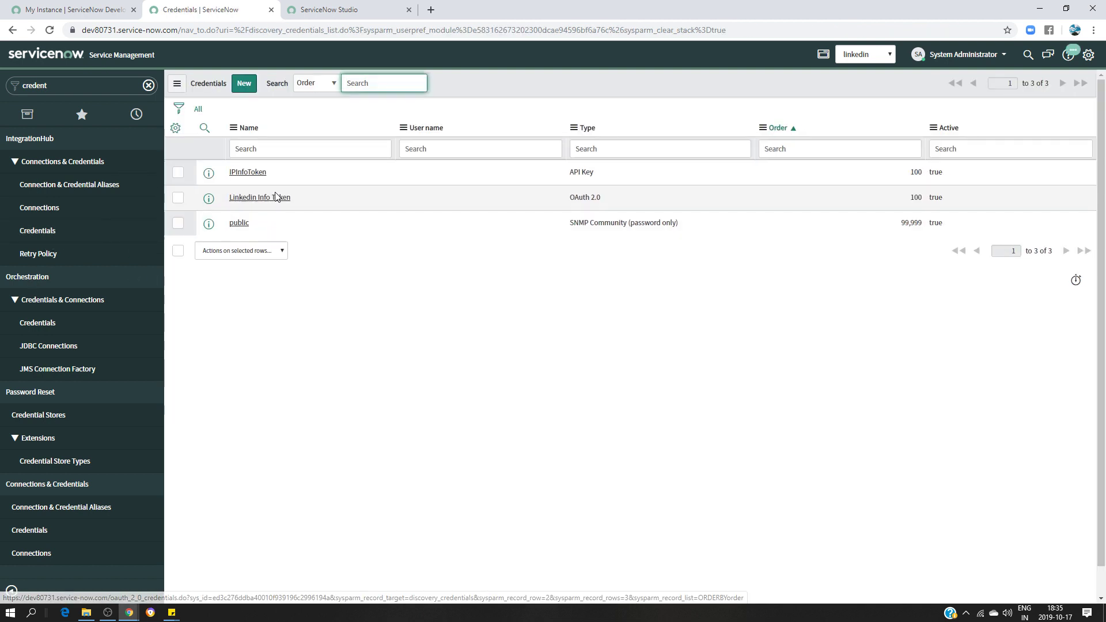
pyautogui.click(276, 197)
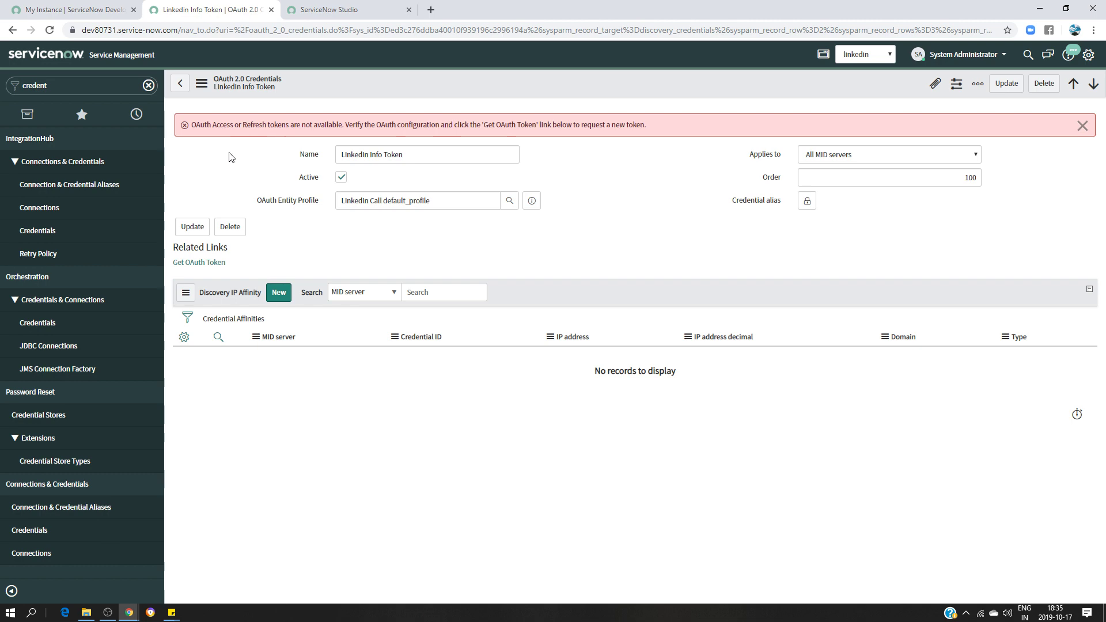
# Obtain an OAuth access token for Linkedin Info Token by signing in on the LinkedIn popup
pyautogui.click(194, 264)
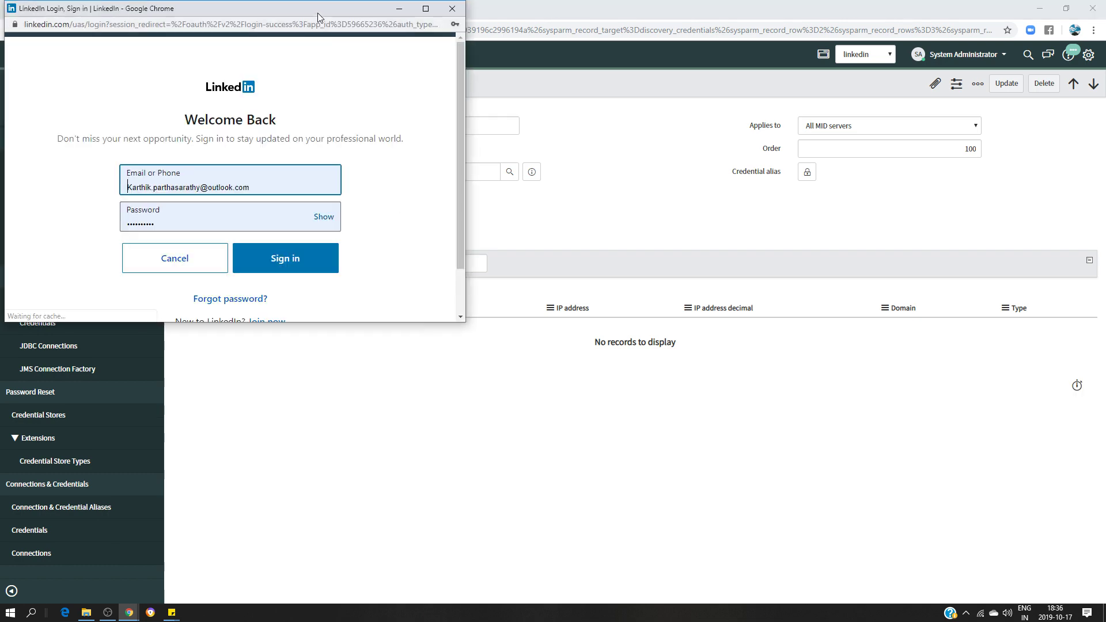
pyautogui.moveTo(320, 12); pyautogui.dragTo(492, 116)
pyautogui.click(459, 362)
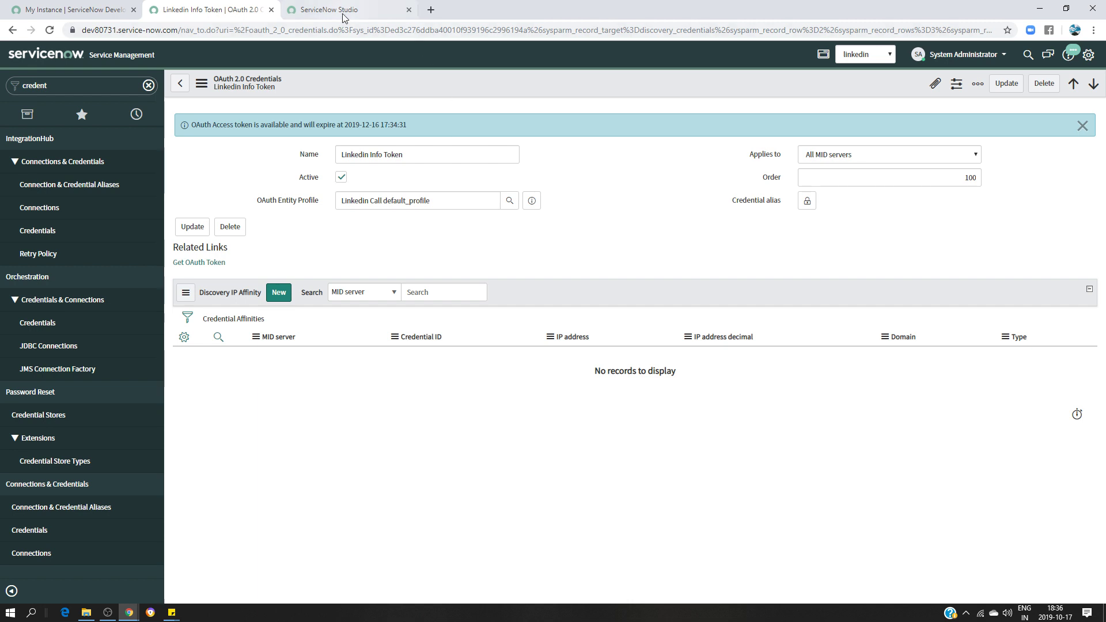
pyautogui.click(322, 10)
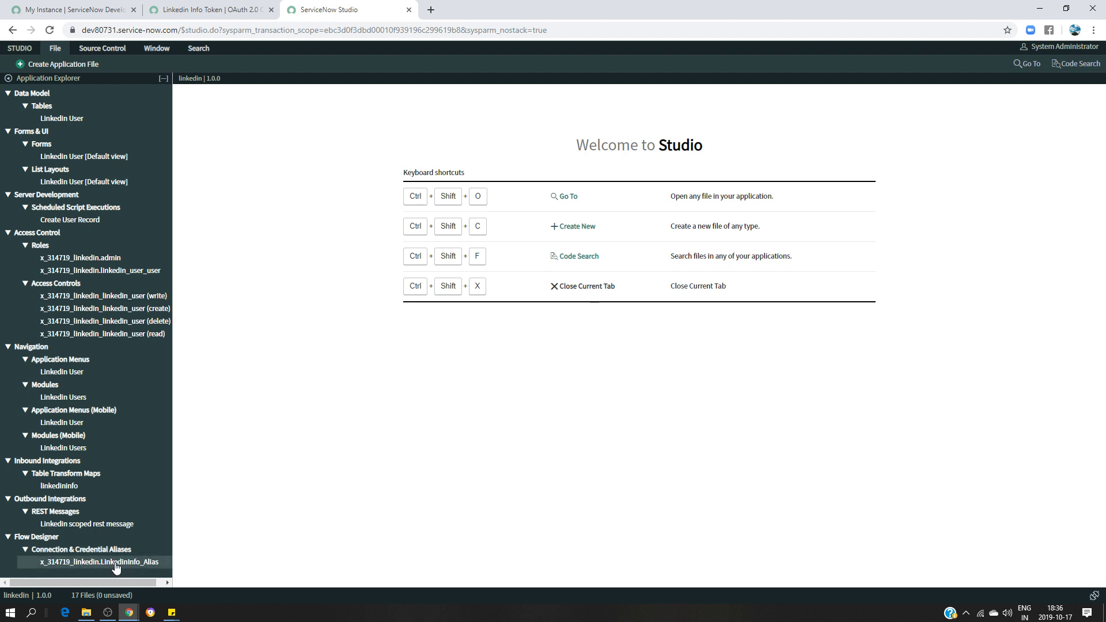
# Create a new Flow Designer Action application file in Studio
pyautogui.click(53, 64)
pyautogui.scroll(-2, 342, 343)
pyautogui.scroll(-2, 342, 342)
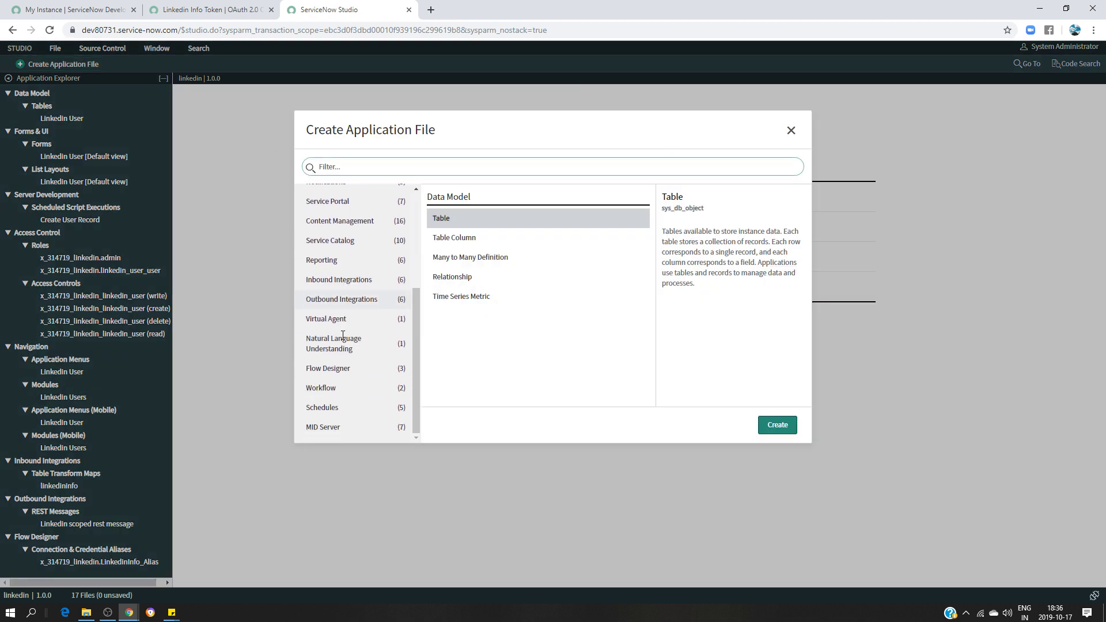
pyautogui.click(318, 370)
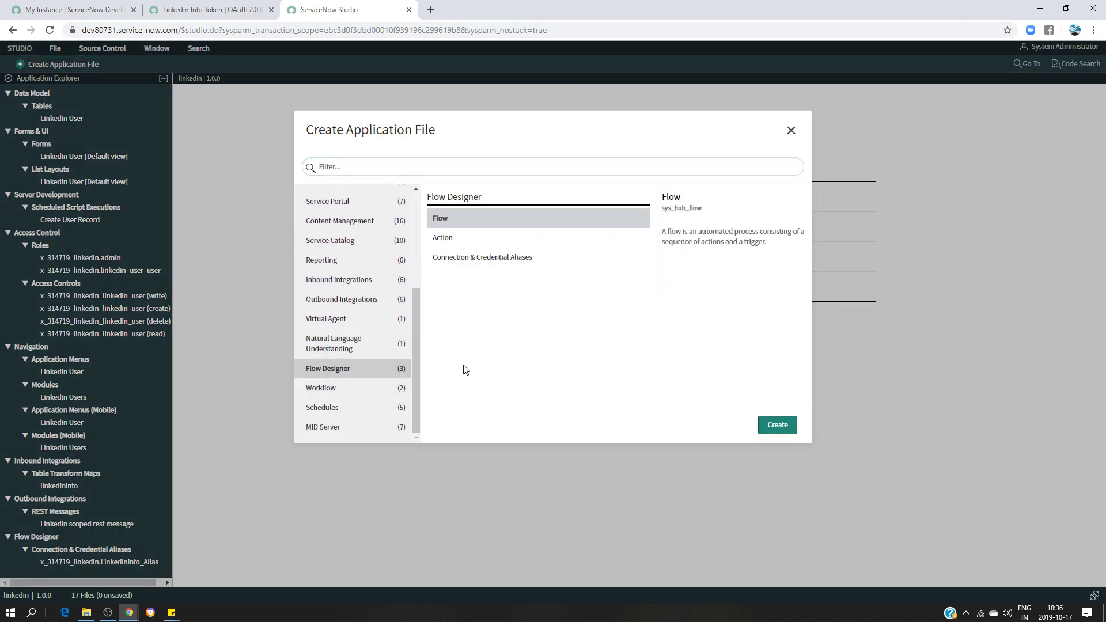
pyautogui.click(454, 245)
pyautogui.click(777, 424)
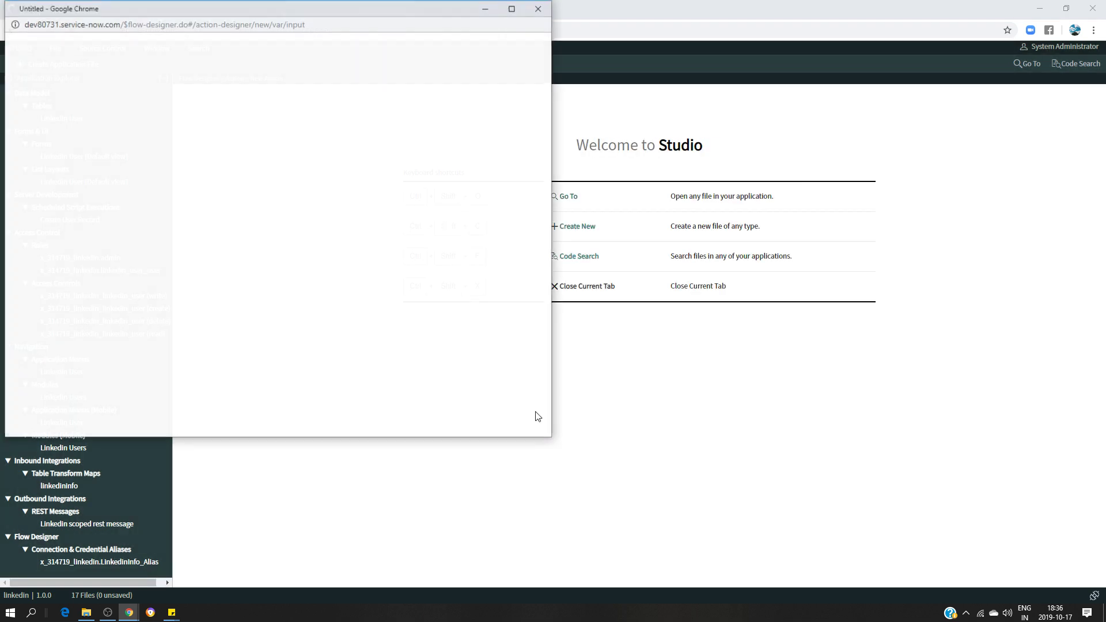
pyautogui.moveTo(391, 8); pyautogui.dragTo(573, 82)
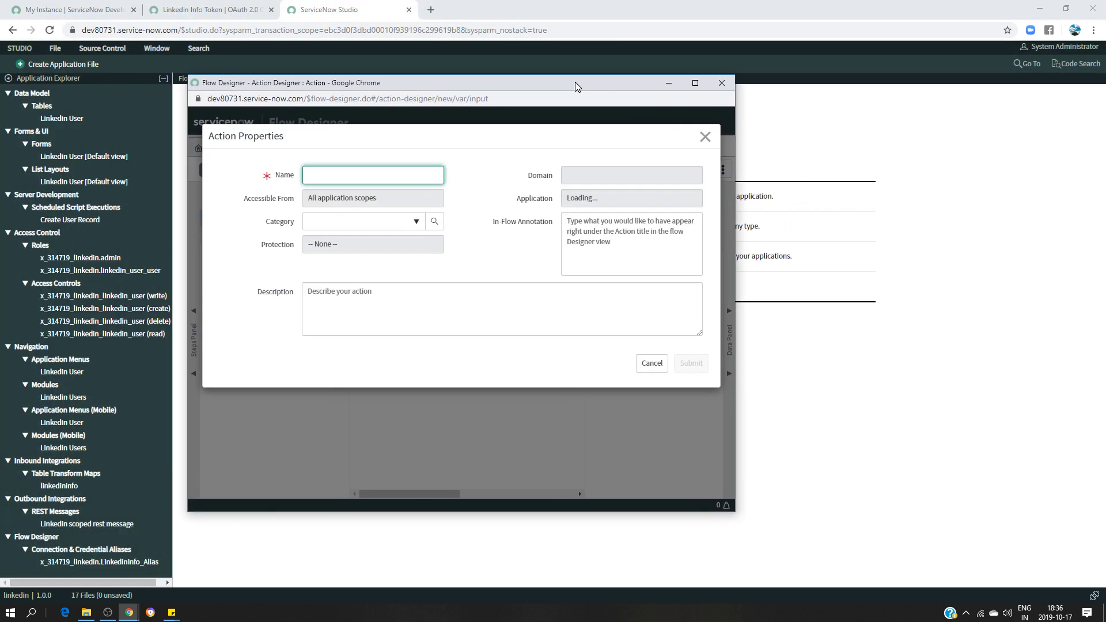
# Name the action 'Get Linkedin Profile Info', assign it to the linkedin application, and submit
pyautogui.click(333, 174)
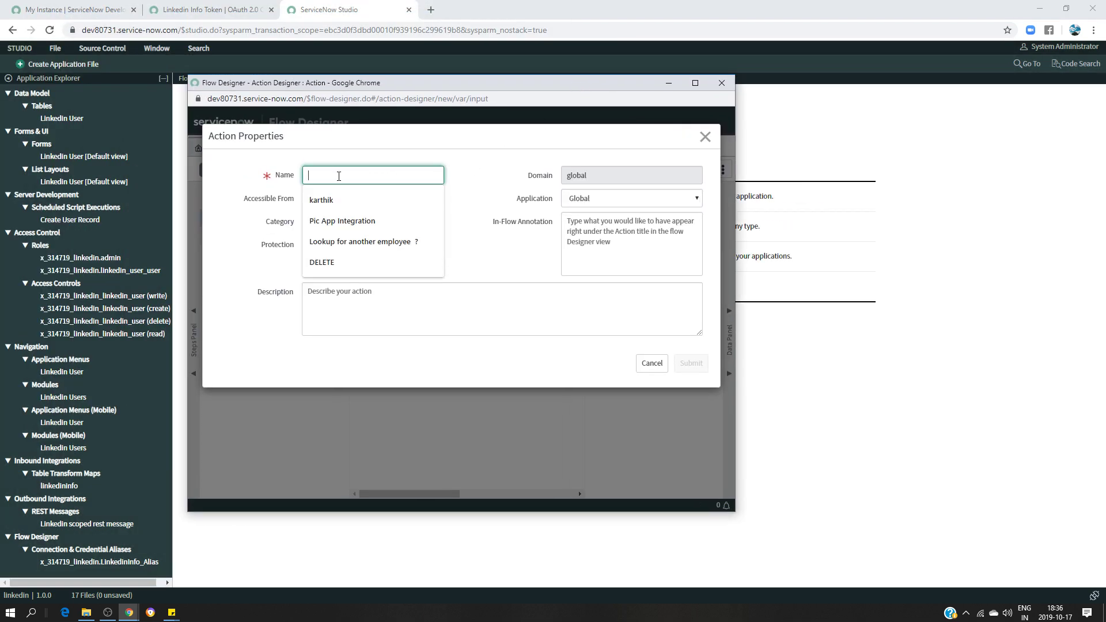
pyautogui.write('Get')
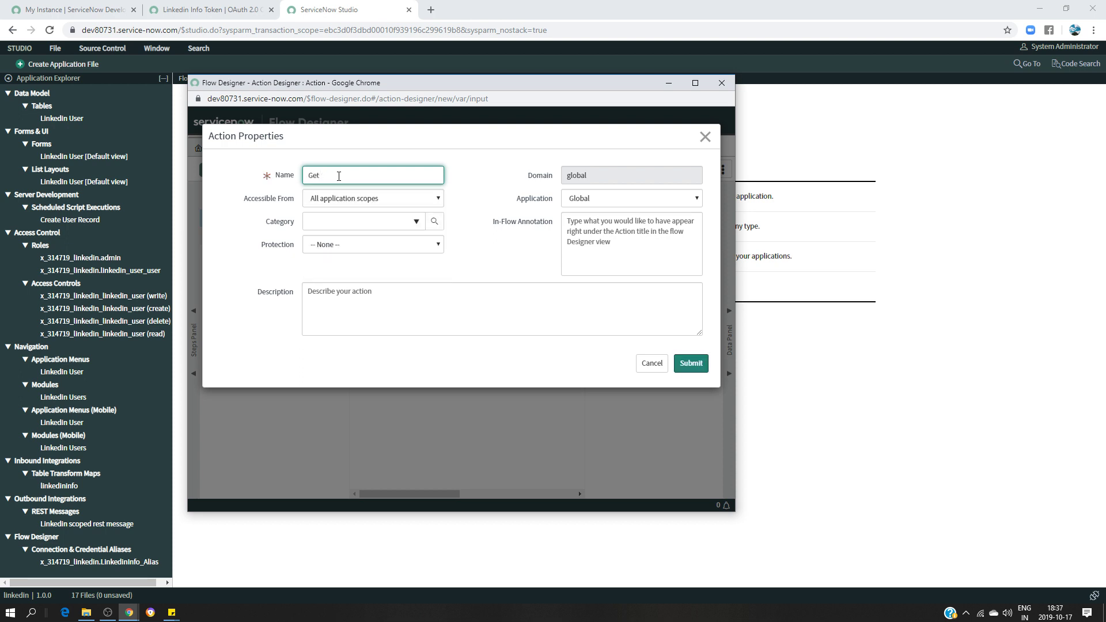
pyautogui.write(' Linkedin Profile Infor')
pyautogui.click(665, 199)
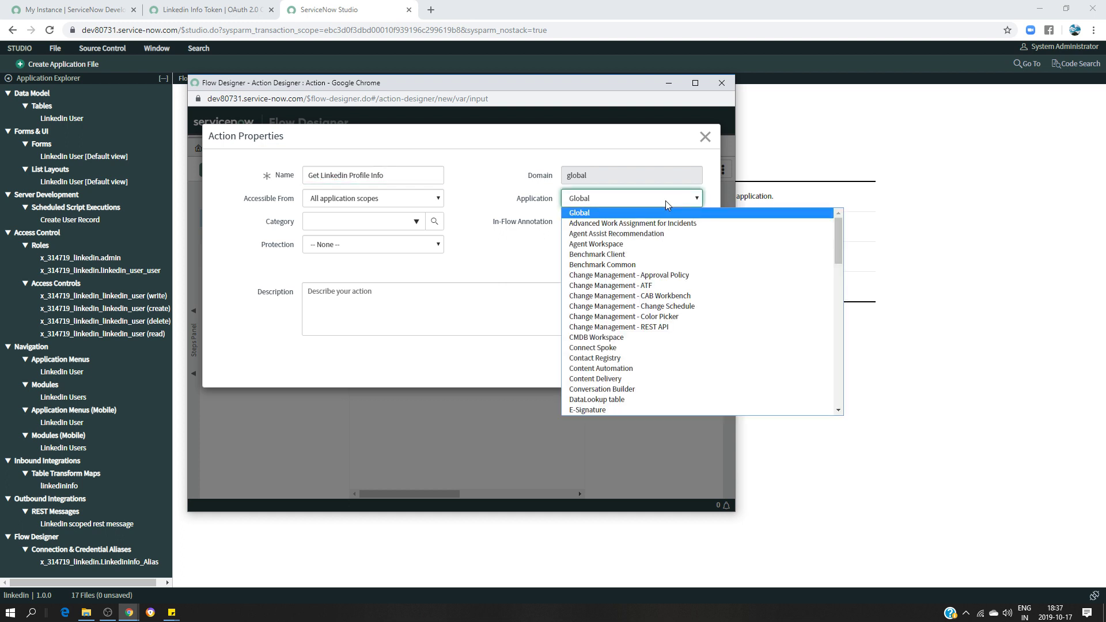
pyautogui.scroll(-10, 633, 346)
pyautogui.click(586, 409)
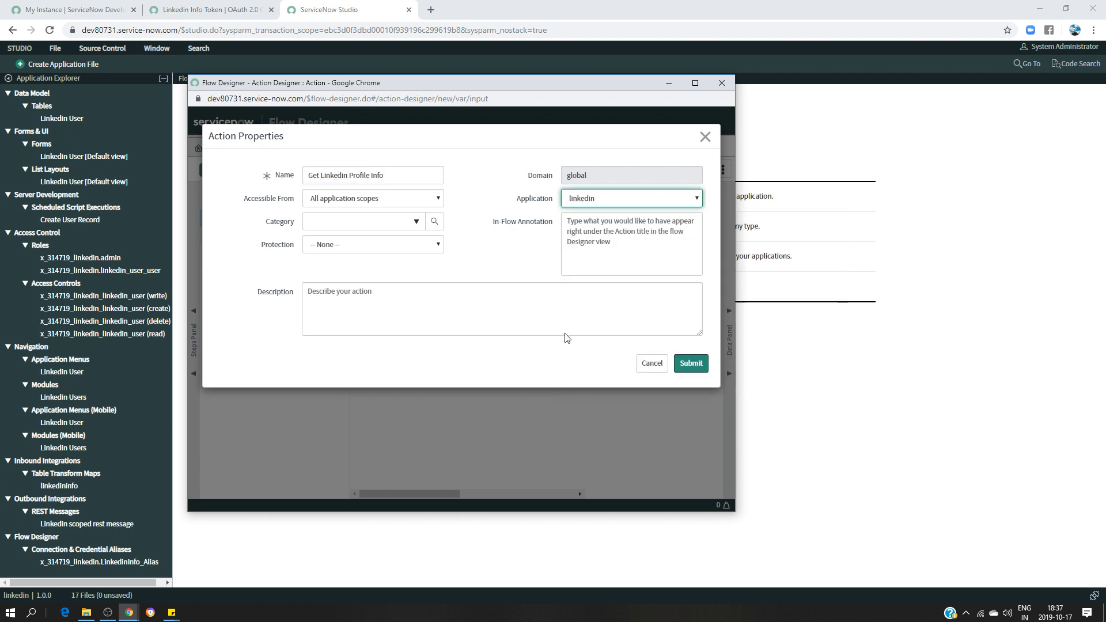
pyautogui.click(699, 367)
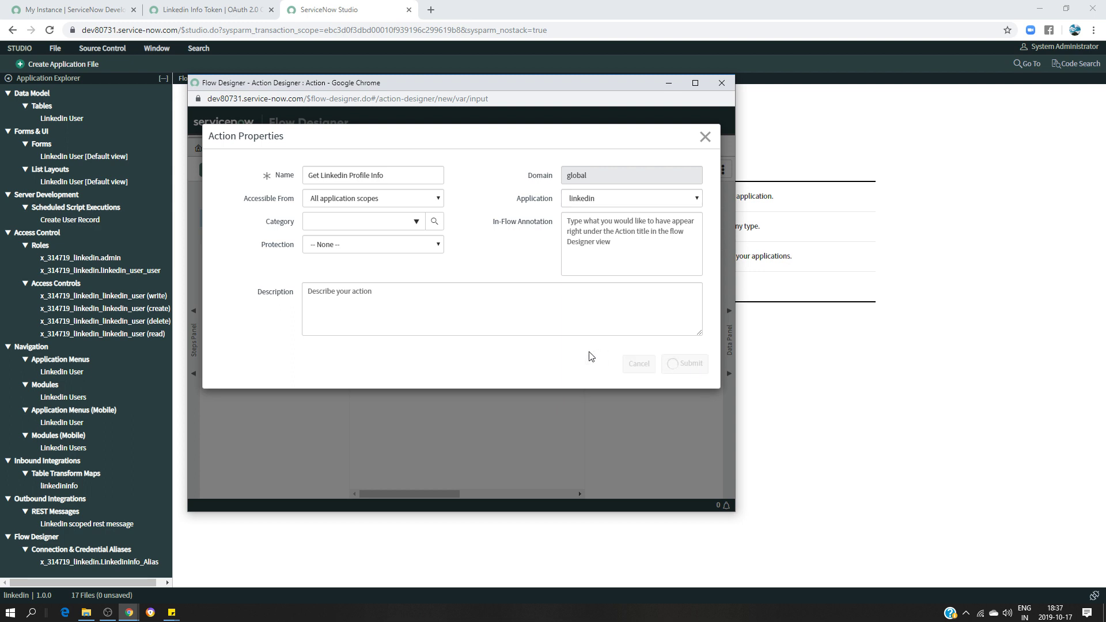
pyautogui.click(695, 83)
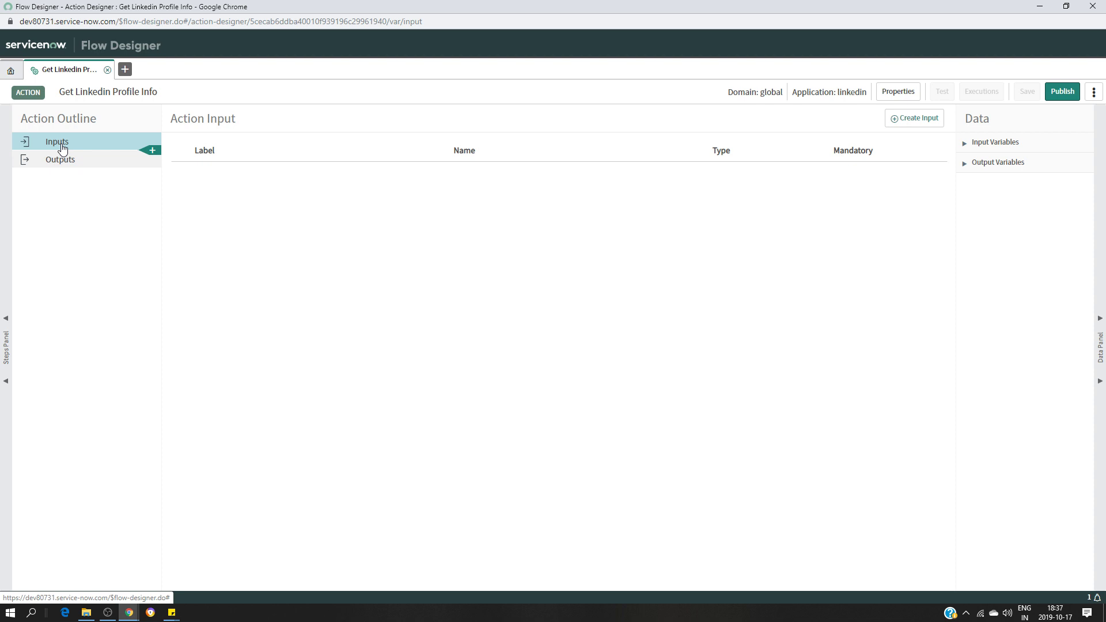
# From the green + below Inputs, pick REST under Integrations as the first step
pyautogui.click(151, 150)
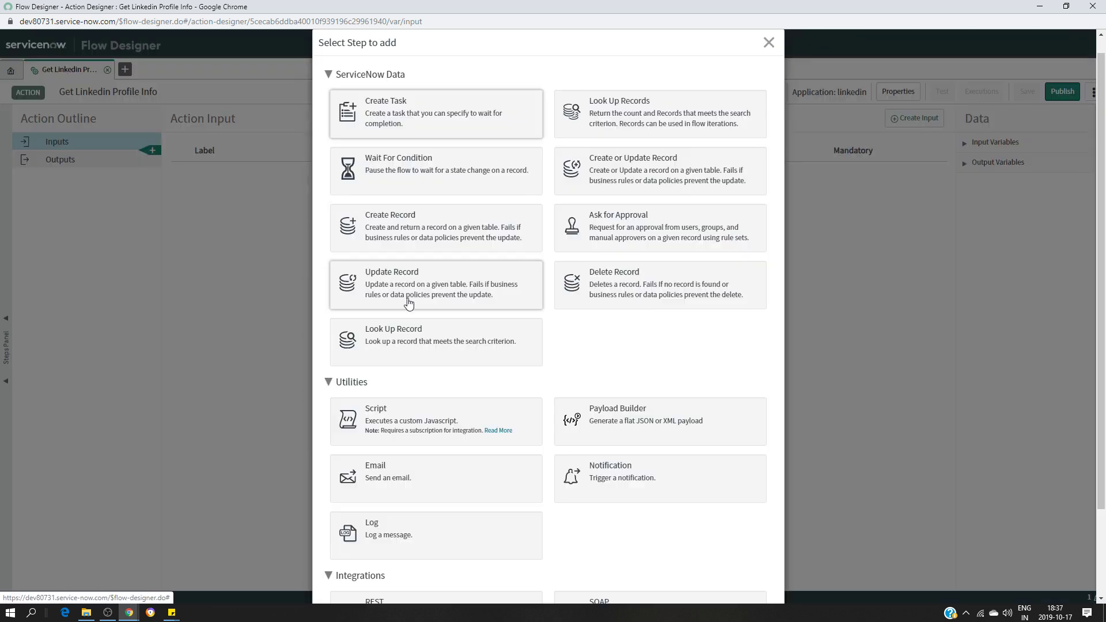
pyautogui.scroll(-2, 634, 380)
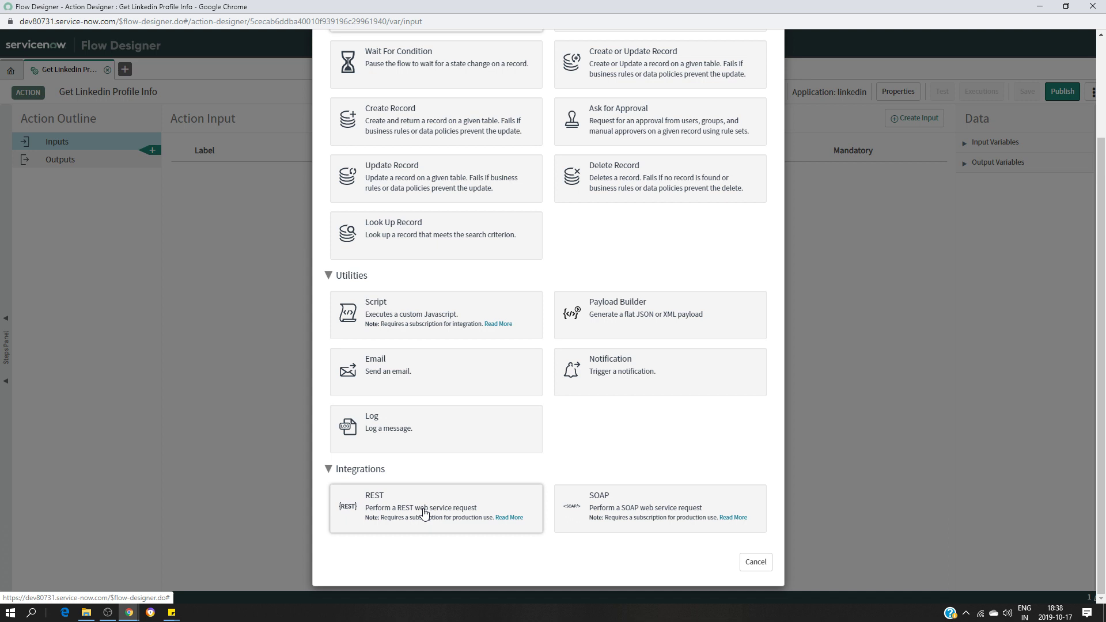
pyautogui.click(423, 515)
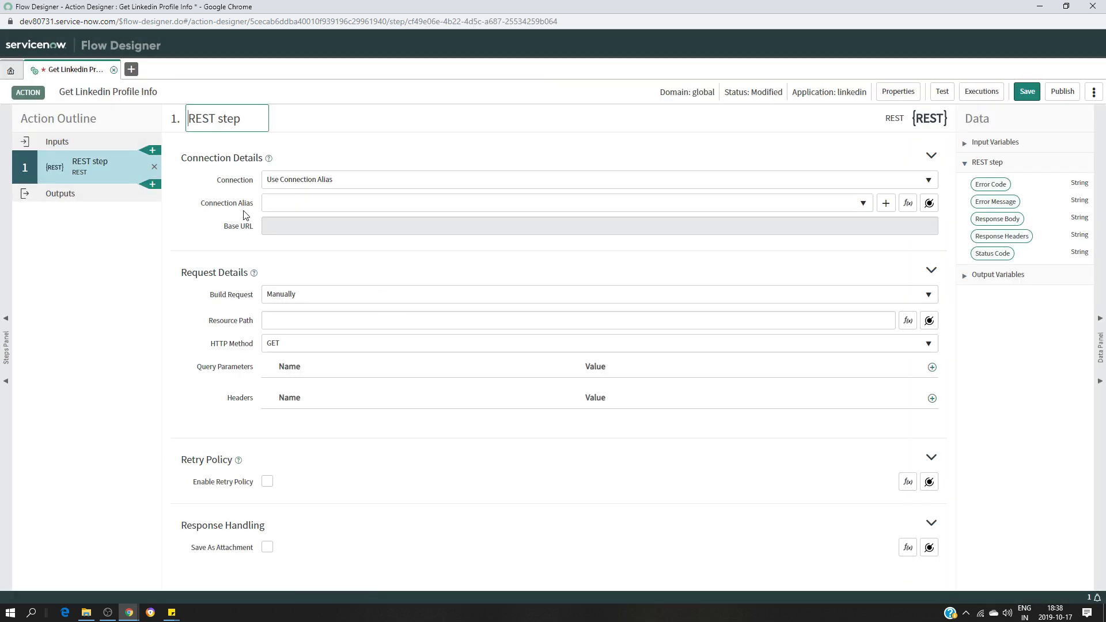
# Rename the REST step to 'Get Linkedin Profile Info REST'
pyautogui.press('BackSpace')
pyautogui.press('BackSpace')
pyautogui.press('BackSpace')
pyautogui.press('BackSpace')
pyautogui.press('BackSpace')
pyautogui.press('Home')
pyautogui.write('GET')
pyautogui.press('BackSpace')
pyautogui.press('BackSpace')
pyautogui.write('et ')
pyautogui.write('Linkedin ')
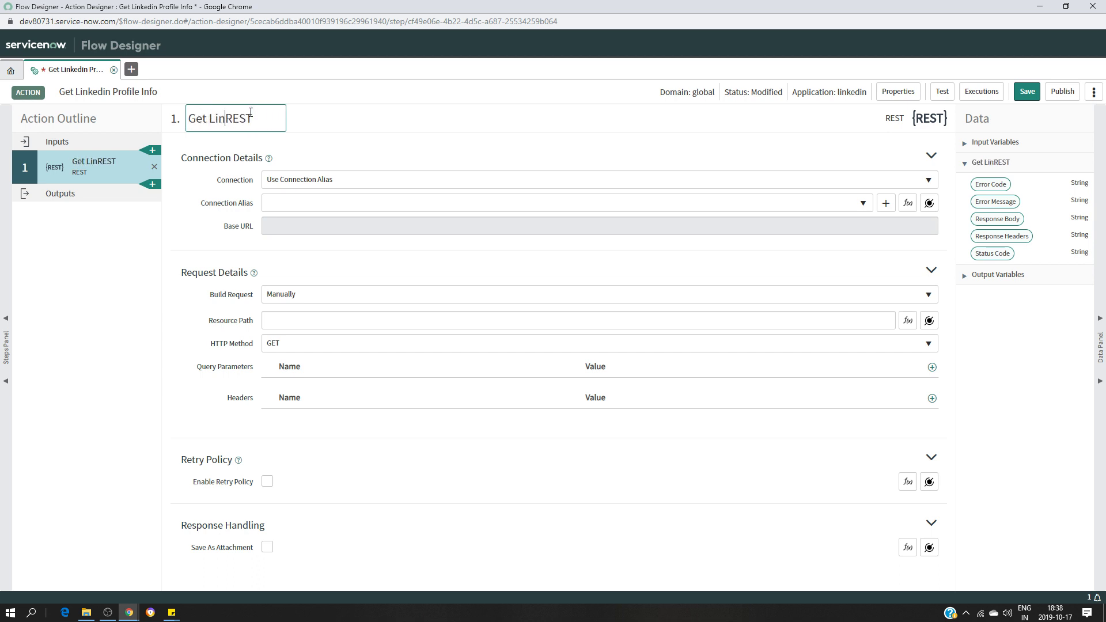
pyautogui.write('Profile ')
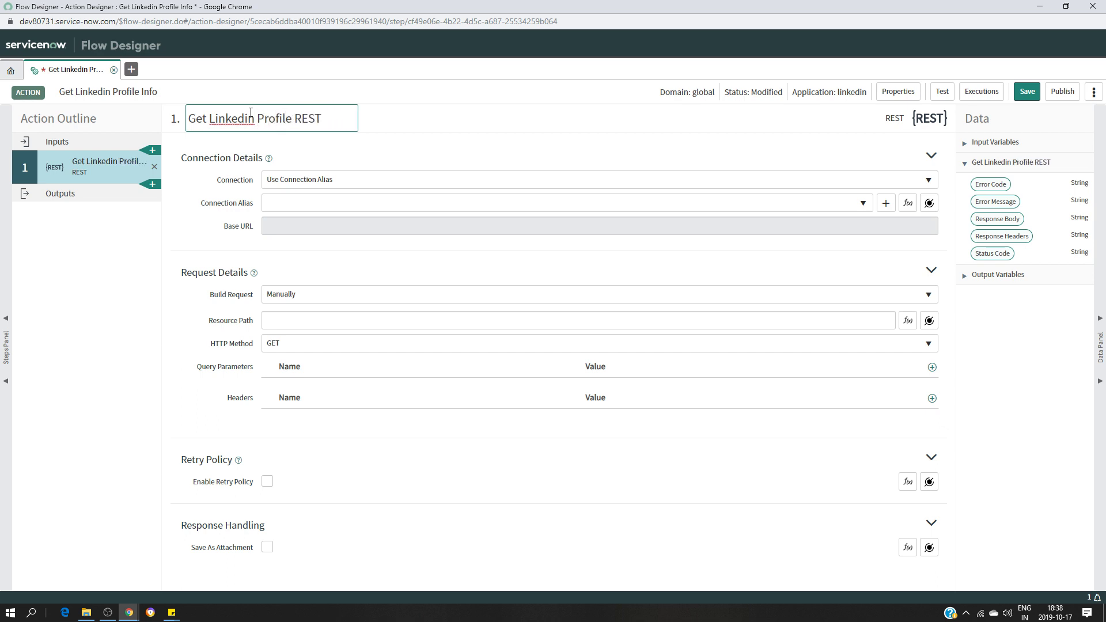
pyautogui.write(' Info')
pyautogui.click(470, 126)
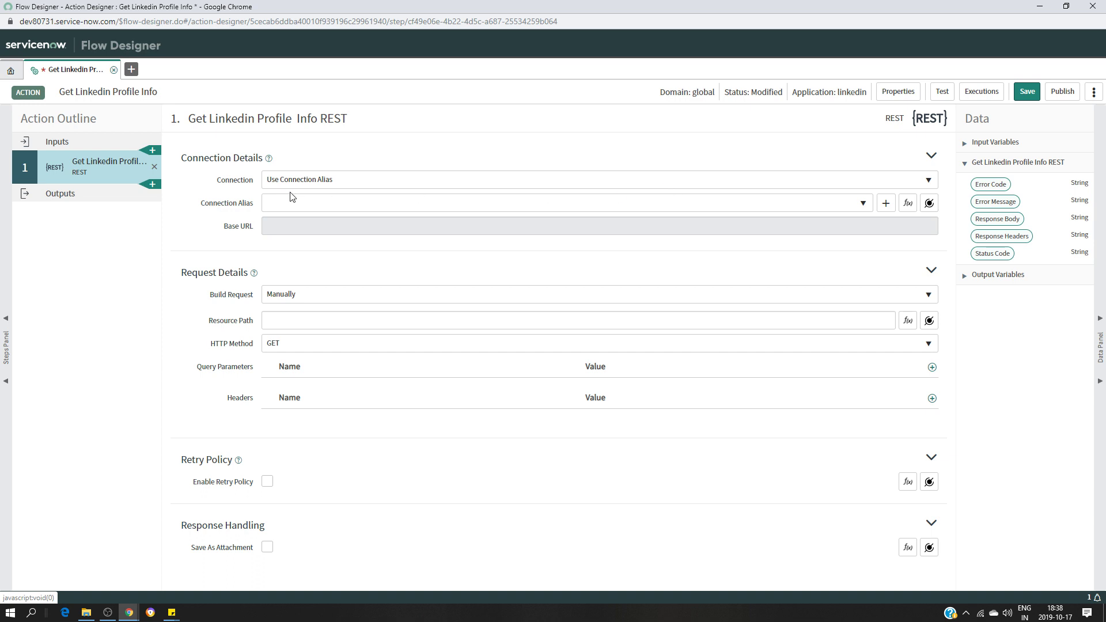
# Use the LinkedinInfo_Alias connection alias with resource path v2/me, and save the action
pyautogui.click(347, 204)
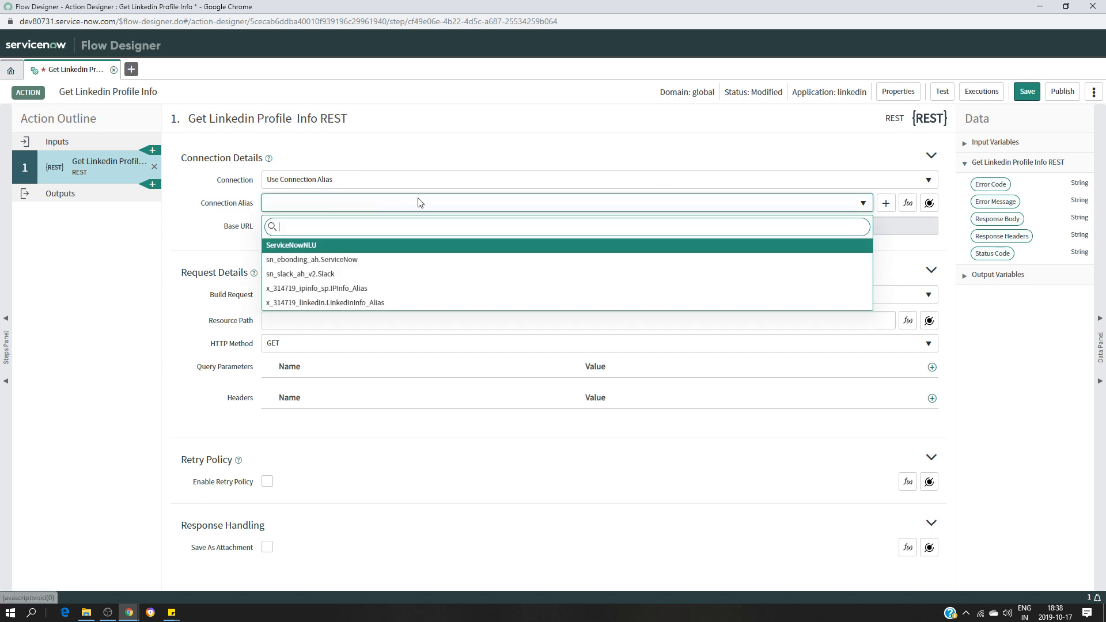
pyautogui.click(345, 308)
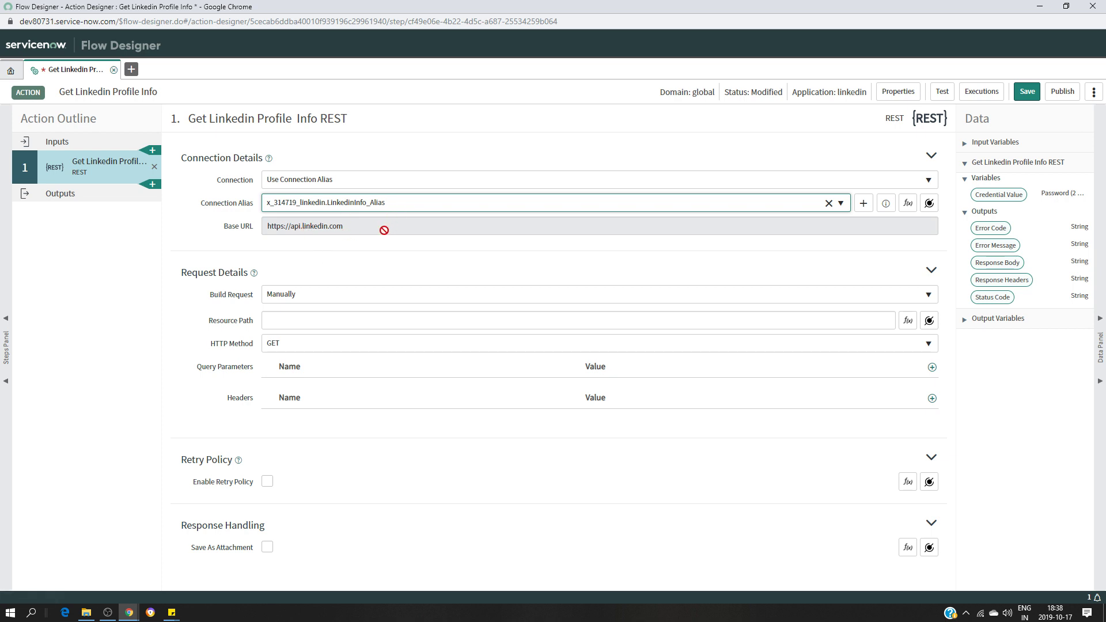
pyautogui.click(332, 319)
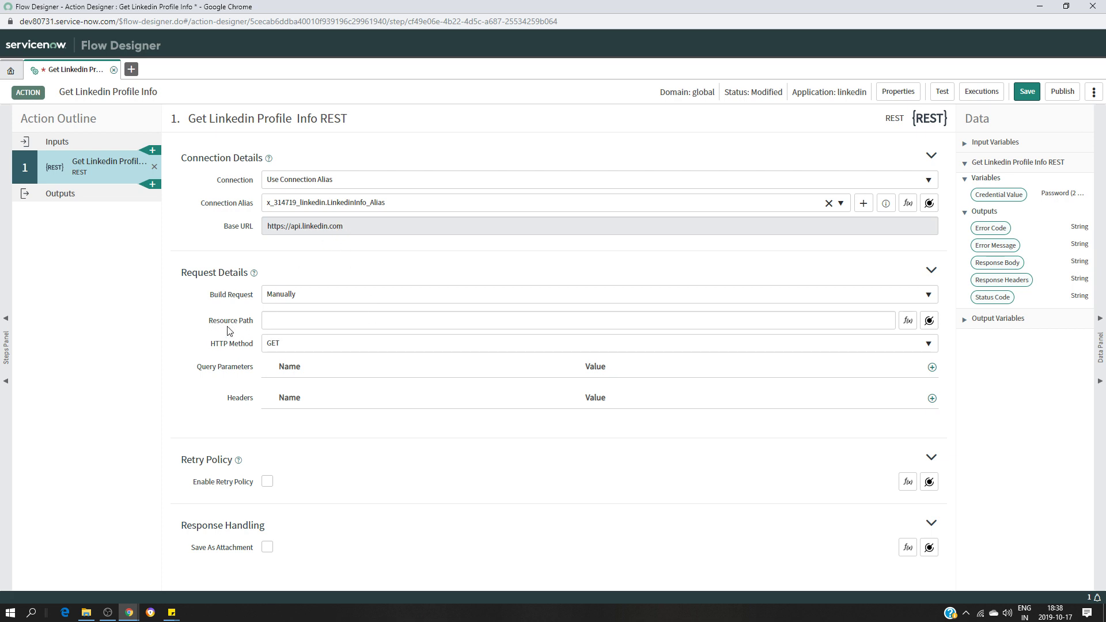
pyautogui.moveTo(172, 613)
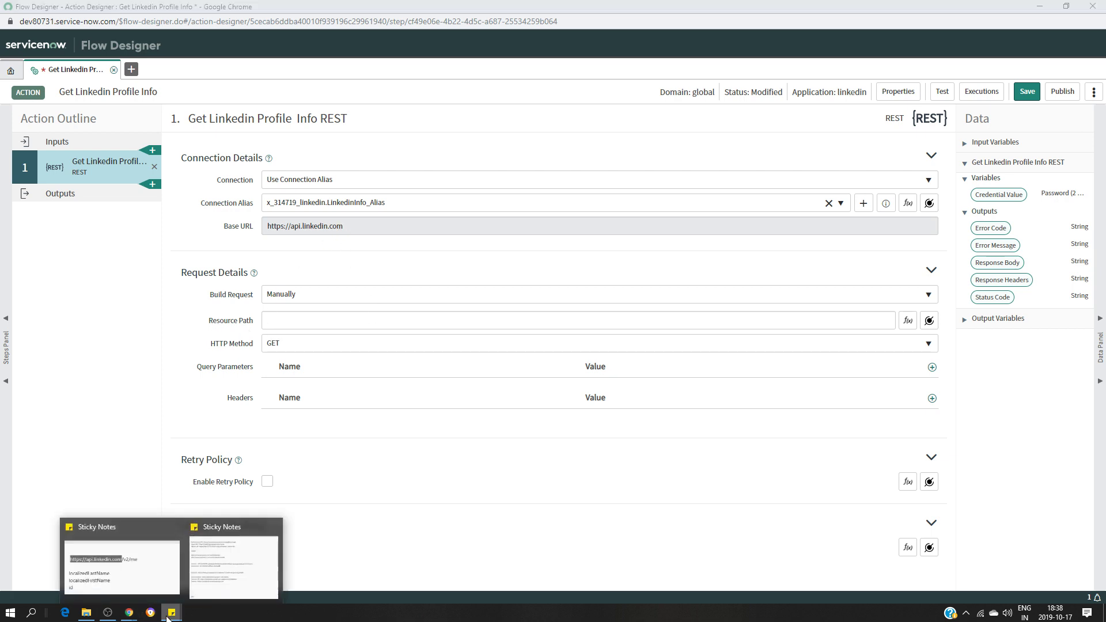
pyautogui.click(144, 573)
pyautogui.click(984, 344)
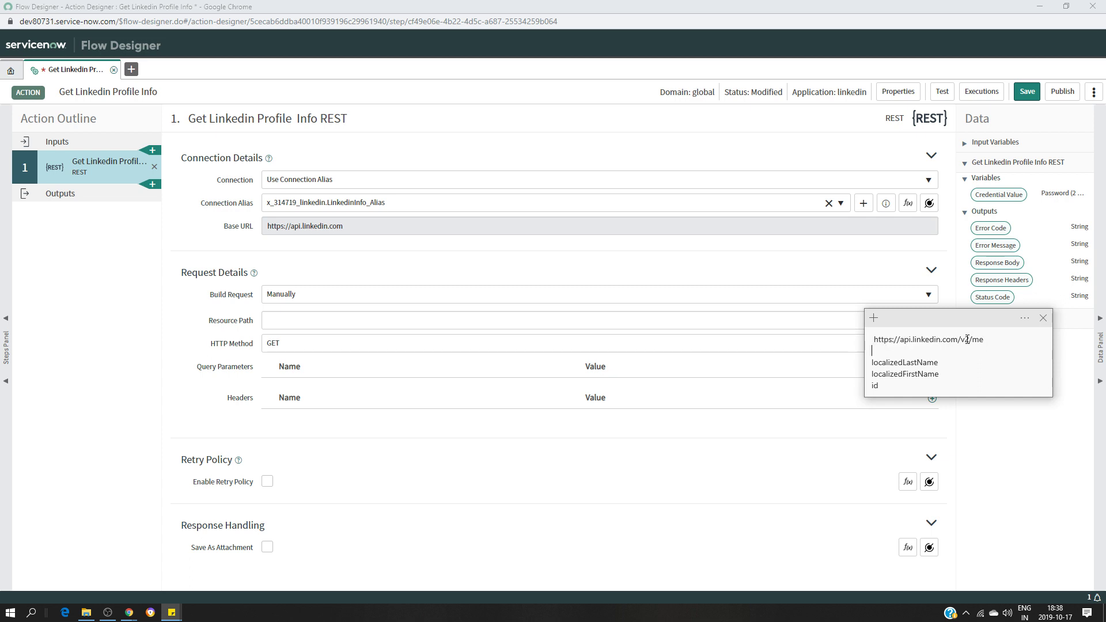
pyautogui.moveTo(962, 340); pyautogui.dragTo(985, 340)
pyautogui.hotkey('ctrl', 'c')
pyautogui.click(278, 321)
pyautogui.hotkey('ctrl', 'v')
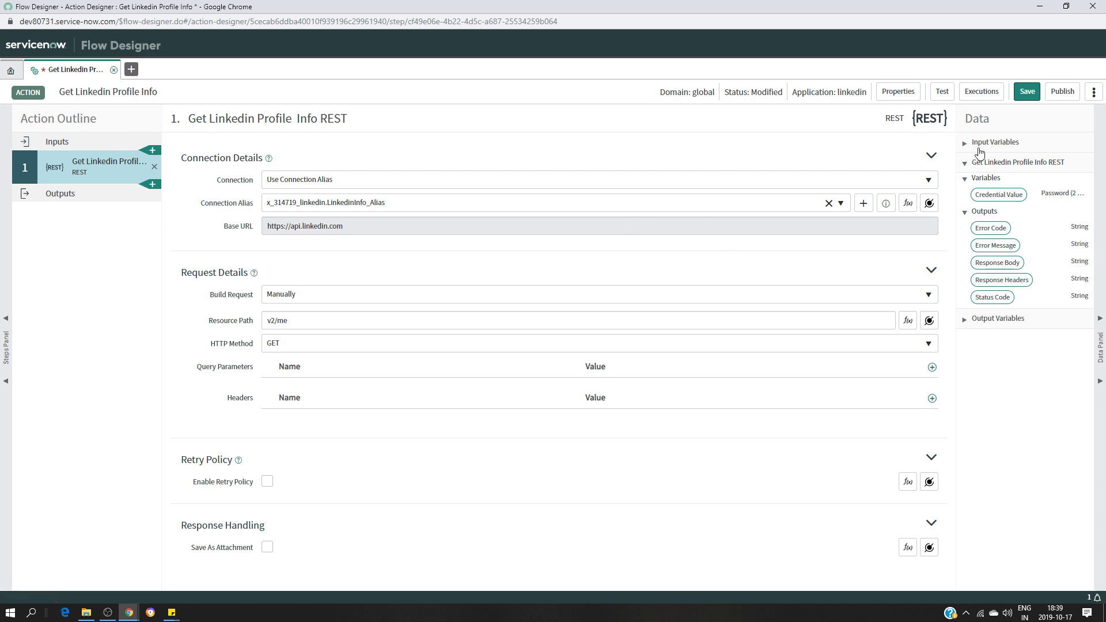
pyautogui.click(1024, 94)
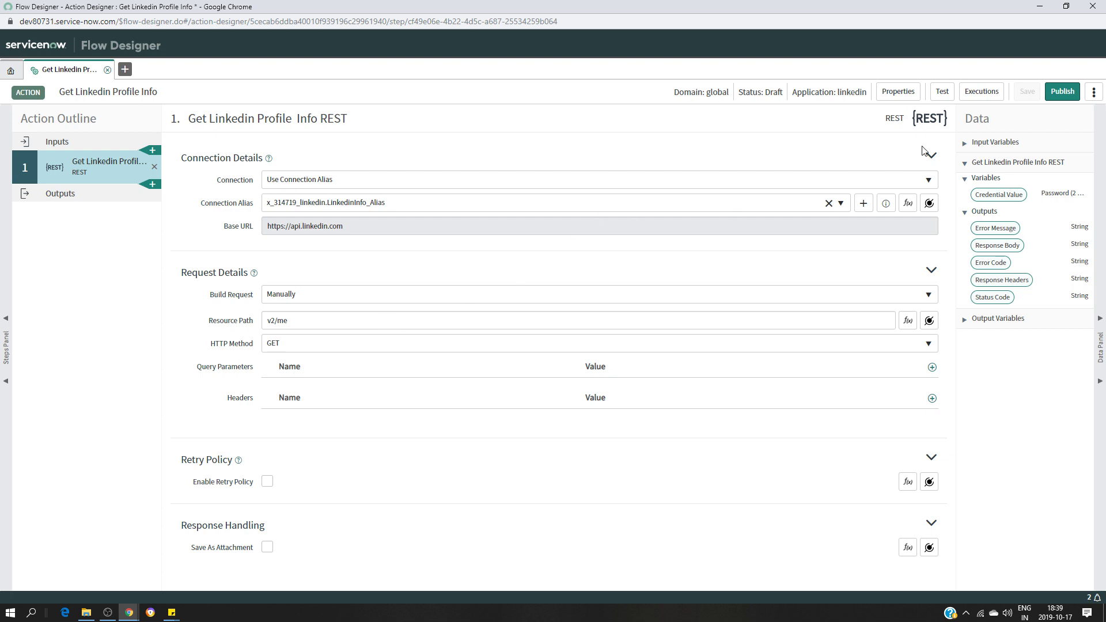
# Run a test of the action and open its execution details
pyautogui.click(942, 91)
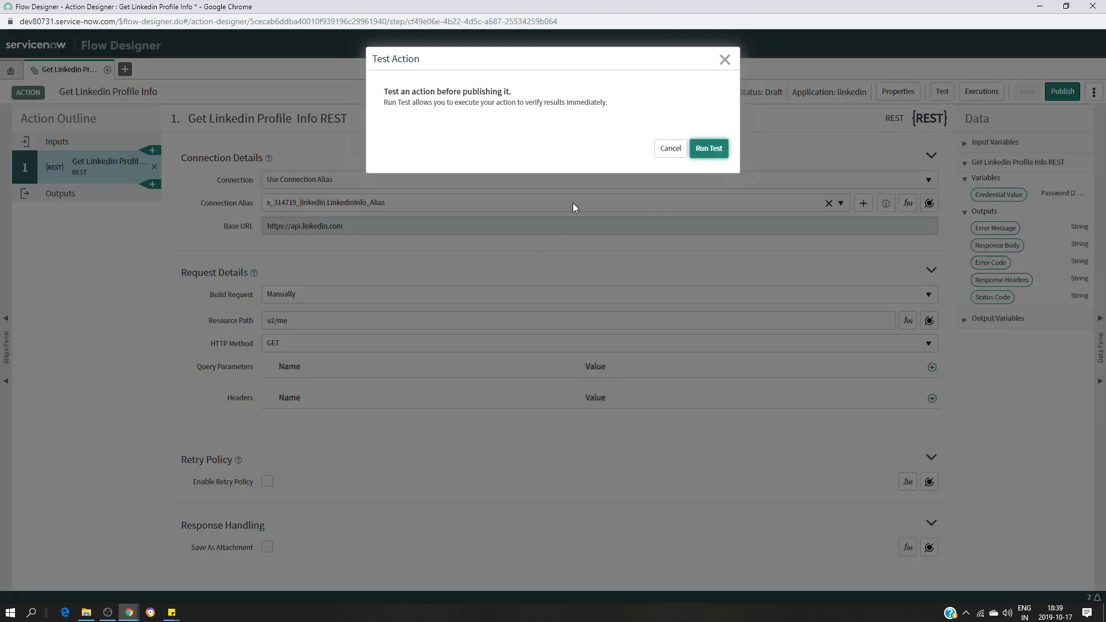
pyautogui.click(709, 151)
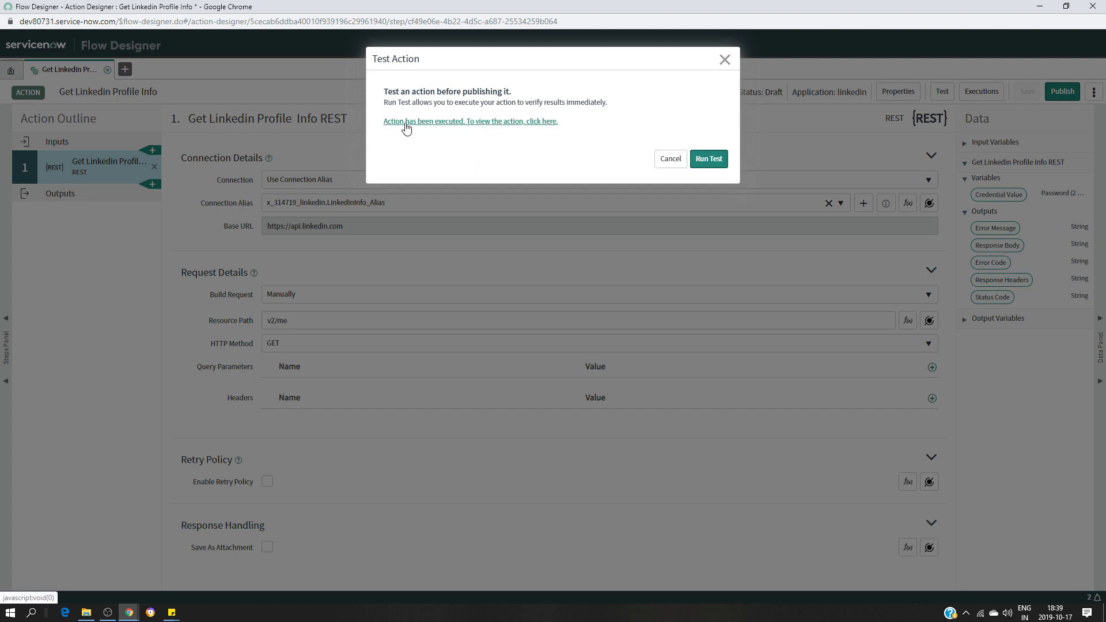
pyautogui.click(514, 128)
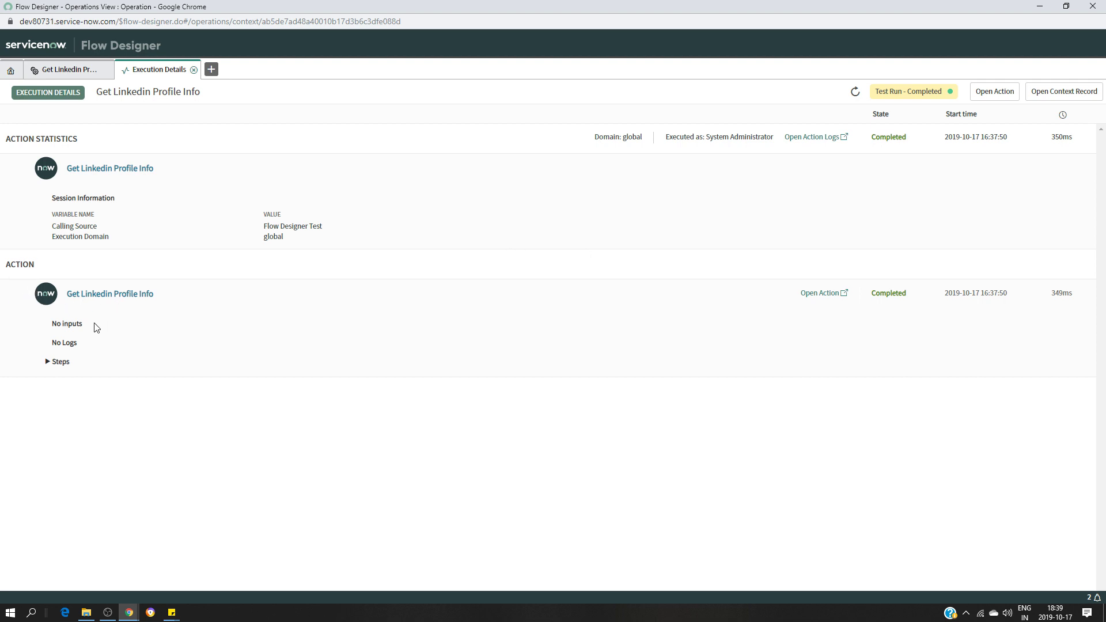
# Inspect the LinkedIn JSON response body in the executed steps, then return to the action
pyautogui.click(48, 362)
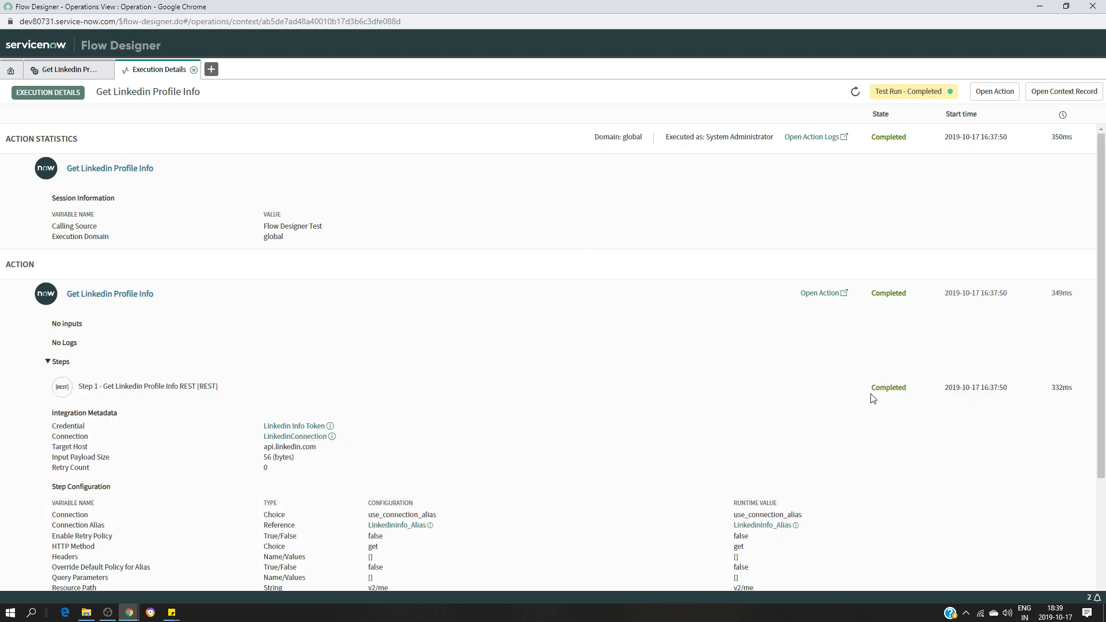
pyautogui.scroll(-3, 807, 387)
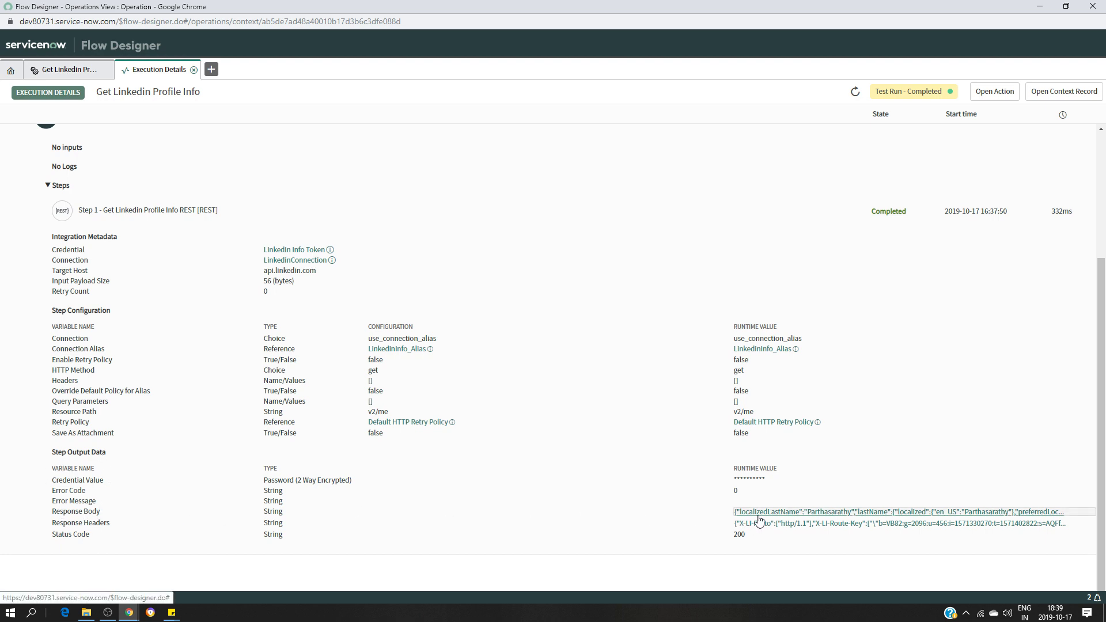
pyautogui.click(825, 514)
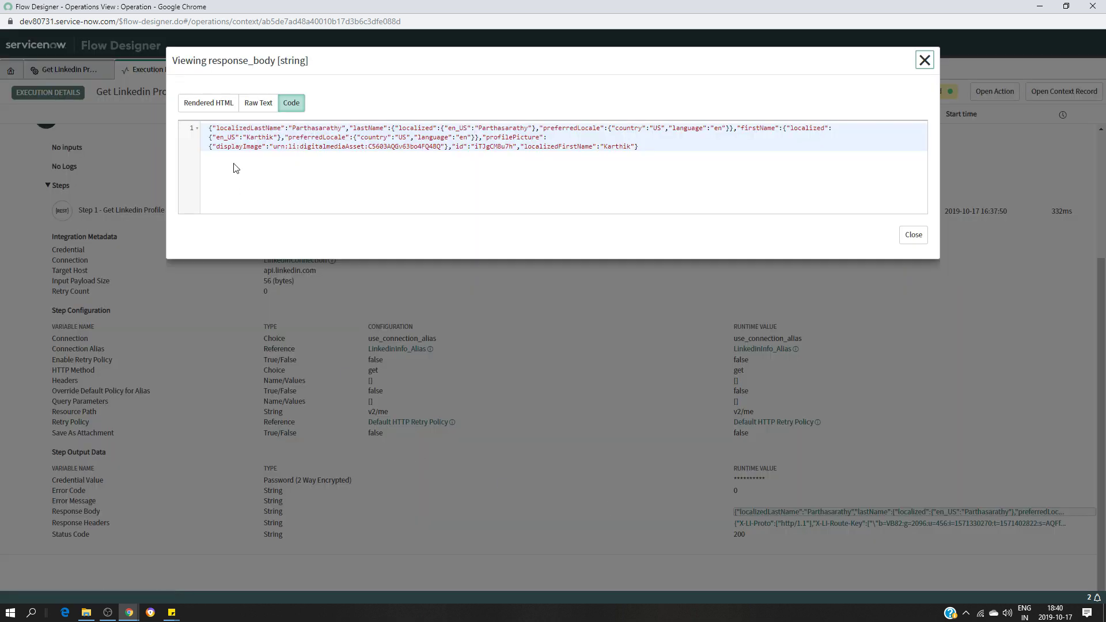
pyautogui.moveTo(211, 129); pyautogui.dragTo(335, 149)
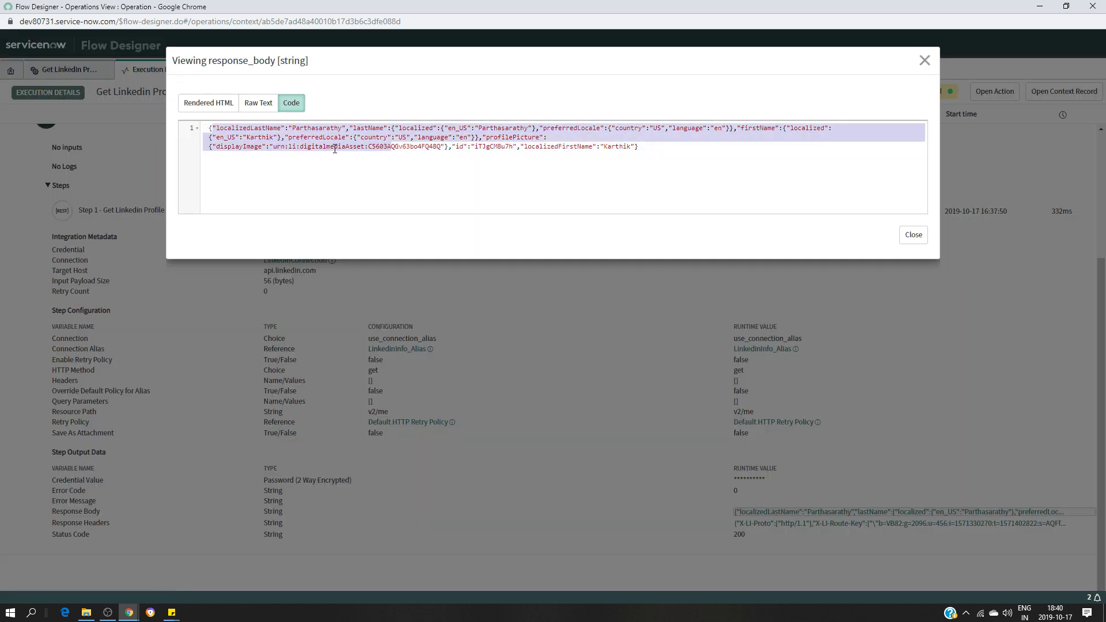
pyautogui.click(573, 160)
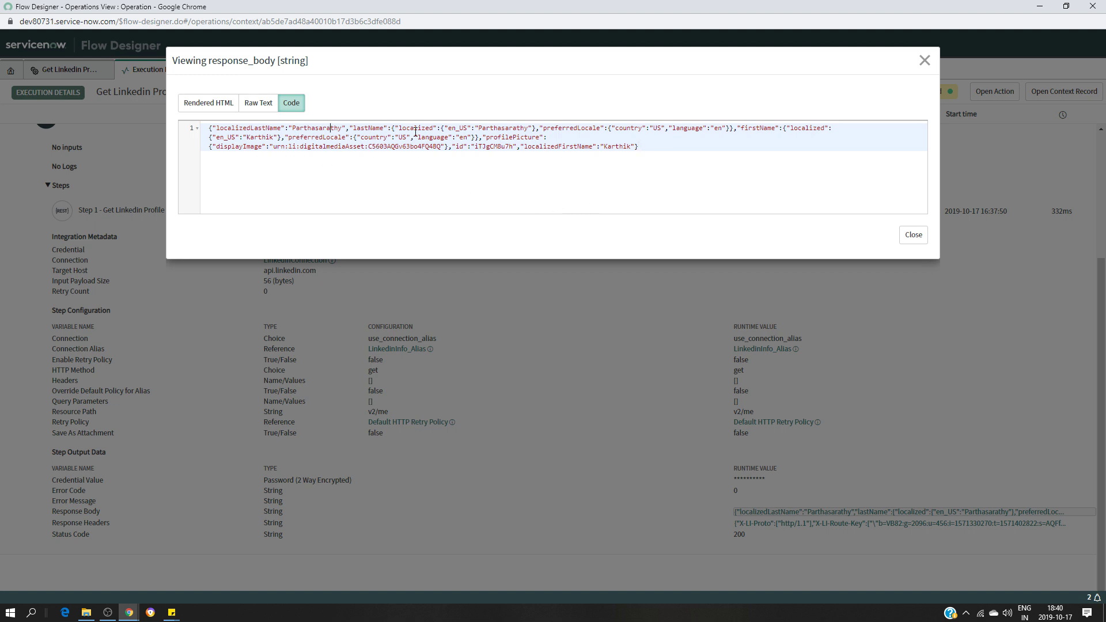
pyautogui.click(924, 61)
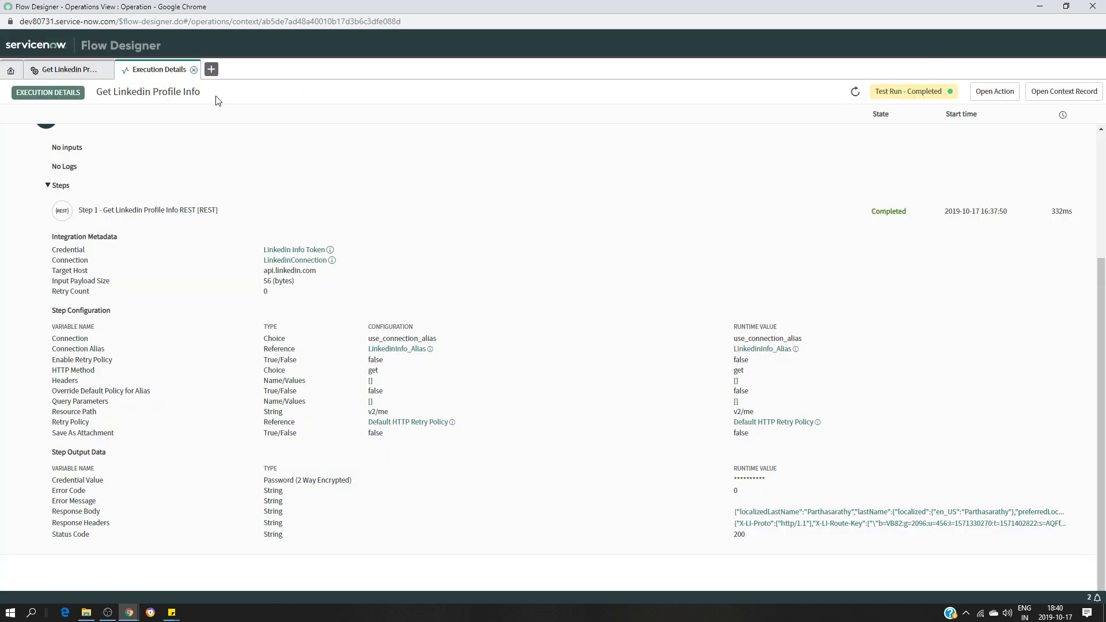
pyautogui.click(66, 70)
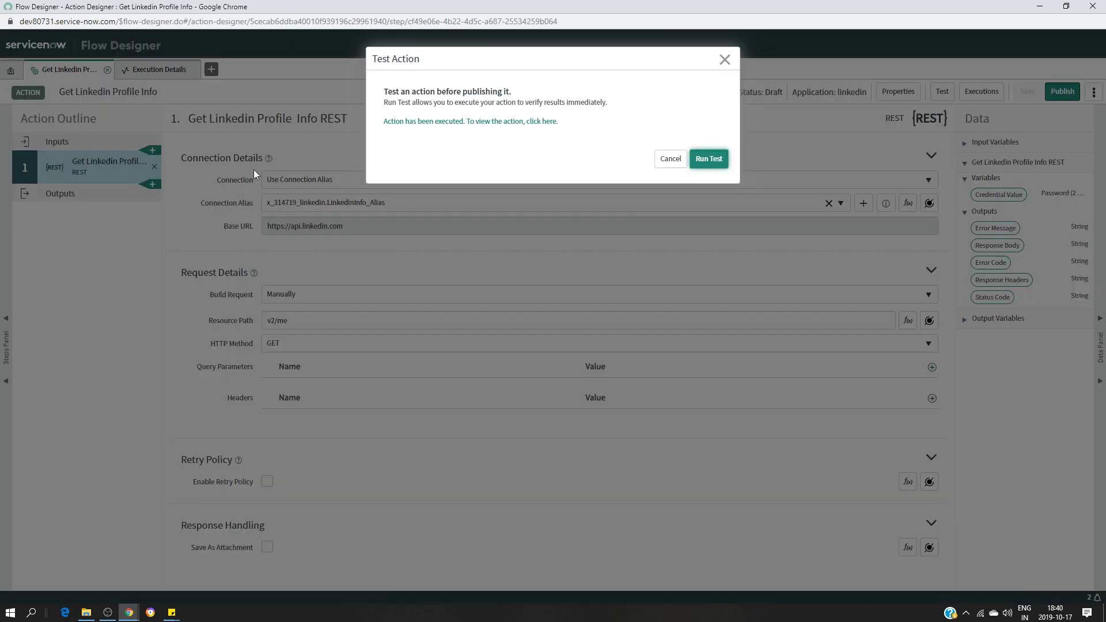
# Add a Script step after the REST step
pyautogui.click(725, 60)
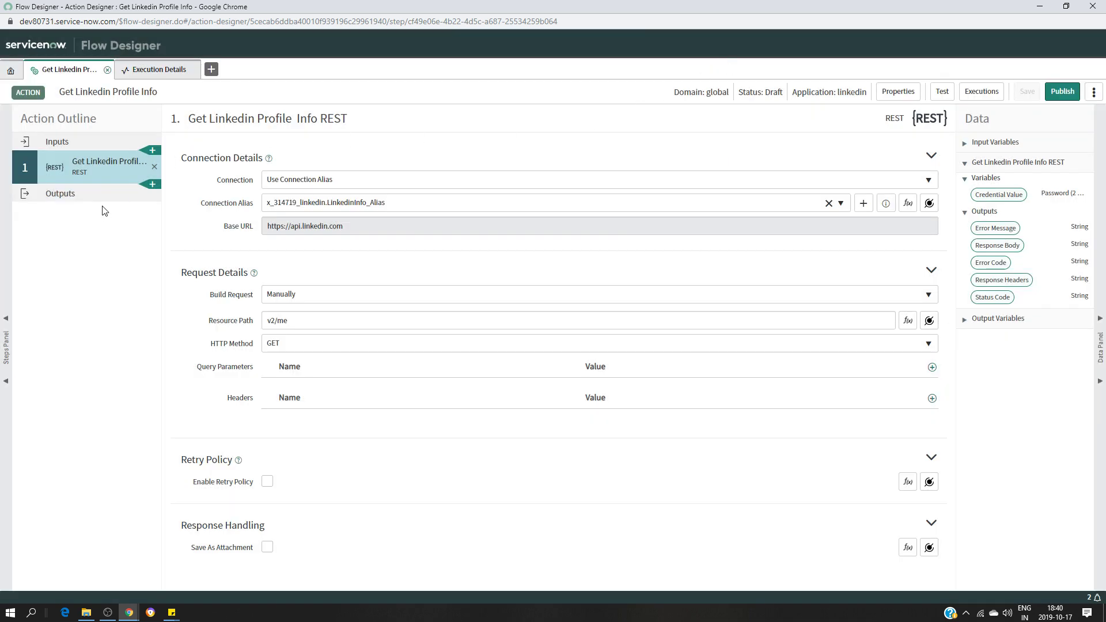
pyautogui.click(152, 184)
pyautogui.scroll(-2, 518, 489)
pyautogui.scroll(-1, 518, 489)
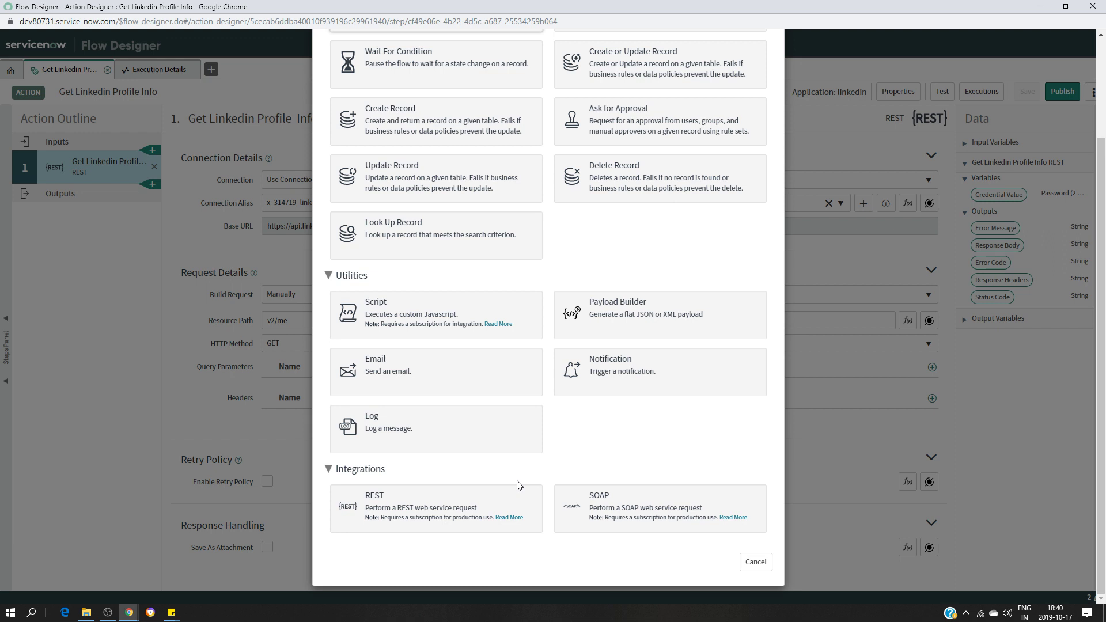
pyautogui.click(415, 319)
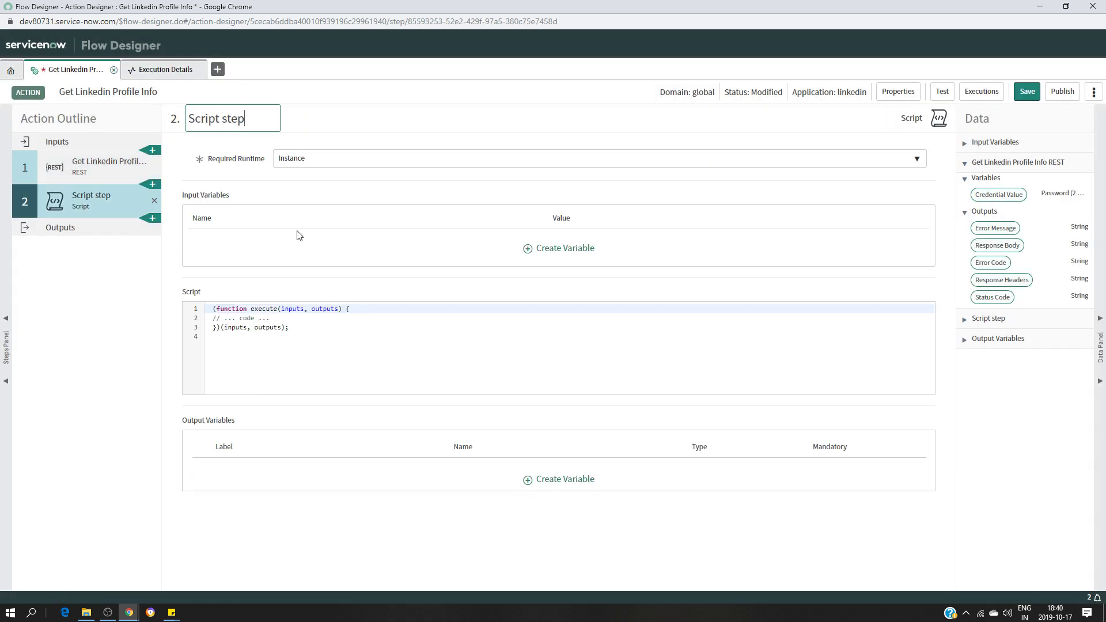
# Name the script step 'Parse ResponseBody Linkedin' and add blank lines to its script
pyautogui.click(259, 108)
pyautogui.press('BackSpace')
pyautogui.press('BackSpace')
pyautogui.press('BackSpace')
pyautogui.press('BackSpace')
pyautogui.press('BackSpace')
pyautogui.press('BackSpace')
pyautogui.press('BackSpace')
pyautogui.press('BackSpace')
pyautogui.press('BackSpace')
pyautogui.press('BackSpace')
pyautogui.press('BackSpace')
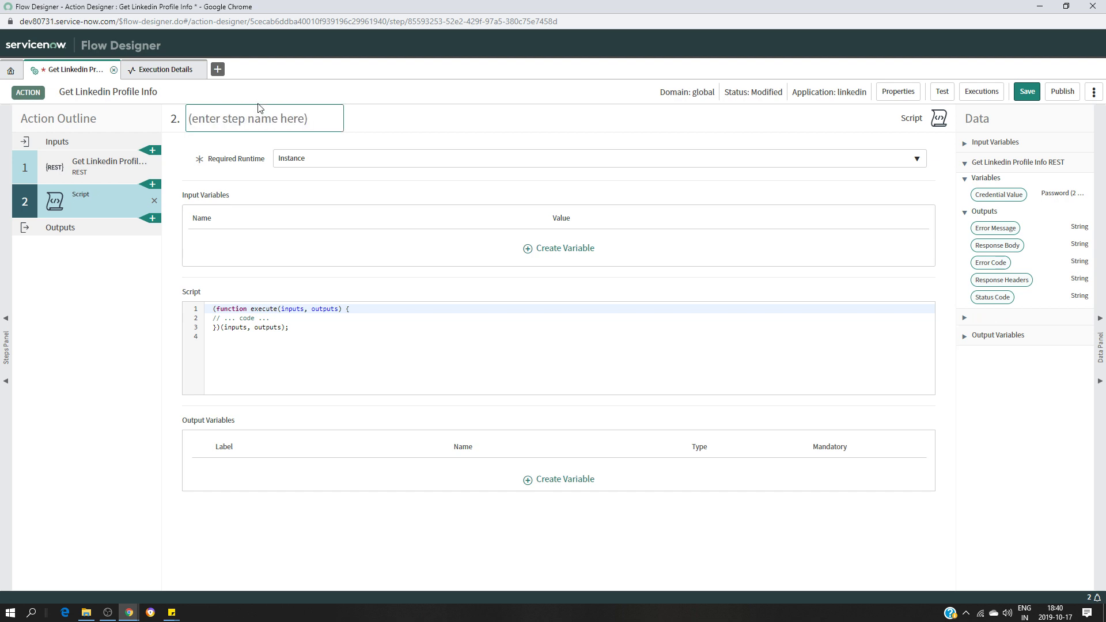
pyautogui.write('Pare')
pyautogui.press('BackSpace')
pyautogui.write('se ')
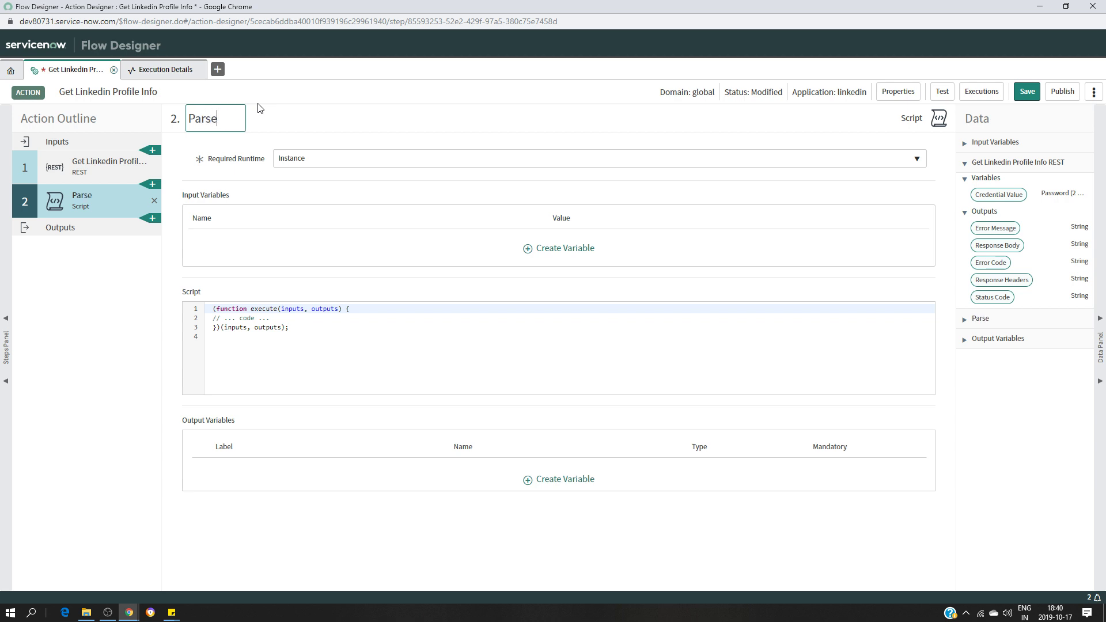
pyautogui.write('Response')
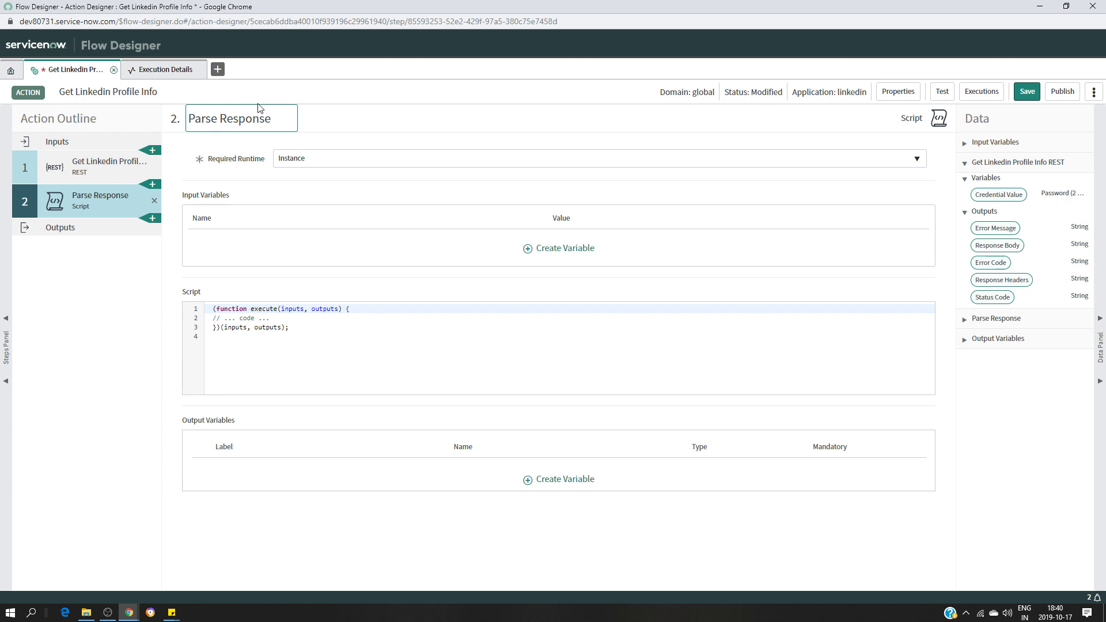
pyautogui.write('Body Linkedin')
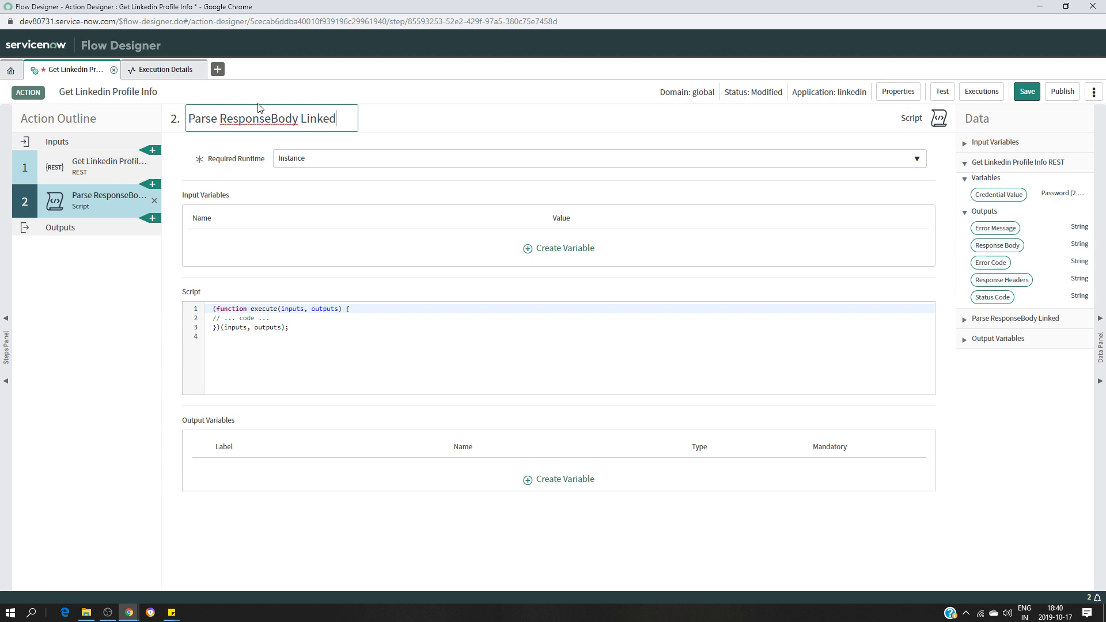
pyautogui.click(402, 128)
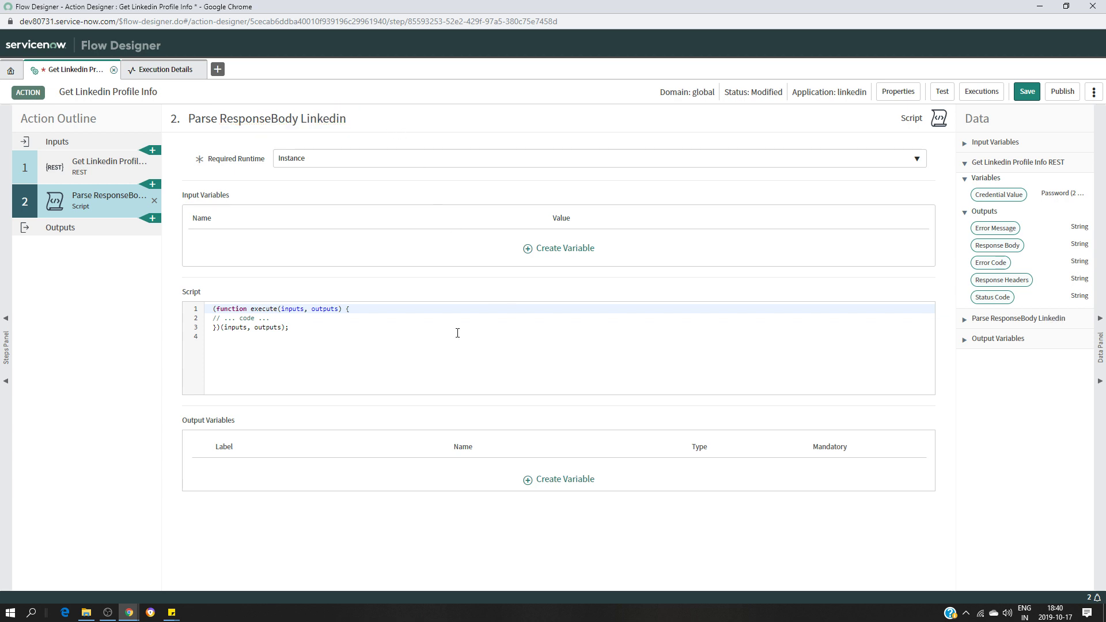
pyautogui.click(306, 318)
pyautogui.press('Return')
pyautogui.press('Return')
pyautogui.press('Return')
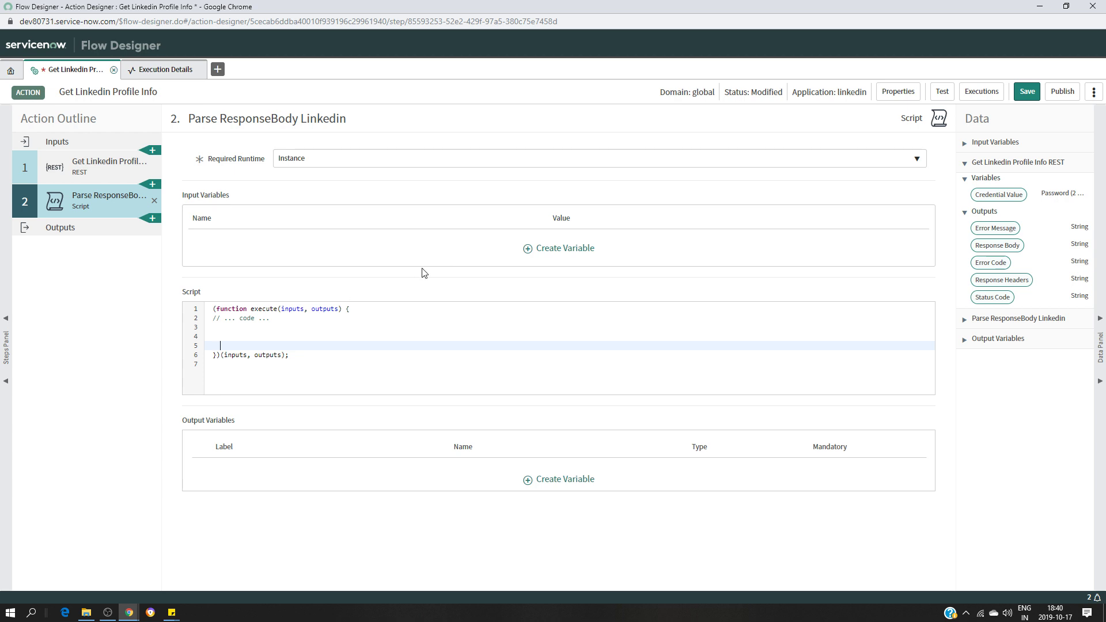
# Create input variables response_body and status_code, and start mapping Response Body into response_body
pyautogui.click(563, 251)
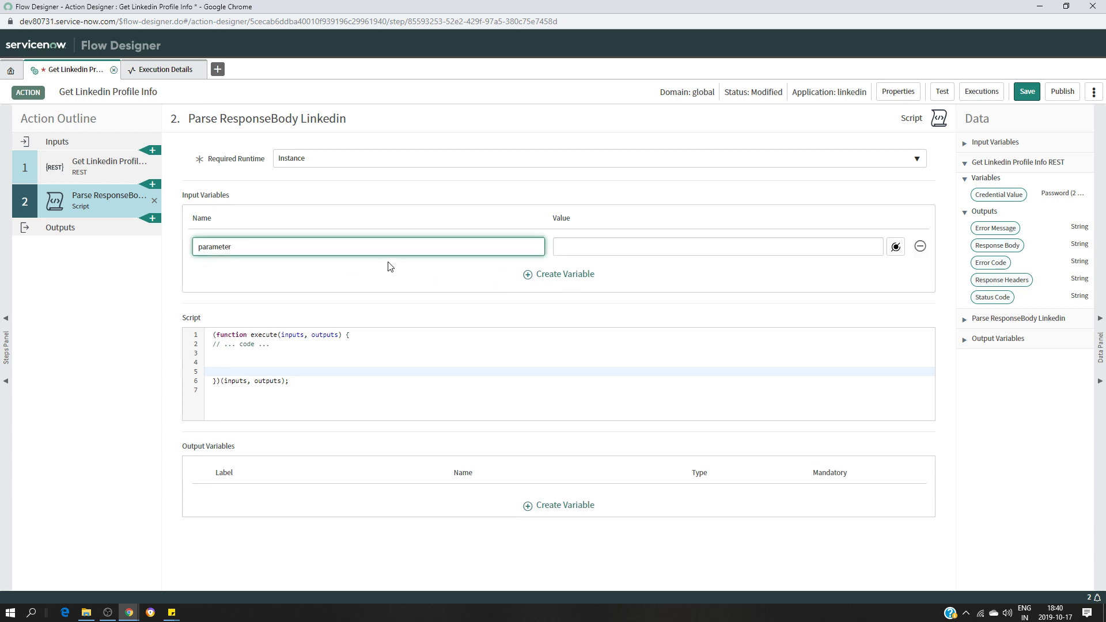
pyautogui.press('BackSpace')
pyautogui.press('BackSpace')
pyautogui.press('BackSpace')
pyautogui.press('BackSpace')
pyautogui.write('response_body')
pyautogui.click(542, 276)
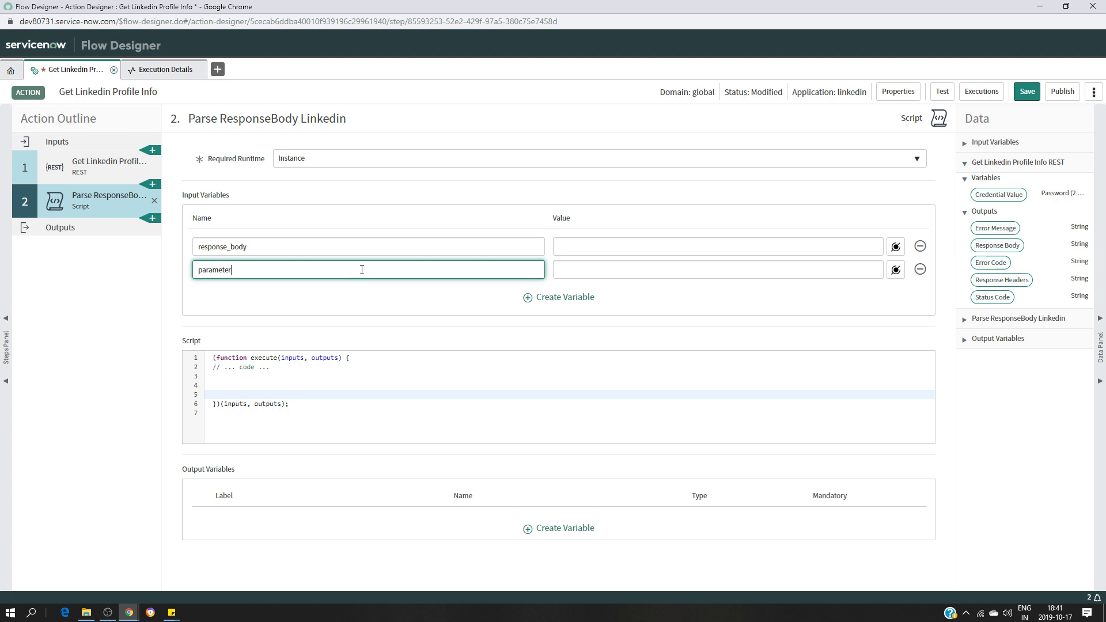
pyautogui.press('BackSpace')
pyautogui.press('BackSpace')
pyautogui.press('BackSpace')
pyautogui.press('BackSpace')
pyautogui.press('BackSpace')
pyautogui.press('BackSpace')
pyautogui.press('BackSpace')
pyautogui.press('BackSpace')
pyautogui.write('status_code')
pyautogui.click(631, 246)
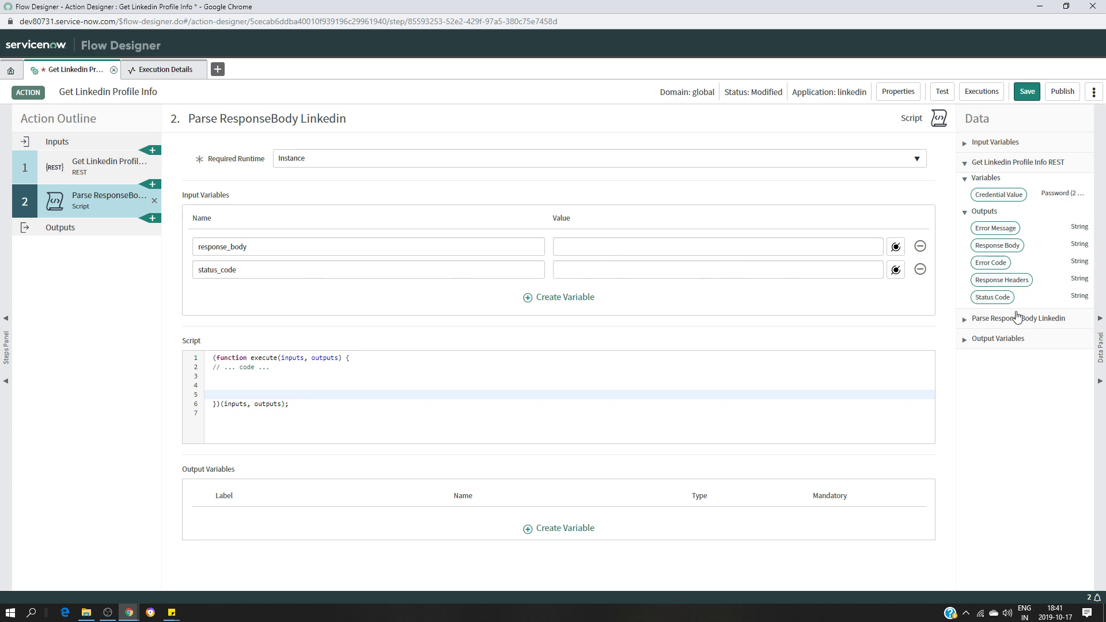
pyautogui.moveTo(998, 245); pyautogui.dragTo(691, 251)
# Map the REST step's Status Code data pill into the status_code input
pyautogui.click(165, 69)
pyautogui.scroll(-3, 253, 201)
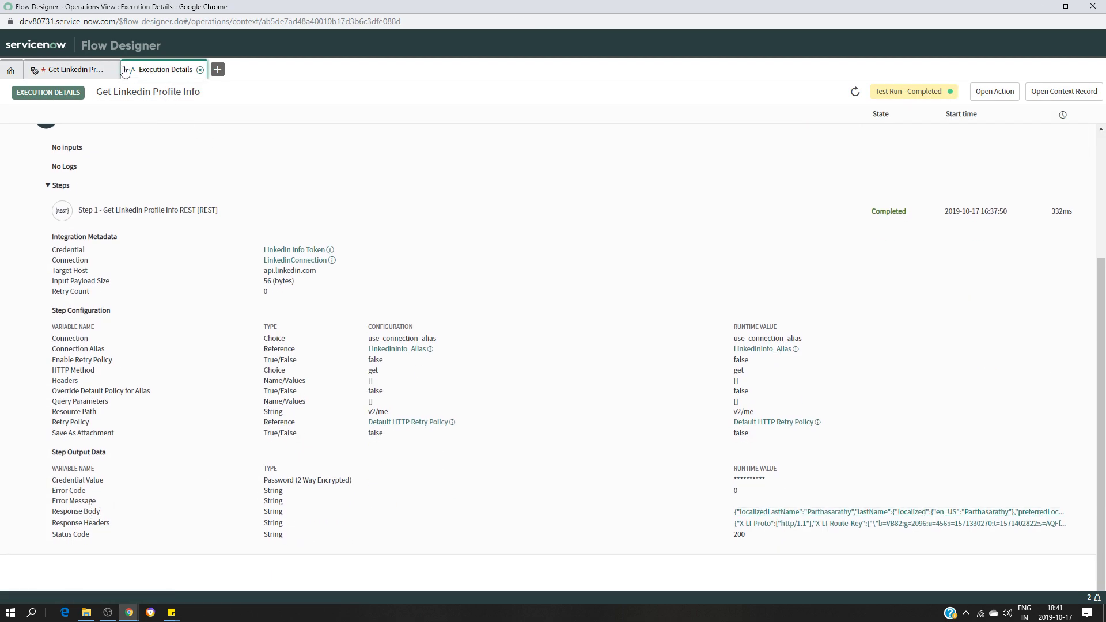
pyautogui.click(97, 74)
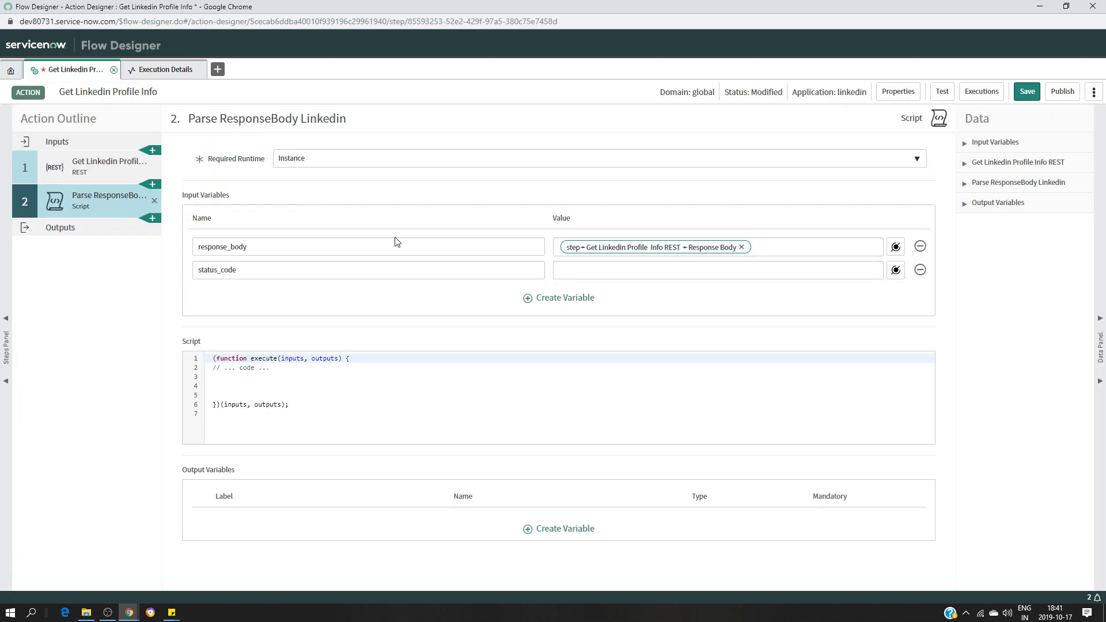
pyautogui.doubleClick(257, 246)
pyautogui.moveTo(264, 246); pyautogui.dragTo(891, 262)
pyautogui.click(965, 206)
pyautogui.click(965, 185)
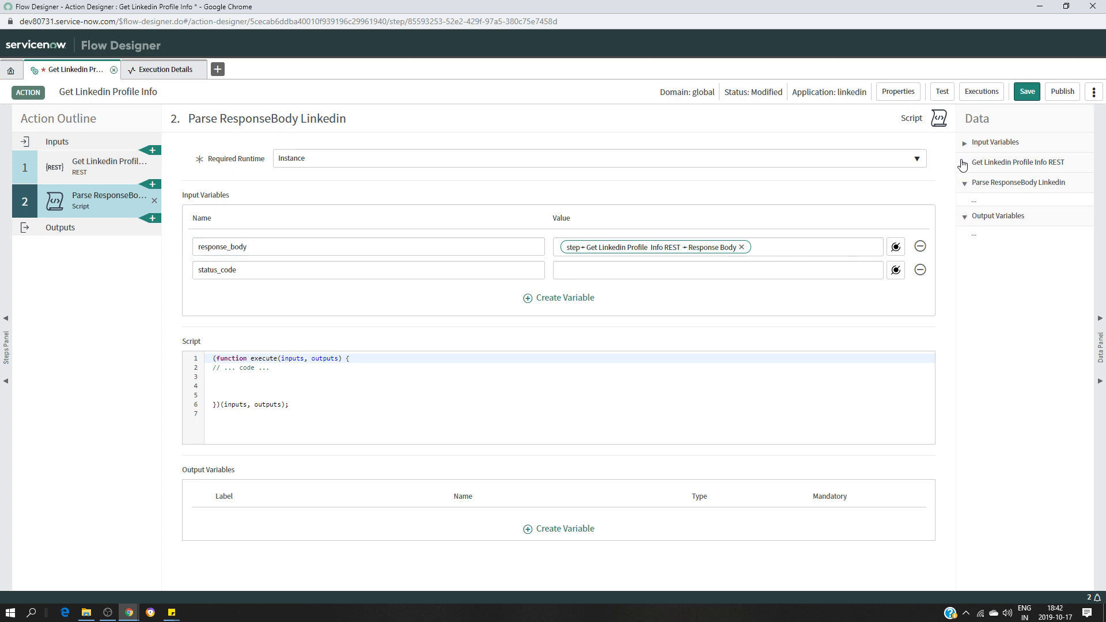
pyautogui.click(965, 163)
pyautogui.moveTo(992, 297); pyautogui.dragTo(603, 268)
# Review the test run's execution details, then return to line 3 of the script
pyautogui.click(165, 69)
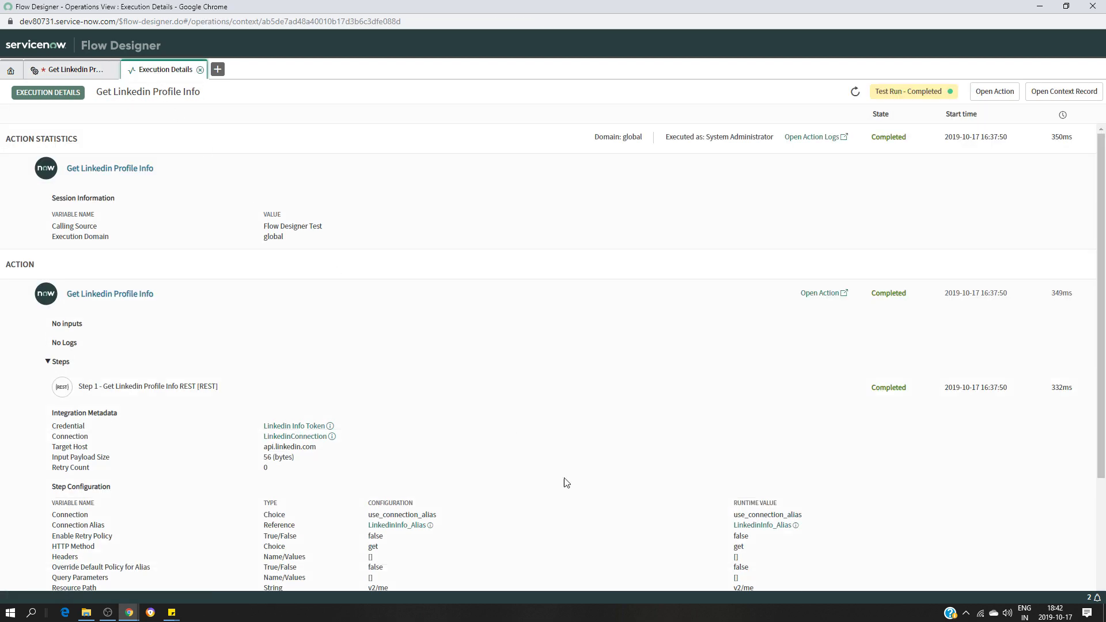
pyautogui.scroll(-3, 609, 470)
pyautogui.scroll(1, 704, 436)
pyautogui.scroll(-1, 617, 436)
pyautogui.scroll(-1, 617, 436)
pyautogui.scroll(2, 616, 436)
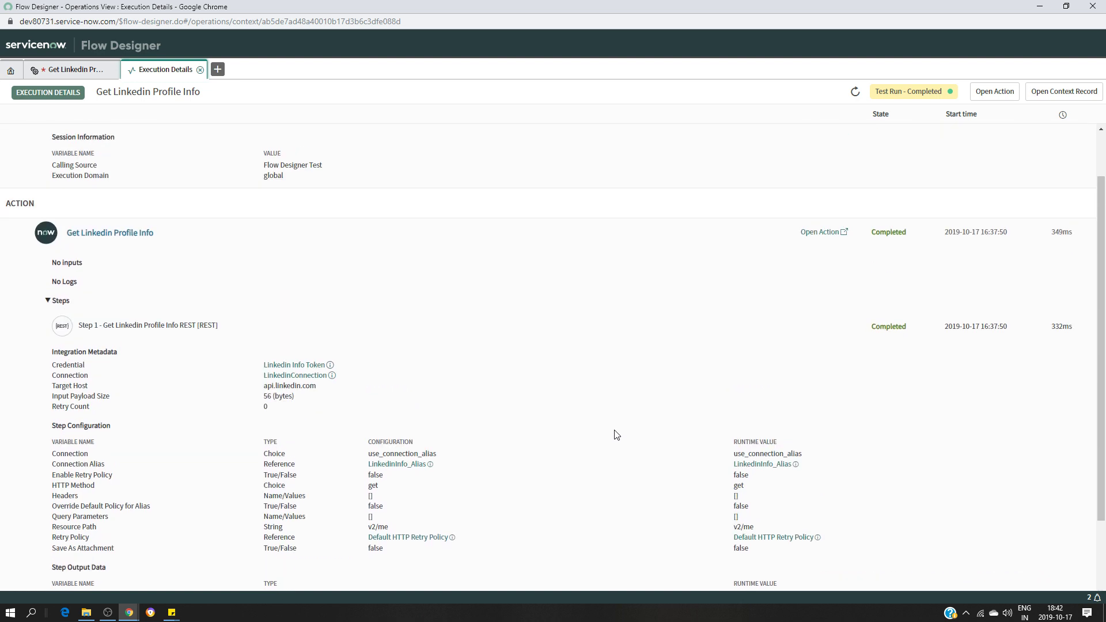
pyautogui.scroll(-2, 617, 436)
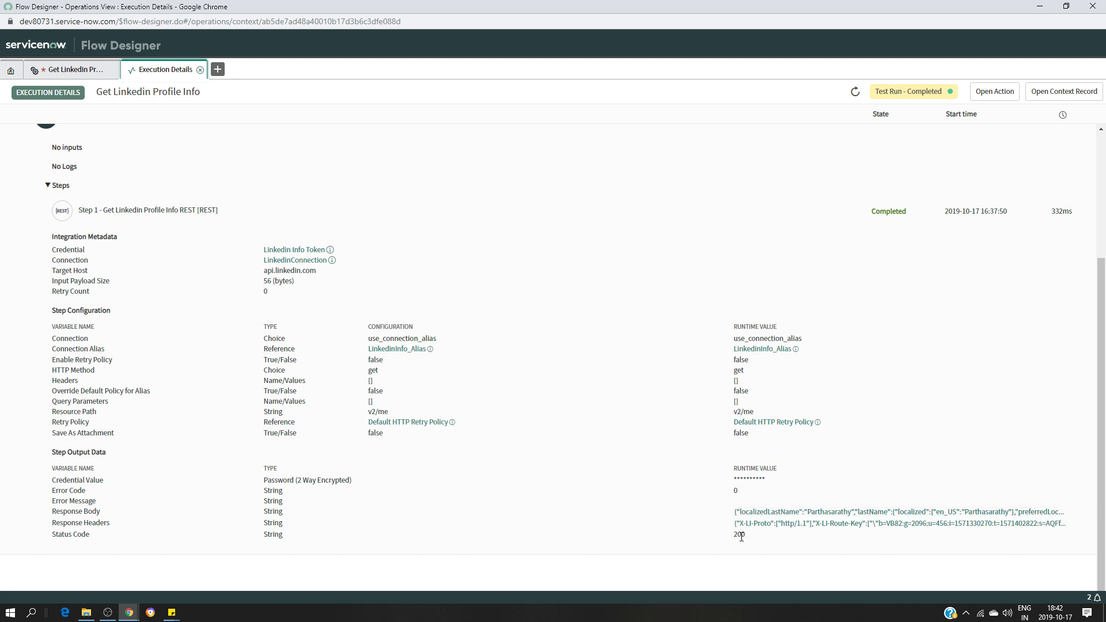
pyautogui.click(57, 70)
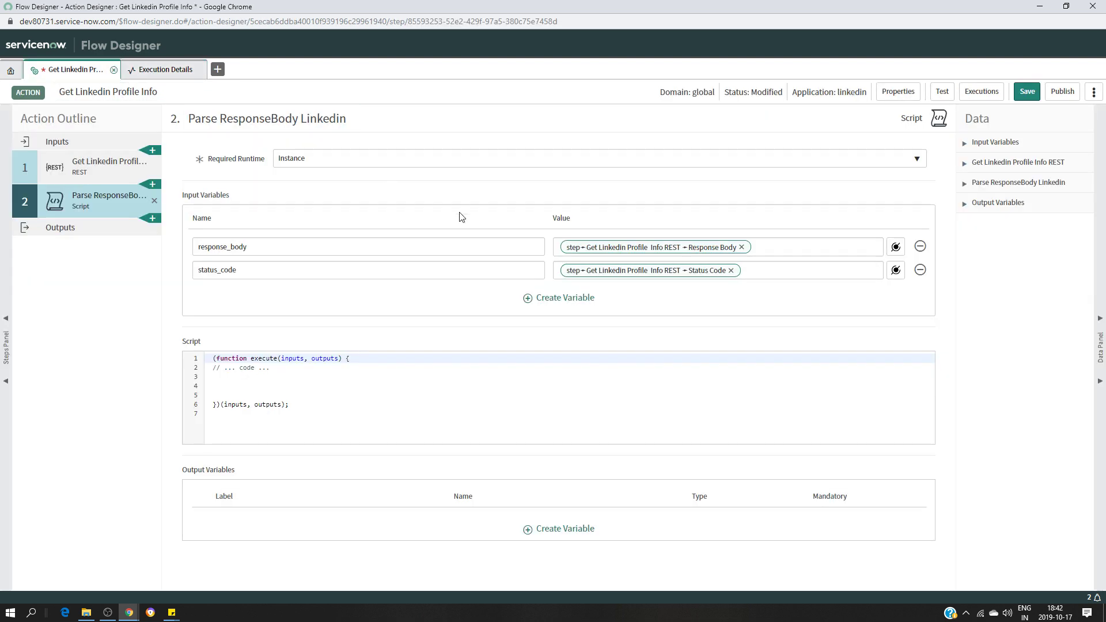
pyautogui.click(390, 397)
pyautogui.click(249, 376)
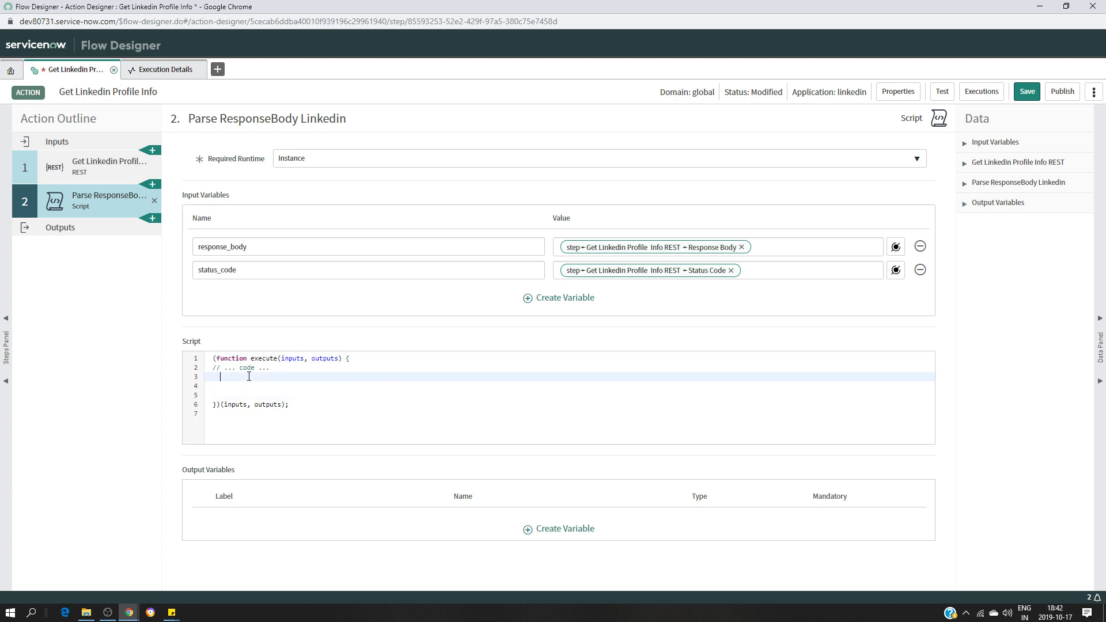
# Write an if block checking inputs.status_code == '200'
pyautogui.write('if')
pyautogui.write('(')
pyautogui.write('inputs')
pyautogui.write('.stat')
pyautogui.write('u')
pyautogui.write('s')
pyautogui.write('_code')
pyautogui.write(' == ')
pyautogui.write("''")
pyautogui.write('200')
pyautogui.write('{}')
pyautogui.press('Return')
pyautogui.press('Return')
pyautogui.press('Return')
pyautogui.press('Return')
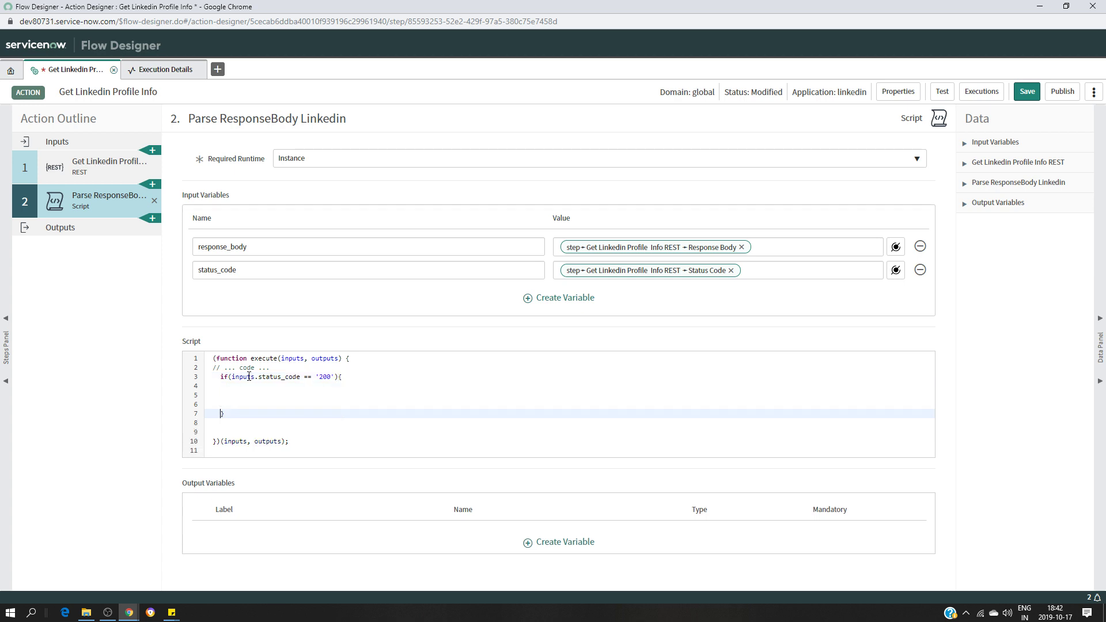
pyautogui.click(257, 393)
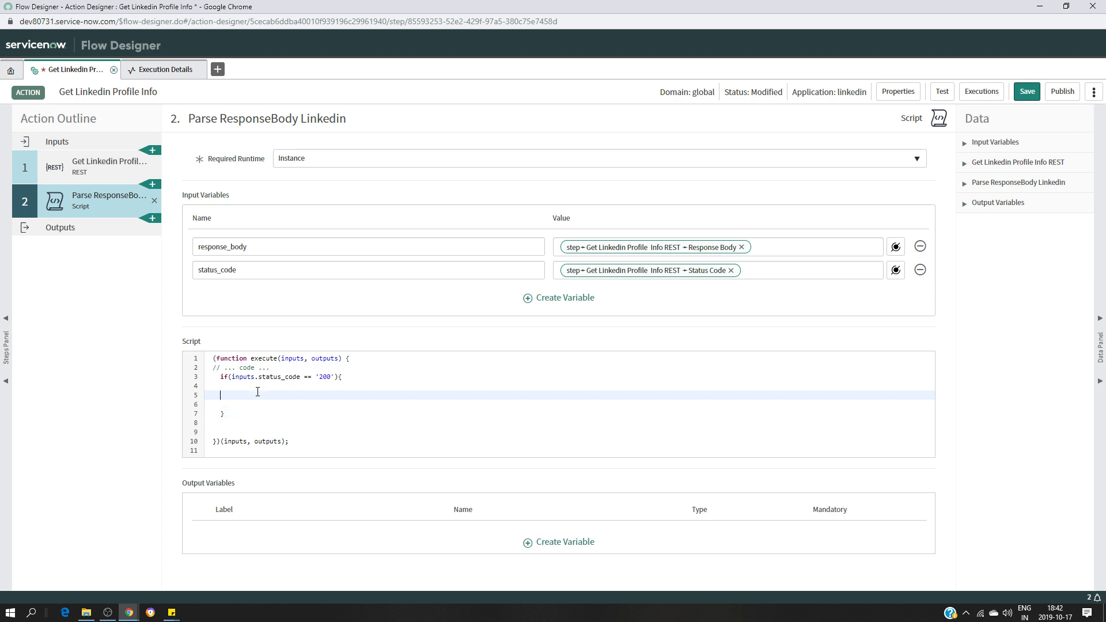
# Inside the if block, add var responseBody = JSON.parse(inputs.response_body)
pyautogui.write('var')
pyautogui.write('responseBody = JSON.')
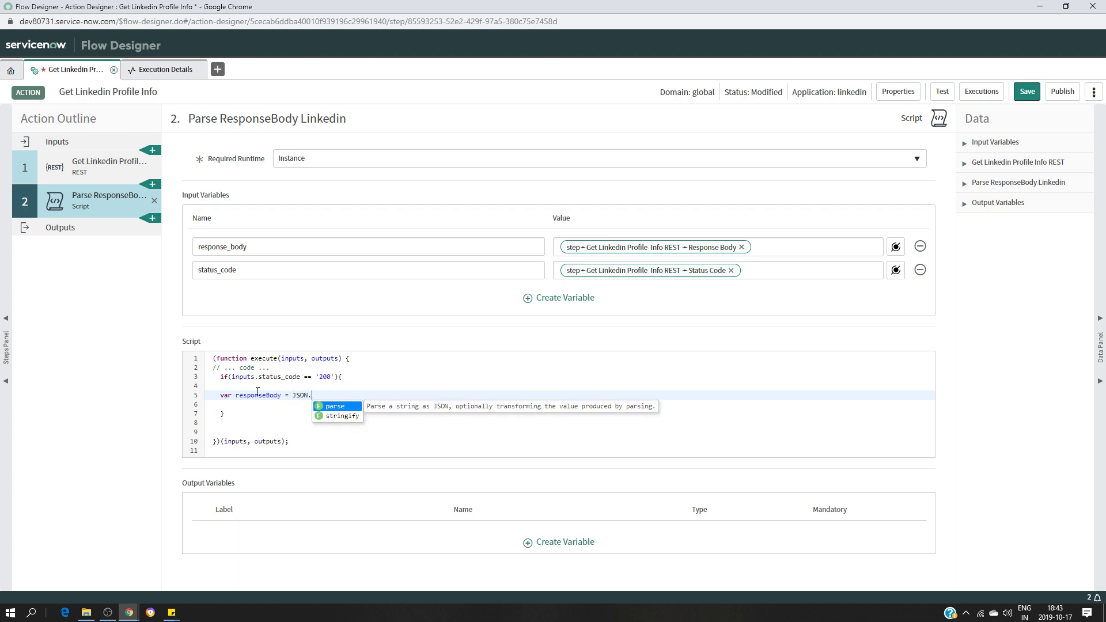
pyautogui.write('parse')
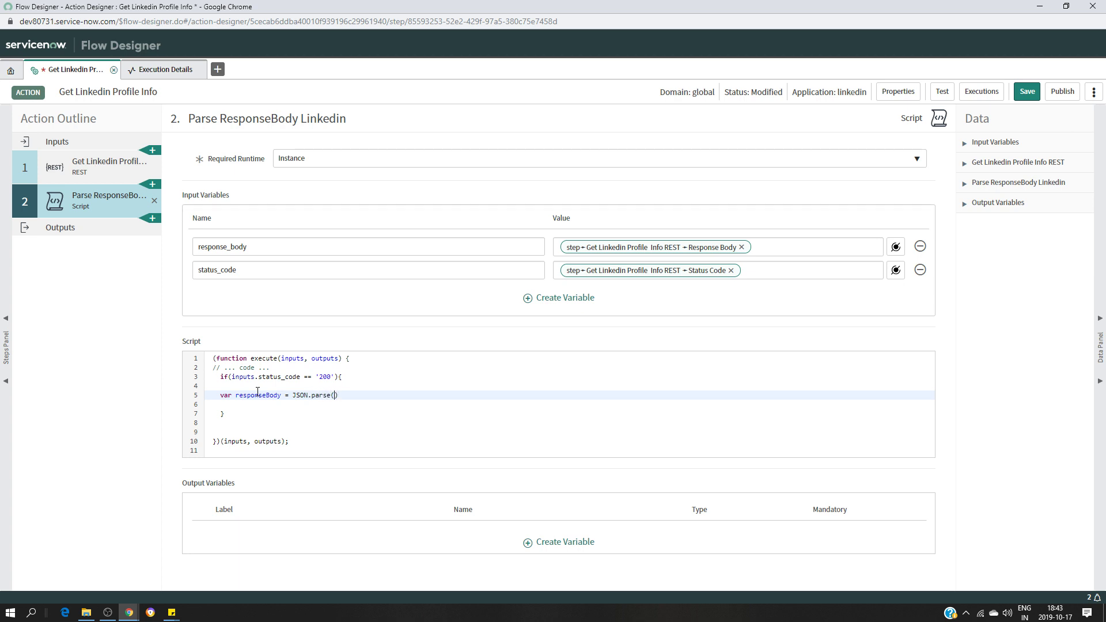
pyautogui.write('(in')
pyautogui.write('puts')
pyautogui.write('.status_code')
pyautogui.press('BackSpace')
pyautogui.press('BackSpace')
pyautogui.press('BackSpace')
pyautogui.press('BackSpace')
pyautogui.press('BackSpace')
pyautogui.press('BackSpace')
pyautogui.press('BackSpace')
pyautogui.press('BackSpace')
pyautogui.press('BackSpace')
pyautogui.press('BackSpace')
pyautogui.press('BackSpace')
pyautogui.write('response_')
pyautogui.write('y')
pyautogui.press('BackSpace')
pyautogui.write('de')
pyautogui.press('BackSpace')
pyautogui.write('y')
pyautogui.press('Right')
pyautogui.press('Return')
pyautogui.press('Return')
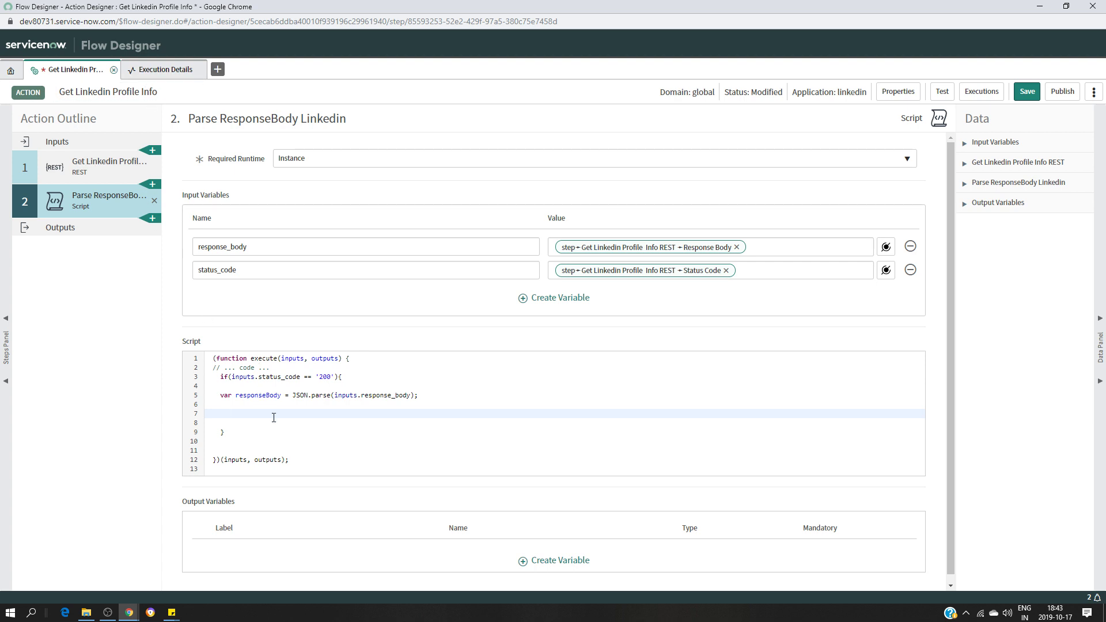
pyautogui.click(191, 69)
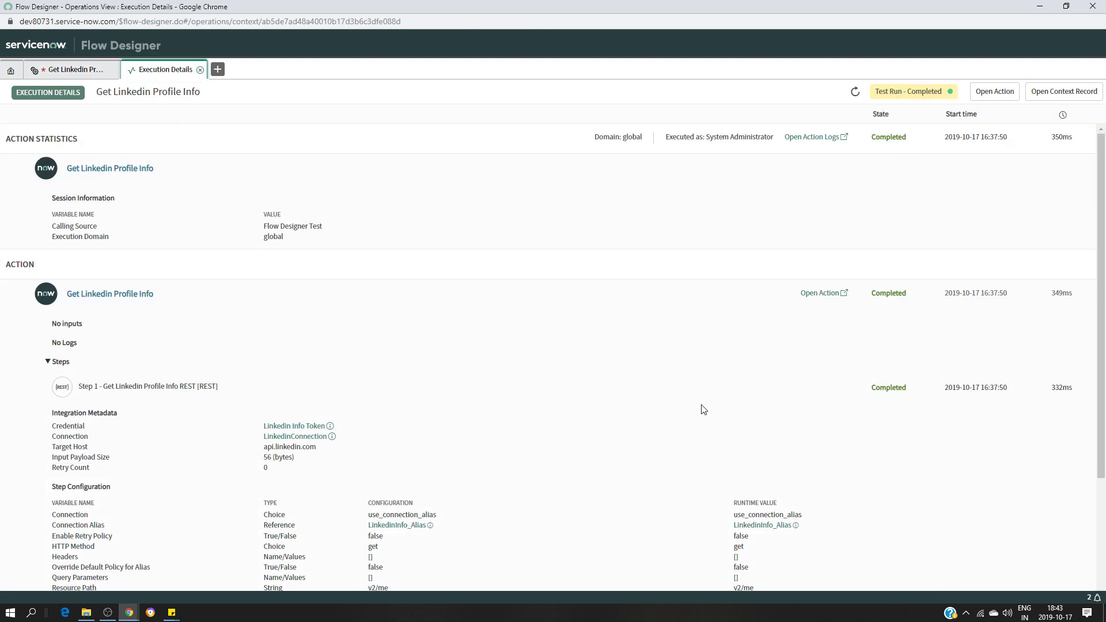
pyautogui.scroll(-3, 703, 407)
pyautogui.click(852, 512)
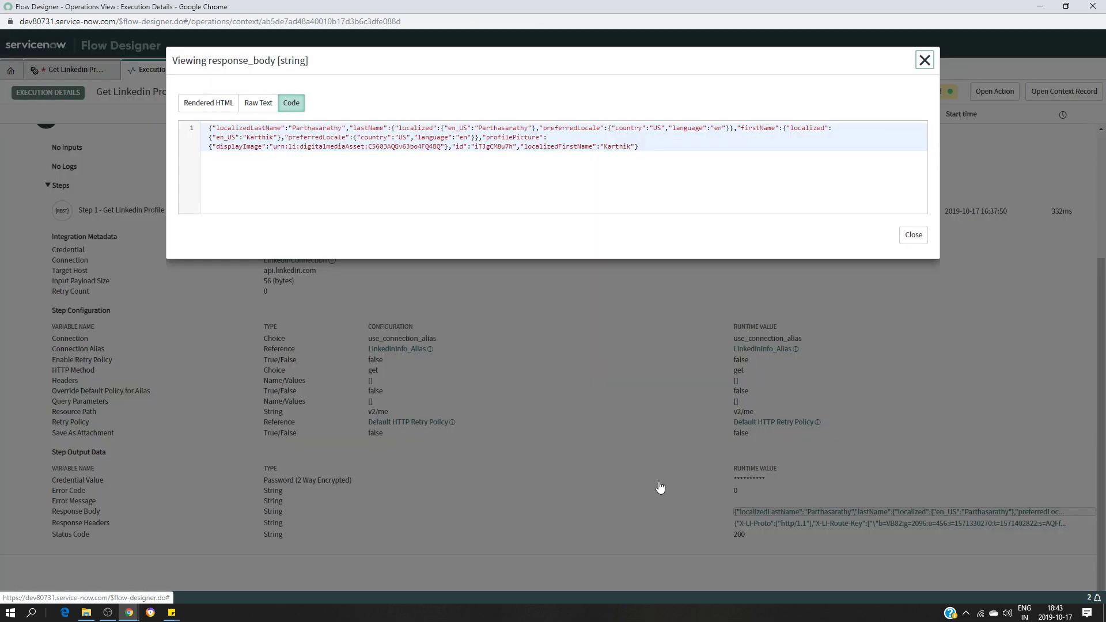
pyautogui.click(254, 129)
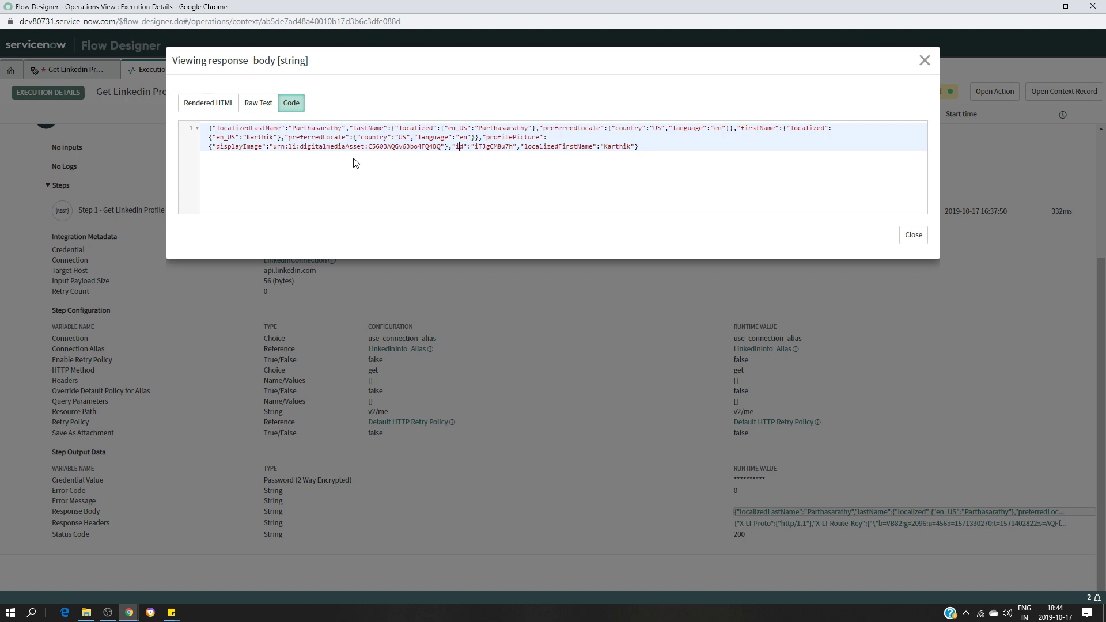
pyautogui.click(925, 61)
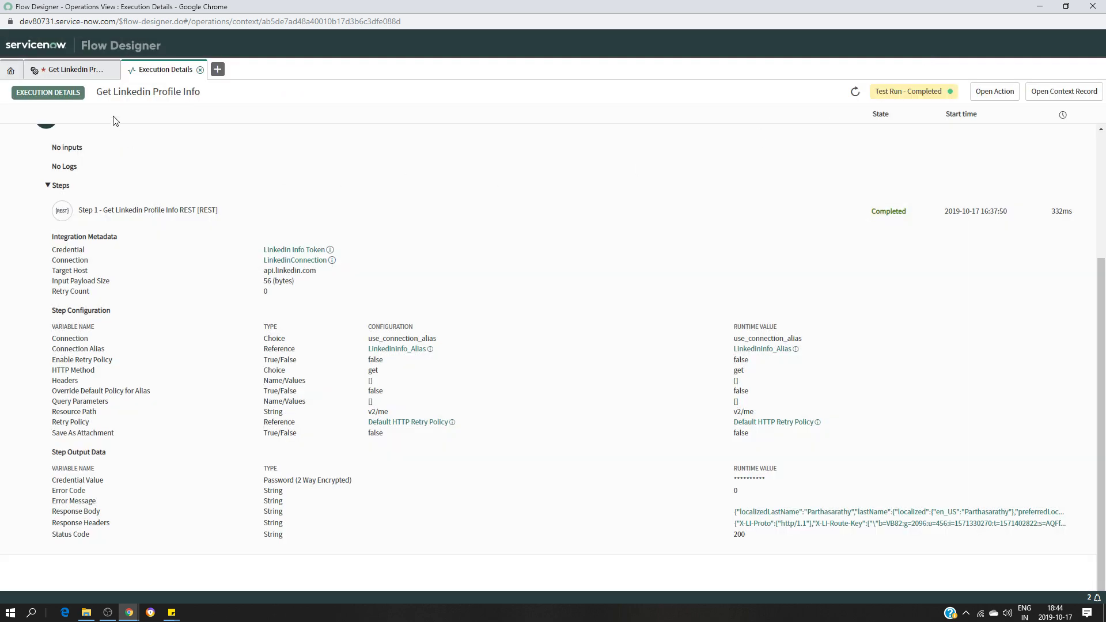
pyautogui.click(84, 71)
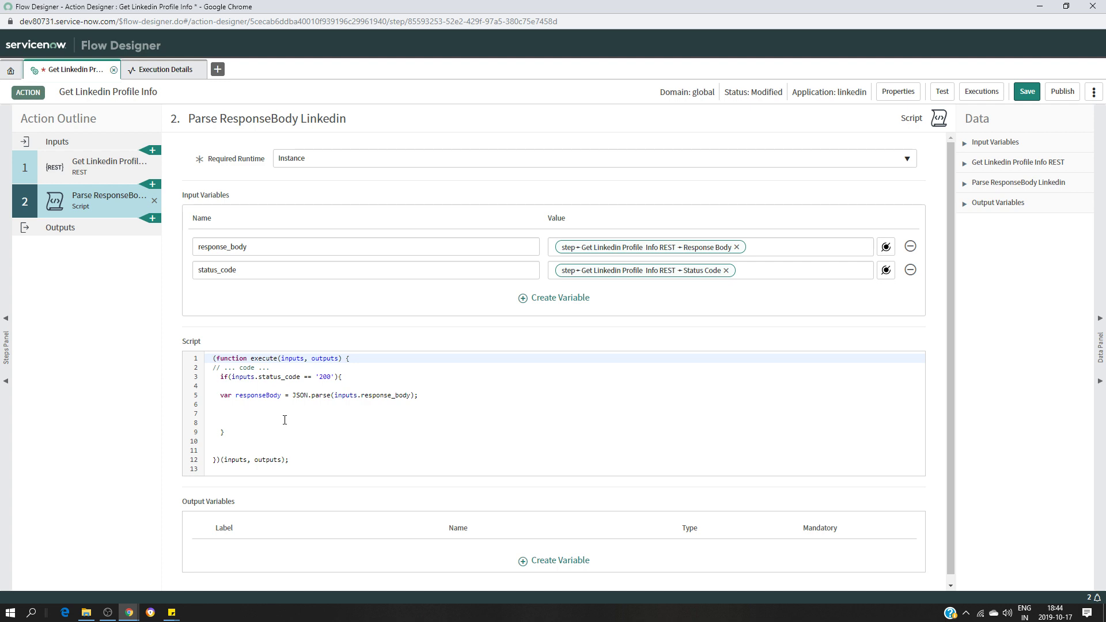
# Add String output variables firstname and lastname to the script step
pyautogui.click(250, 418)
pyautogui.scroll(-1, 598, 410)
pyautogui.click(550, 557)
pyautogui.click(284, 549)
pyautogui.press('BackSpace')
pyautogui.press('BackSpace')
pyautogui.press('BackSpace')
pyautogui.press('BackSpace')
pyautogui.press('BackSpace')
pyautogui.press('BackSpace')
pyautogui.write('firstname')
pyautogui.scroll(-1, 403, 482)
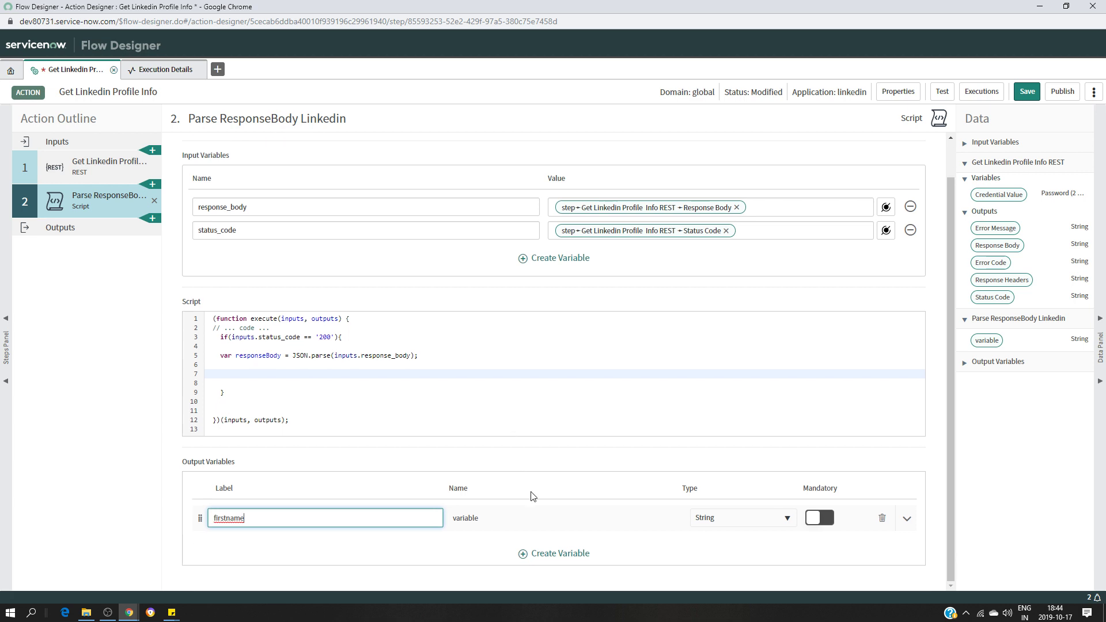
pyautogui.click(549, 554)
pyautogui.press('BackSpace')
pyautogui.press('BackSpace')
pyautogui.press('BackSpace')
pyautogui.press('BackSpace')
pyautogui.press('BackSpace')
pyautogui.press('BackSpace')
pyautogui.write('lastname')
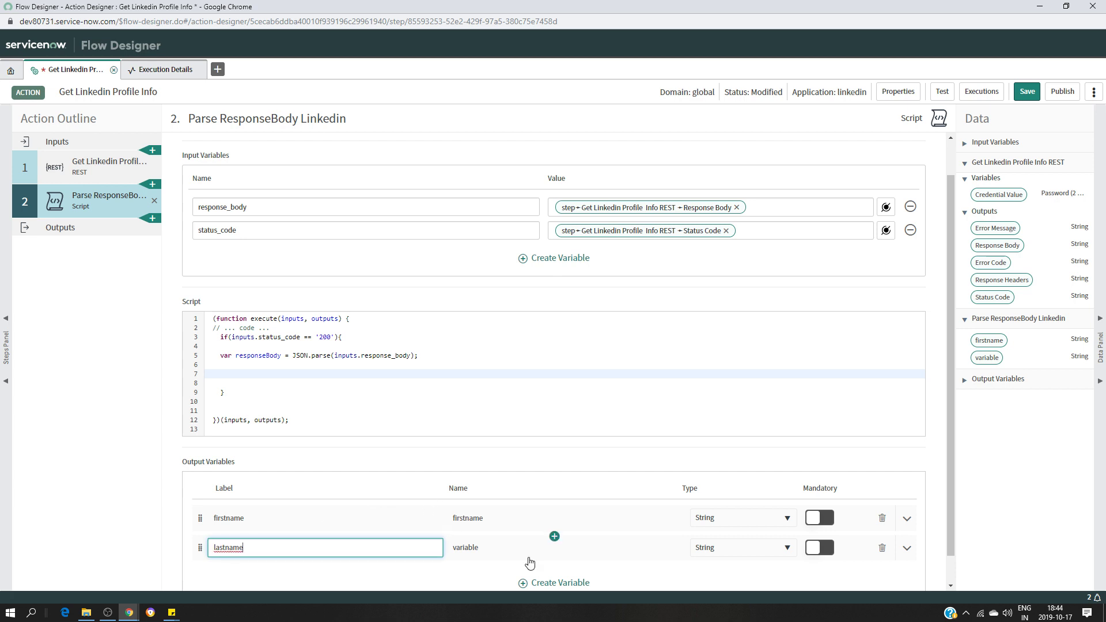
# Add an id output variable and begin typing outputs.firstname = response on line 7
pyautogui.click(558, 583)
pyautogui.press('BackSpace')
pyautogui.press('BackSpace')
pyautogui.press('BackSpace')
pyautogui.press('BackSpace')
pyautogui.press('BackSpace')
pyautogui.press('BackSpace')
pyautogui.write('if')
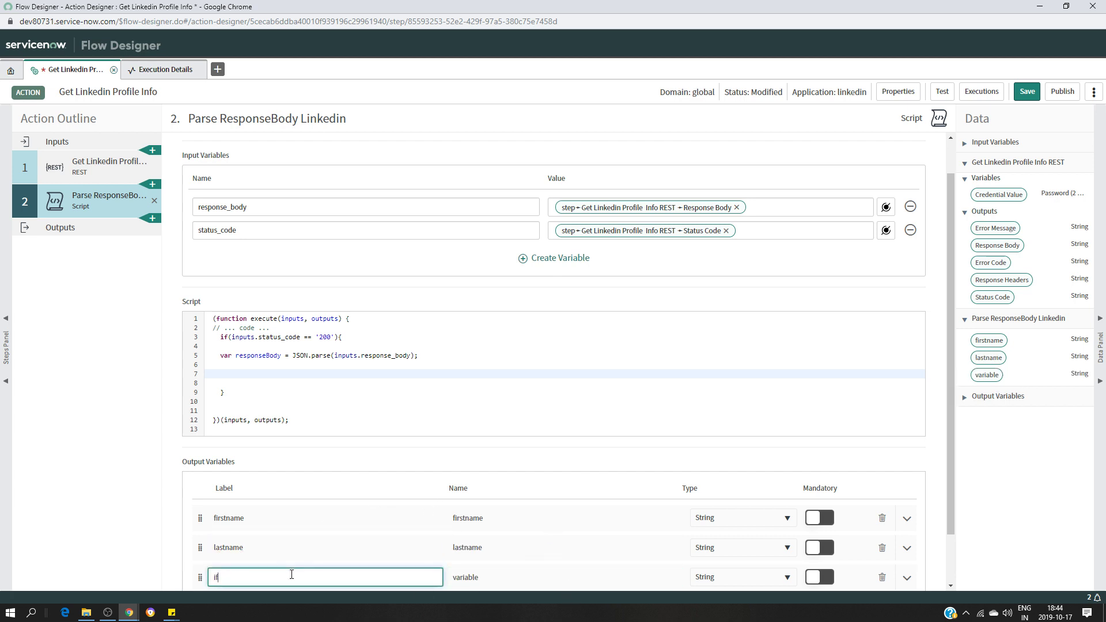
pyautogui.press('BackSpace')
pyautogui.write('d')
pyautogui.scroll(-1, 502, 420)
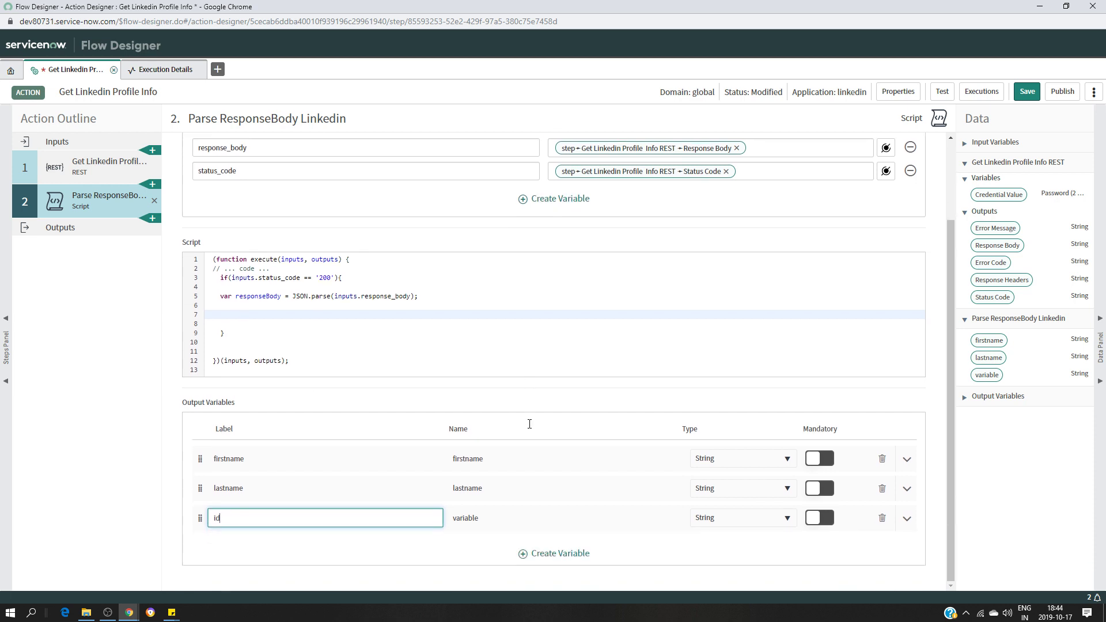
pyautogui.click(238, 308)
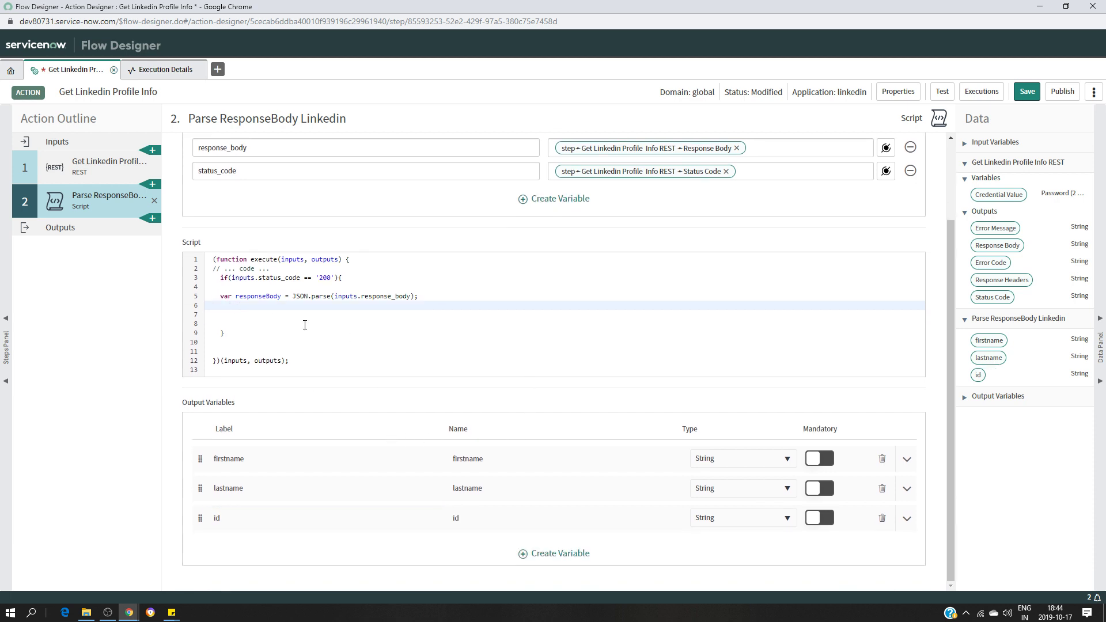
pyautogui.press('Down')
pyautogui.write('outputs.')
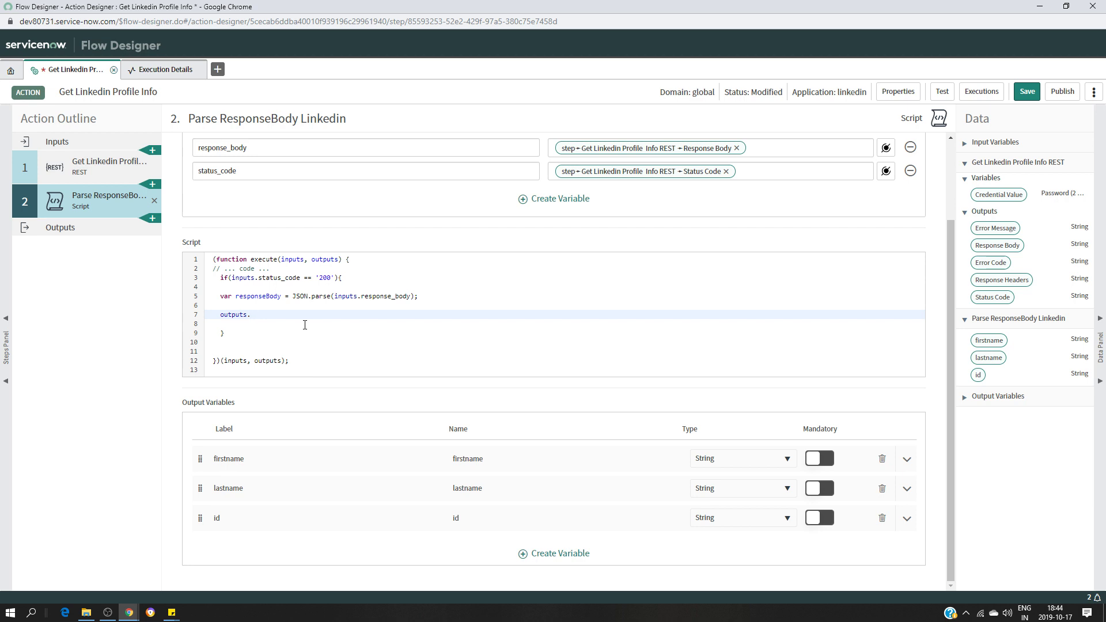
pyautogui.write('firstname = response')
# Complete outputs.firstname = responseBody.localizedFirstName; and start the next outputs line
pyautogui.write('Body.loca')
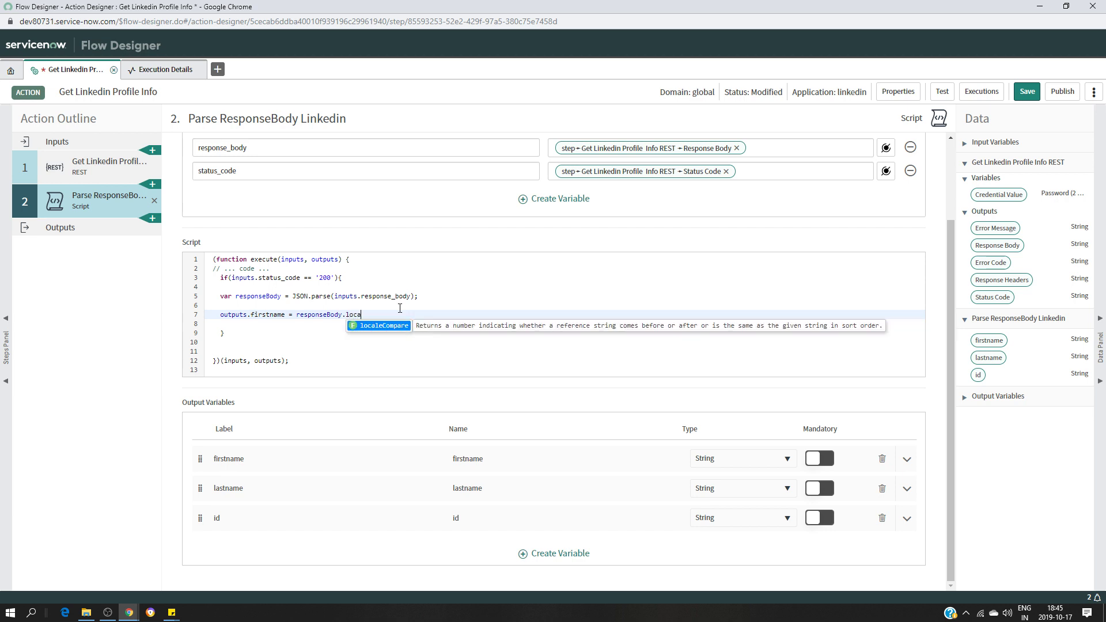
pyautogui.write('lized')
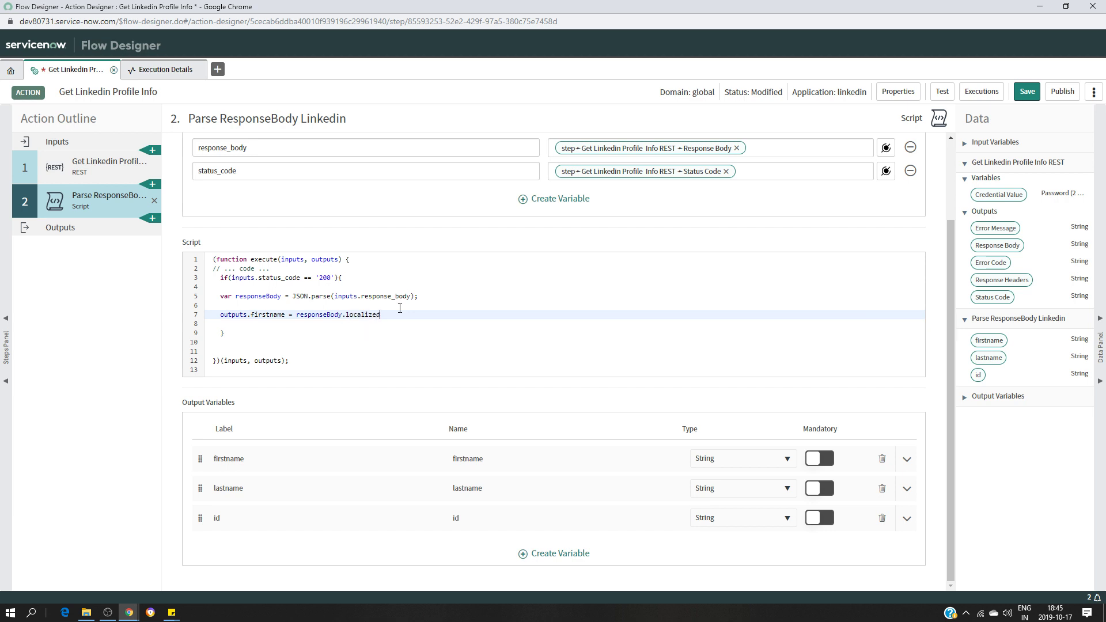
pyautogui.write('FirstName;')
pyautogui.press('Return')
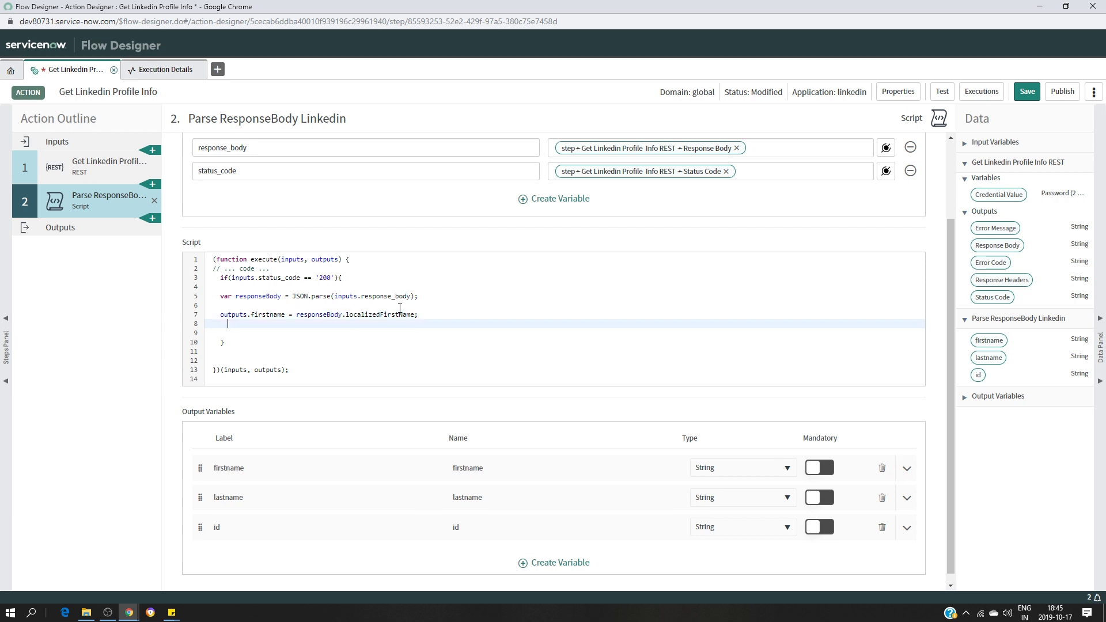
pyautogui.write('outputs')
# Check the JSON response body in the test run, then return to the action
pyautogui.click(162, 69)
pyautogui.scroll(-3, 749, 421)
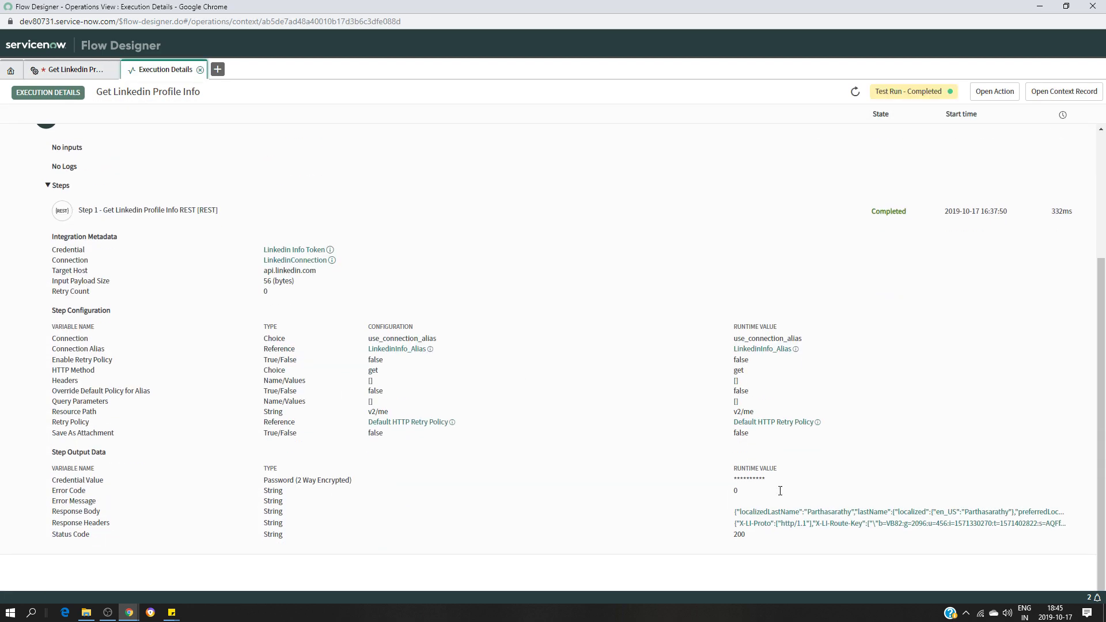
pyautogui.click(937, 512)
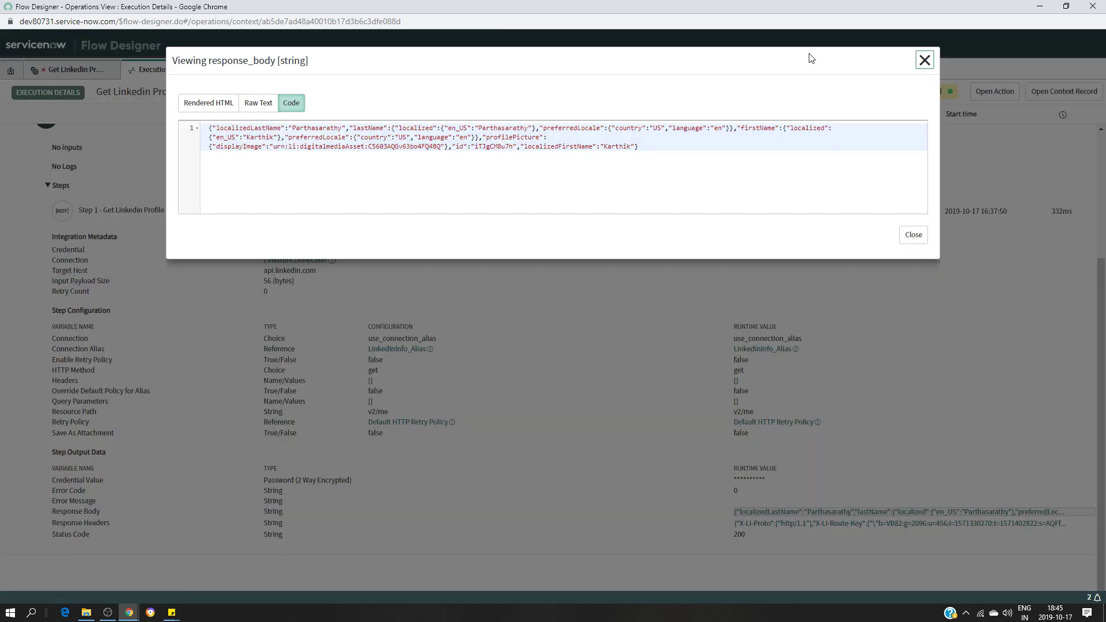
pyautogui.click(924, 60)
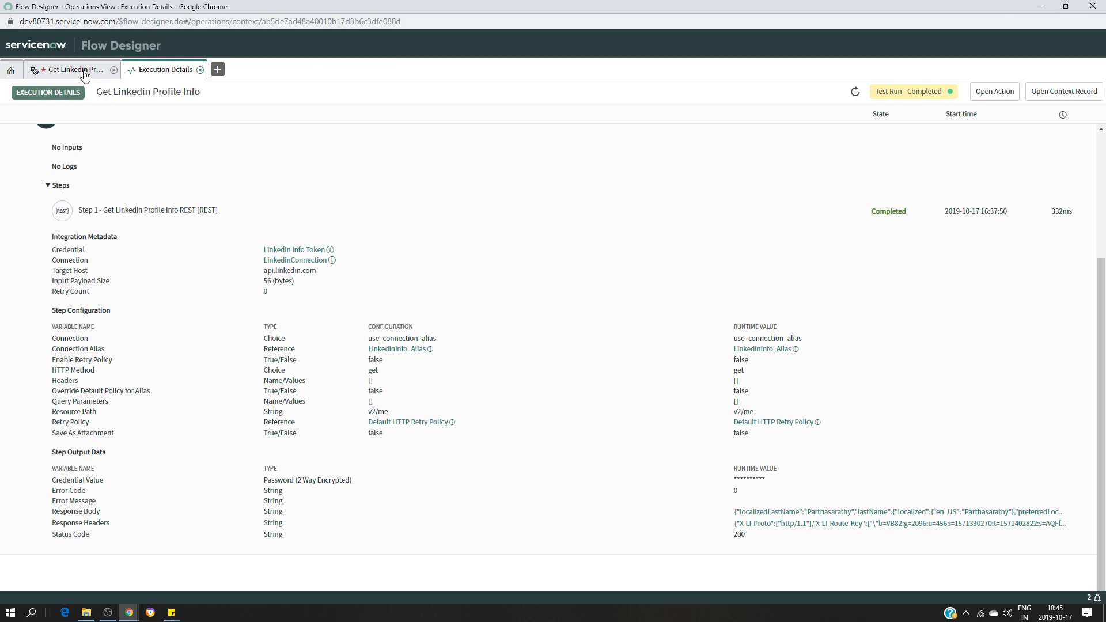
pyautogui.click(84, 71)
# Add outputs.lastname = responseBody.localizedLastName; on script line 8
pyautogui.click(261, 424)
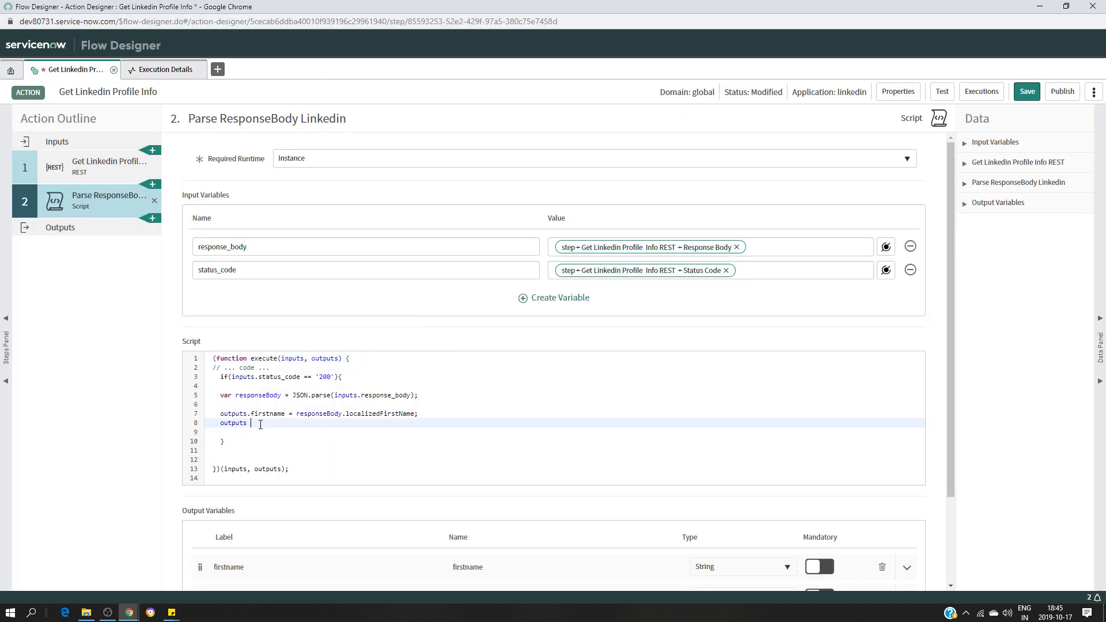
pyautogui.write('.firstname')
pyautogui.press('BackSpace')
pyautogui.press('BackSpace')
pyautogui.press('BackSpace')
pyautogui.press('BackSpace')
pyautogui.press('BackSpace')
pyautogui.press('BackSpace')
pyautogui.press('BackSpace')
pyautogui.press('BackSpace')
pyautogui.press('BackSpace')
pyautogui.write('lastNm')
pyautogui.press('BackSpace')
pyautogui.press('BackSpace')
pyautogui.write('name = responseBody')
pyautogui.write('.localizedFirstName')
pyautogui.press('BackSpace')
pyautogui.press('BackSpace')
pyautogui.press('BackSpace')
pyautogui.press('BackSpace')
pyautogui.press('BackSpace')
pyautogui.press('BackSpace')
pyautogui.press('BackSpace')
pyautogui.press('BackSpace')
pyautogui.write('LastName;')
pyautogui.press('Return')
# Add outputs.id = responseBody.id; and review the finished script
pyautogui.write('outputs.')
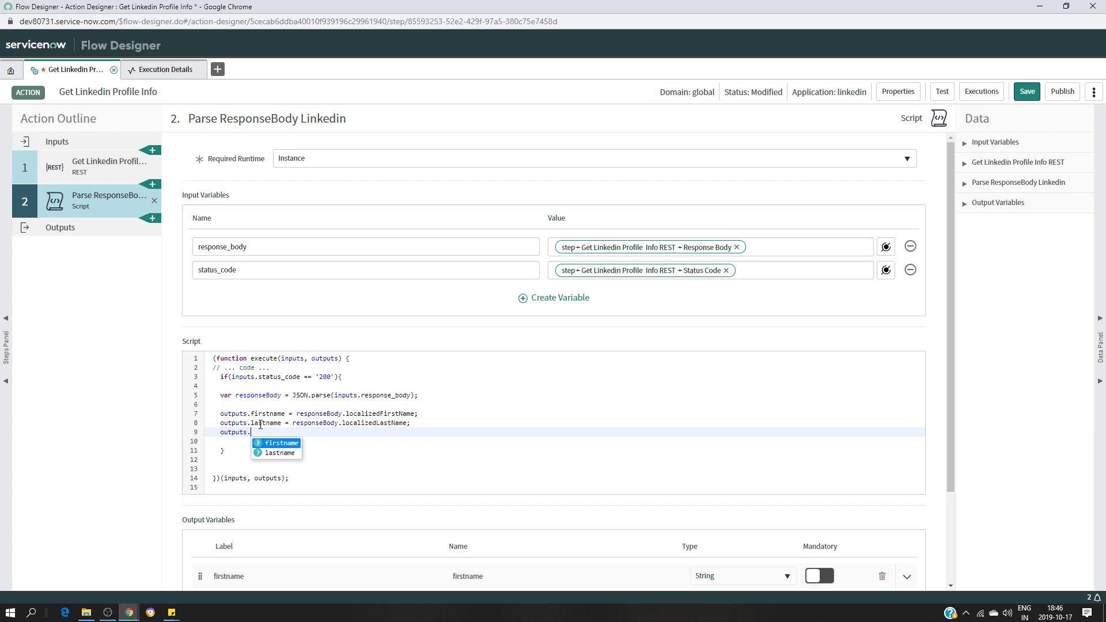
pyautogui.write('id = responseBod')
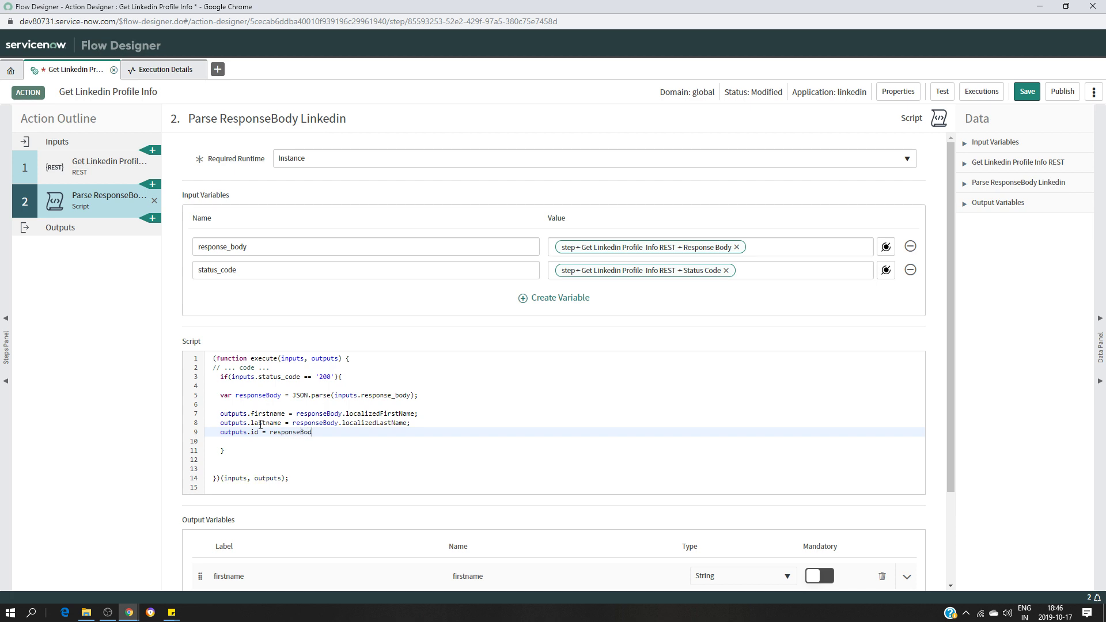
pyautogui.write('y.is')
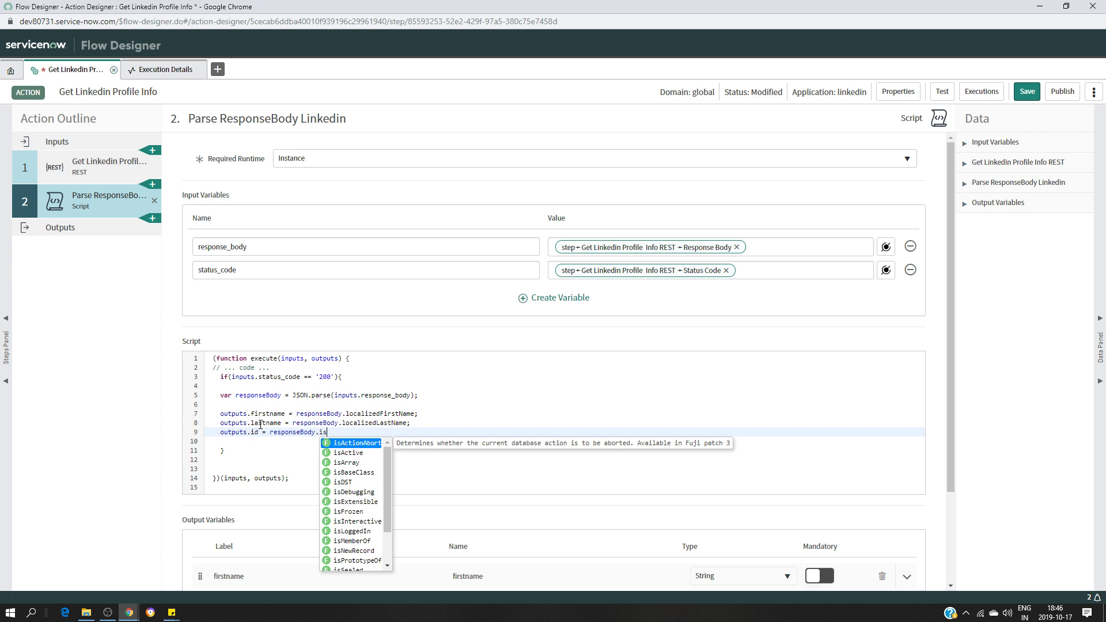
pyautogui.press('BackSpace')
pyautogui.write('d;')
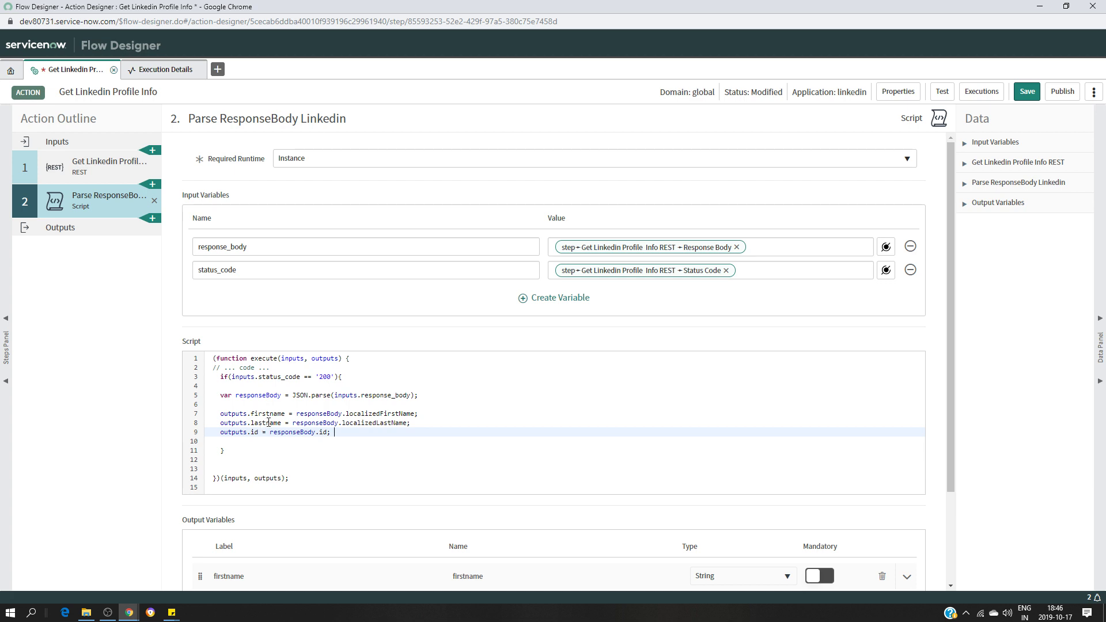
pyautogui.scroll(-2, 484, 404)
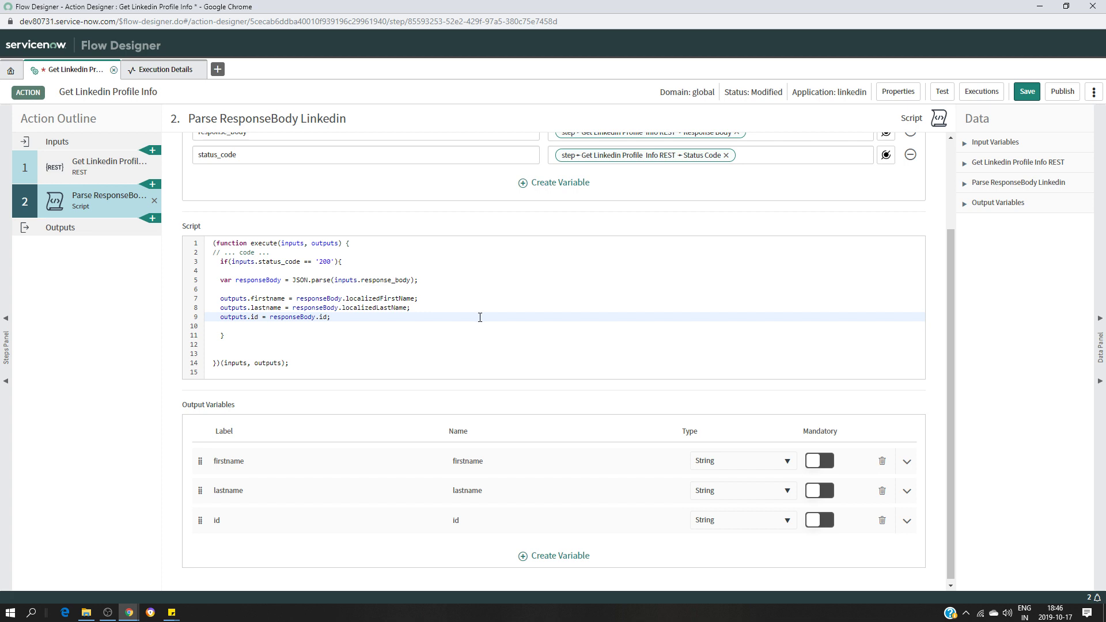
pyautogui.scroll(2, 467, 349)
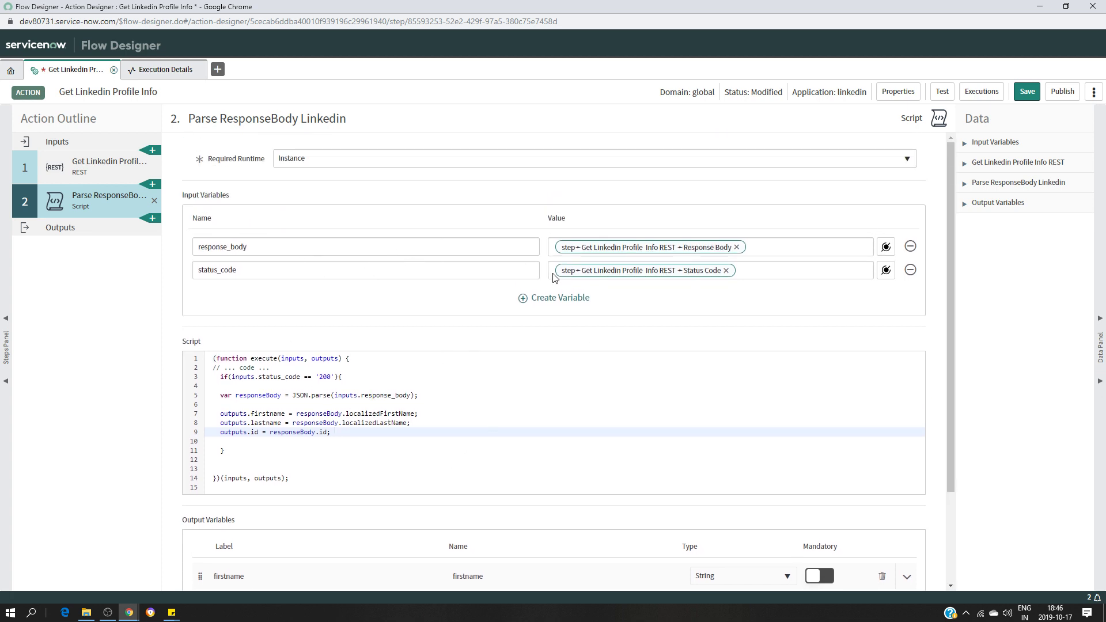
pyautogui.scroll(-2, 546, 461)
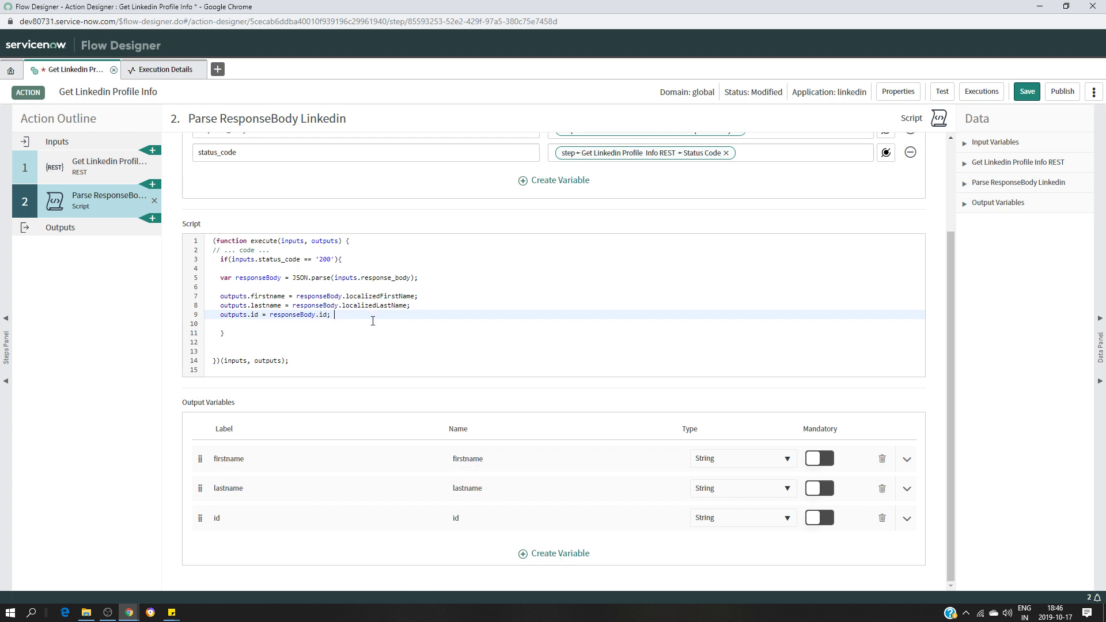
pyautogui.scroll(2, 459, 362)
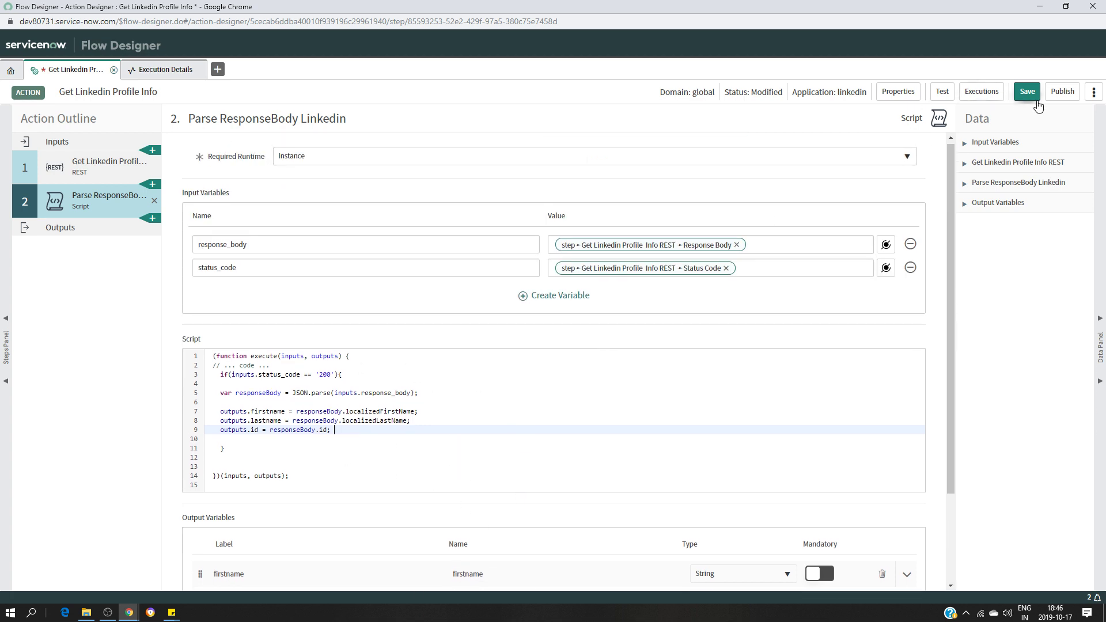
# Save the Get Linkedin Profile Info action, returning it to Draft status
pyautogui.click(1029, 99)
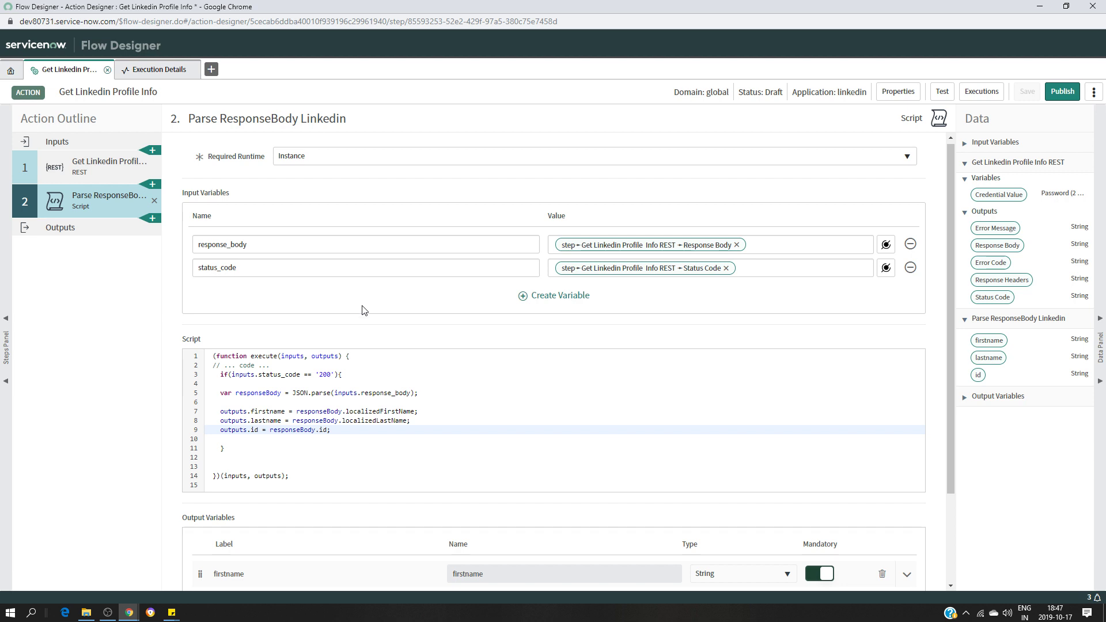
pyautogui.scroll(-2, 636, 364)
# Run another test of Get Linkedin Profile Info and open the completed run's details
pyautogui.scroll(2, 673, 359)
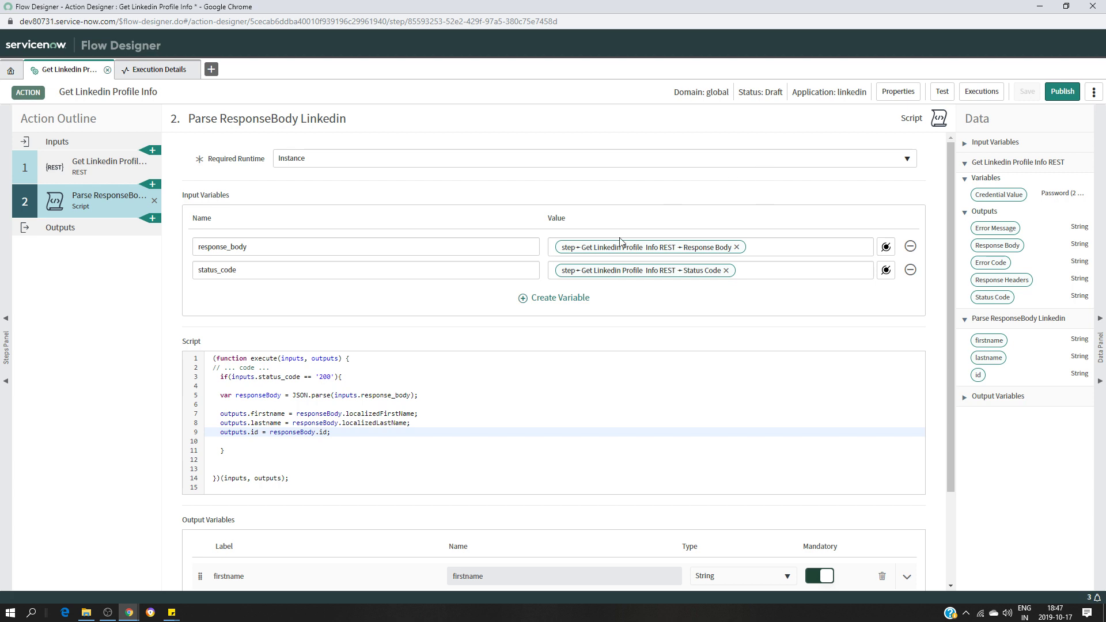
pyautogui.scroll(-2, 684, 249)
pyautogui.scroll(2, 507, 253)
pyautogui.click(942, 93)
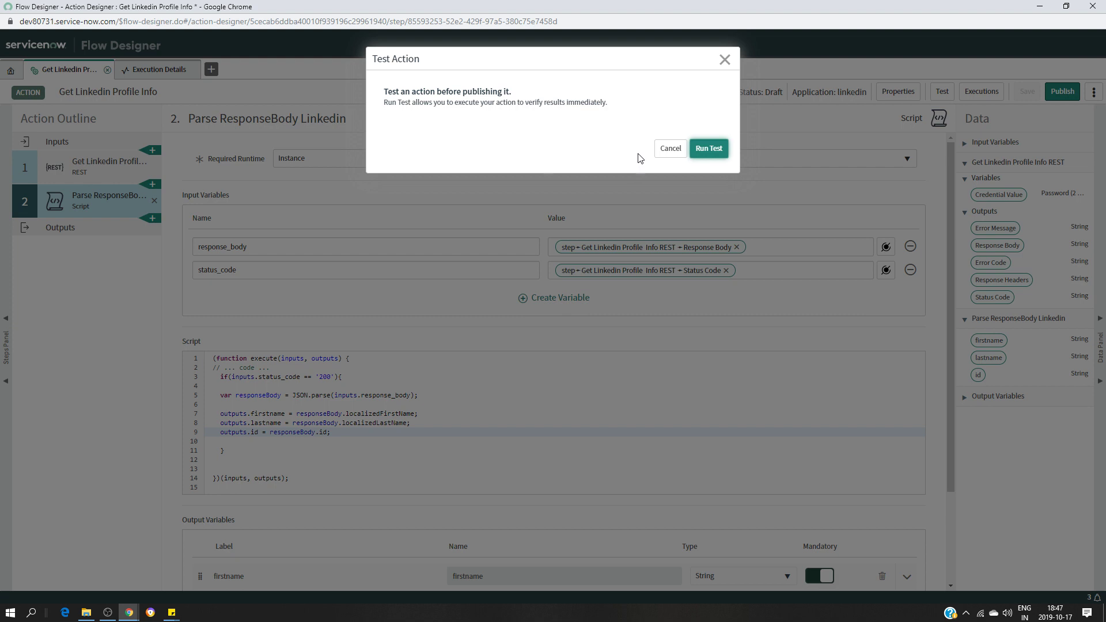
pyautogui.click(704, 149)
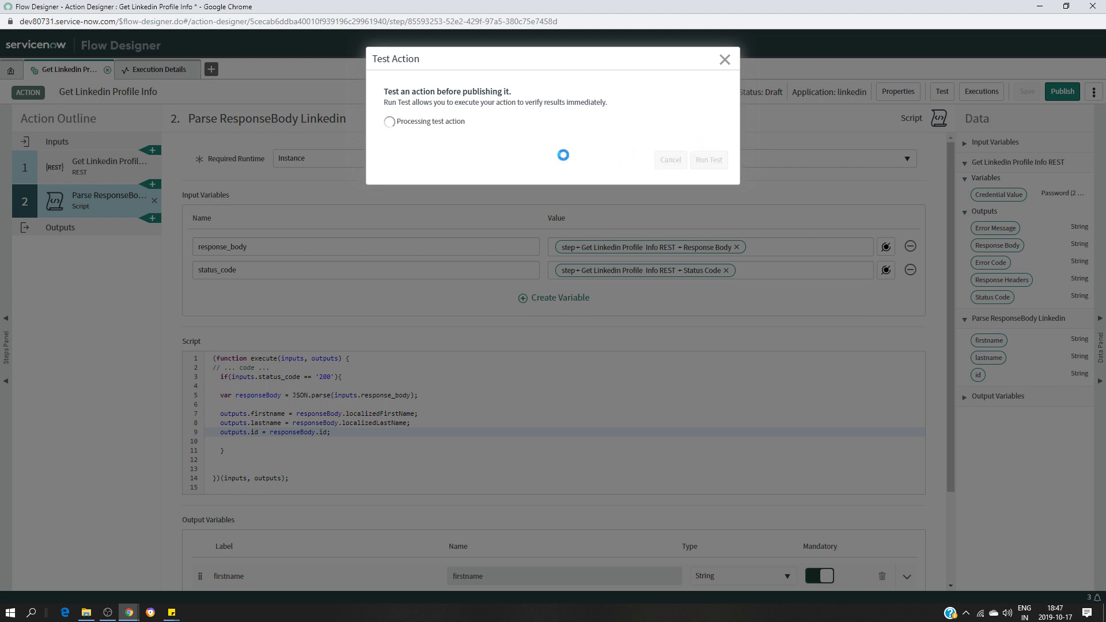
pyautogui.click(455, 122)
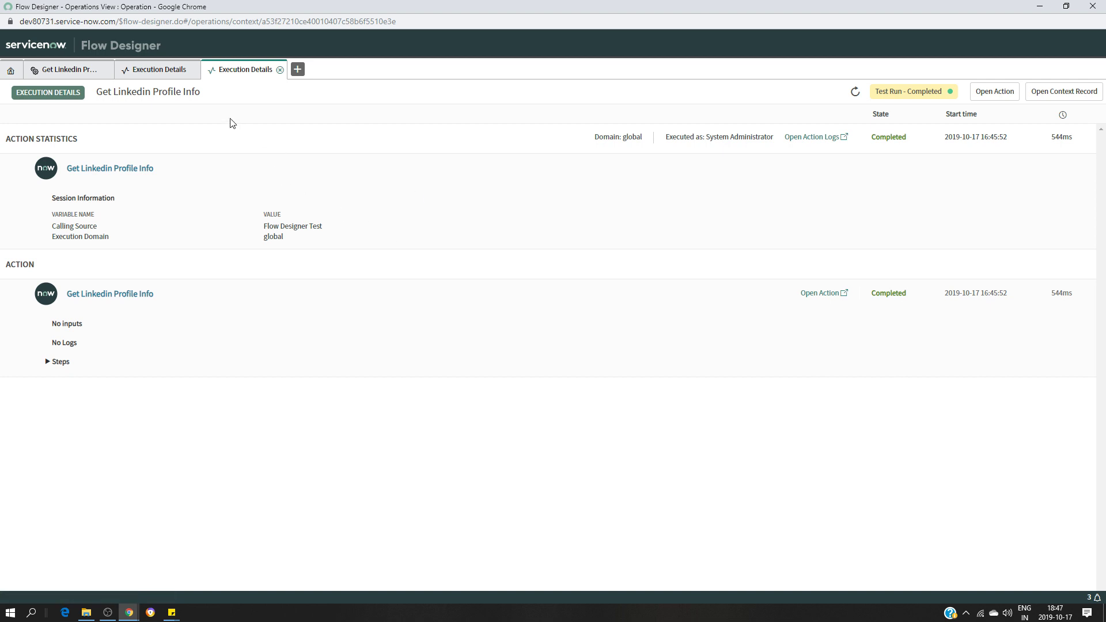
# Close the duplicate Execution Details, check Step 2's firstname, id and lastname outputs, then dismiss the Test Action dialog
pyautogui.click(194, 69)
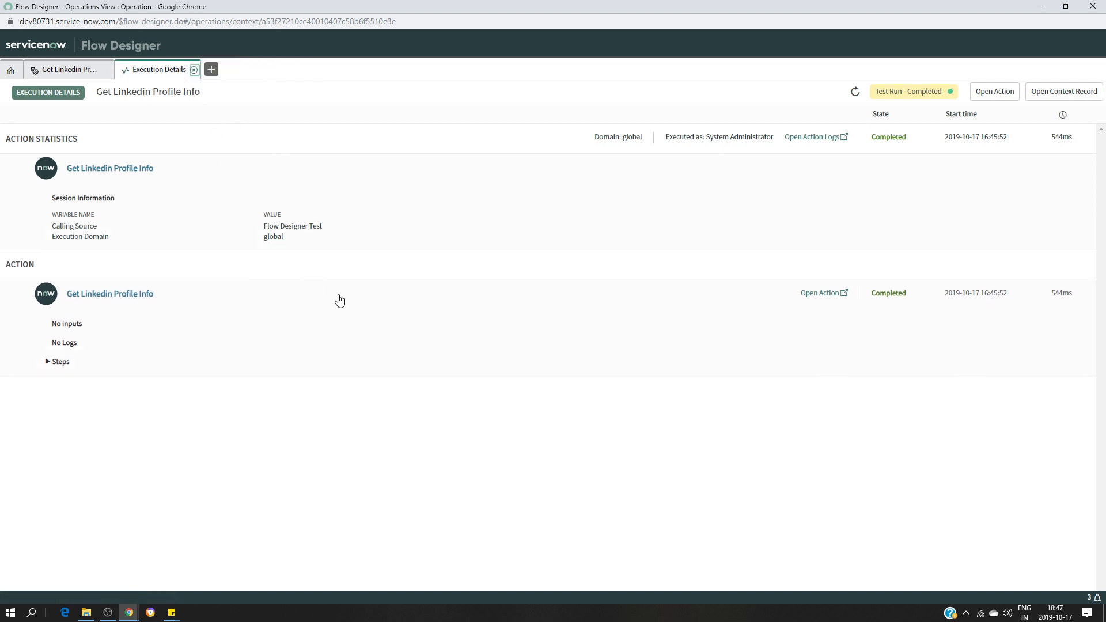
pyautogui.click(49, 362)
pyautogui.scroll(-7, 502, 295)
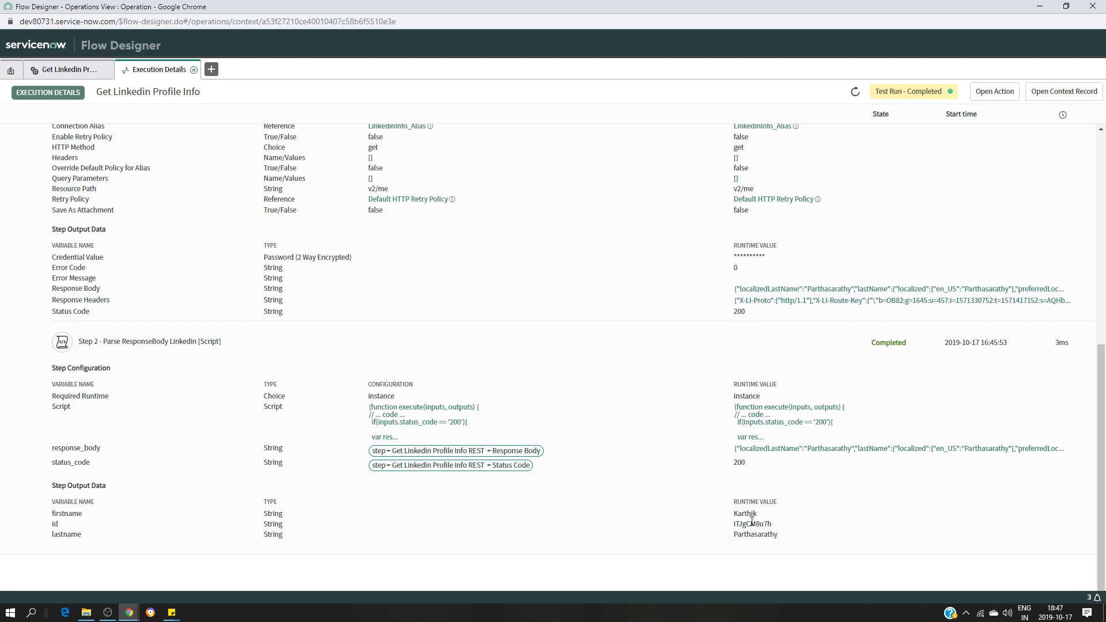
pyautogui.scroll(2, 573, 383)
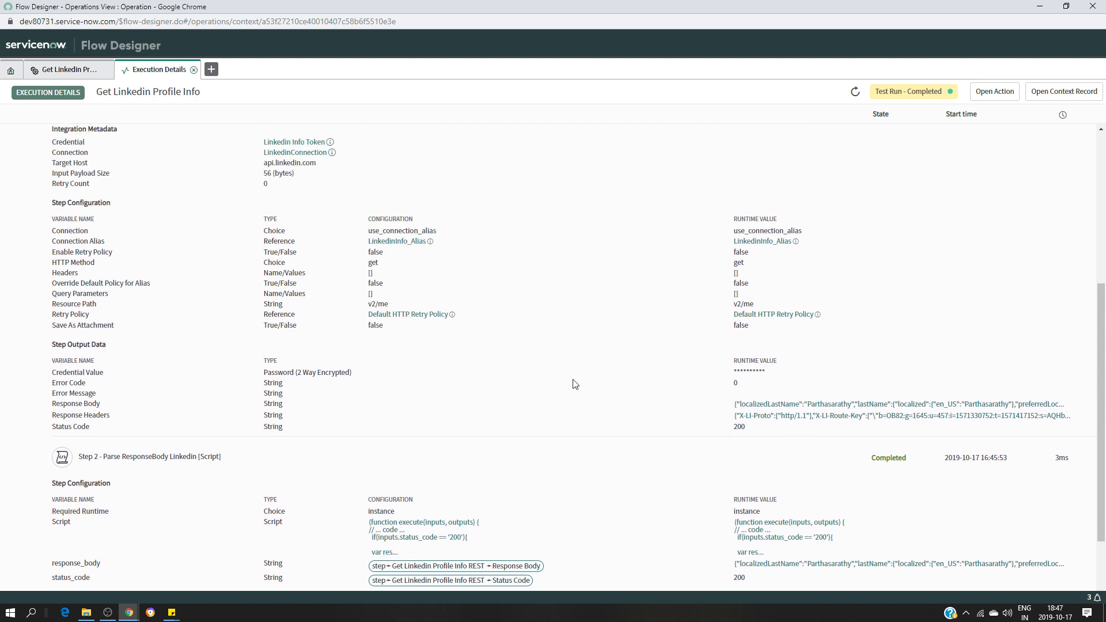
pyautogui.click(72, 69)
pyautogui.click(724, 60)
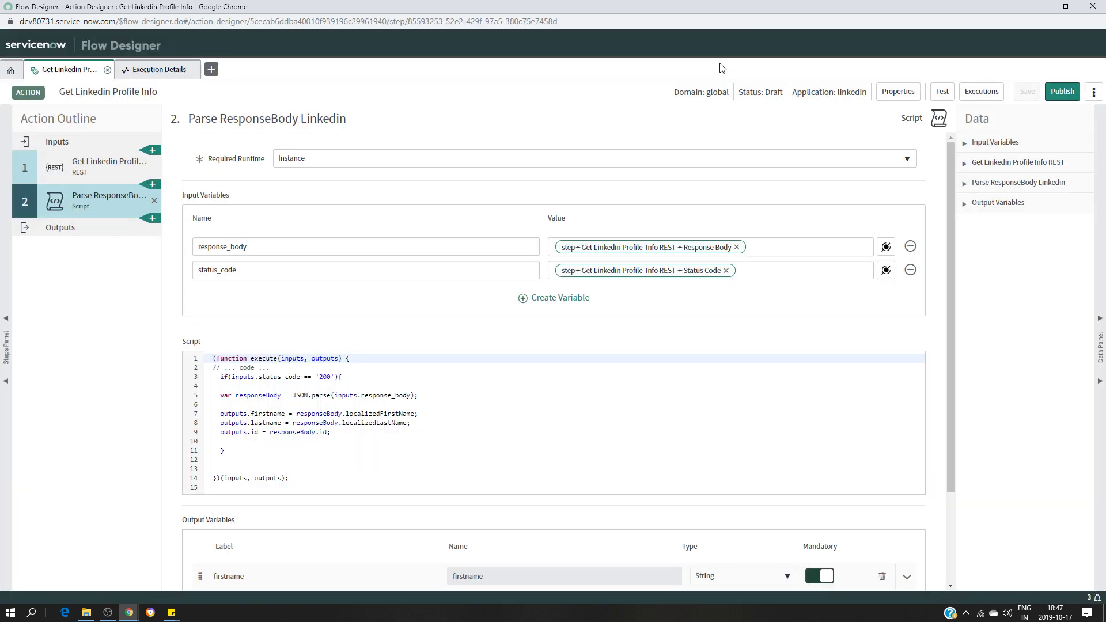
# Open the Select Step to add list from the + below step 2 in the Action Outline
pyautogui.scroll(-2, 384, 424)
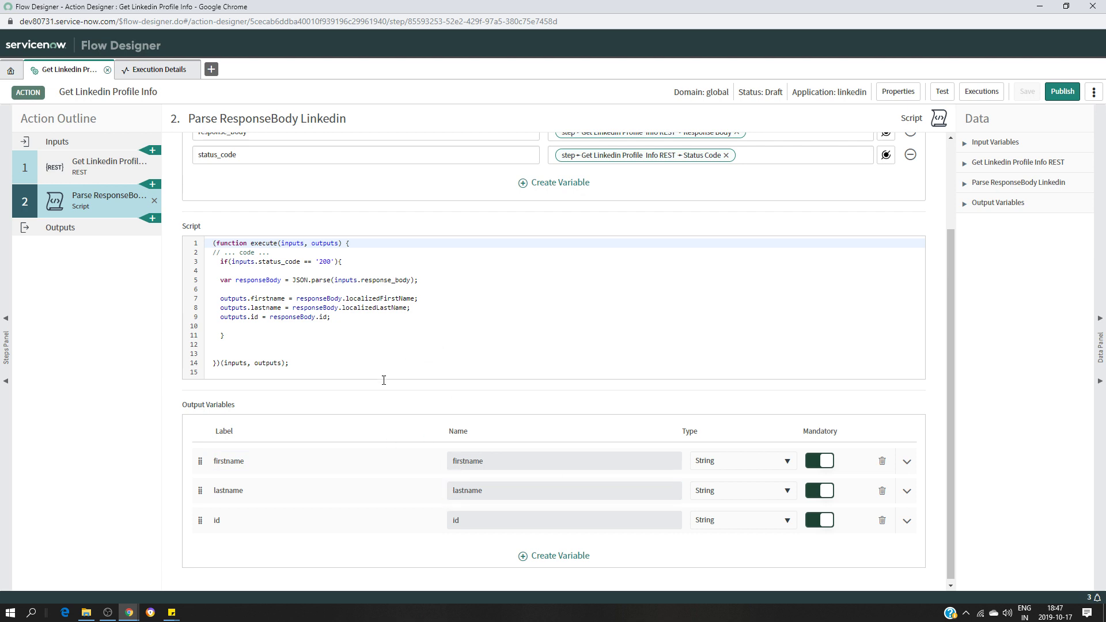
pyautogui.click(297, 492)
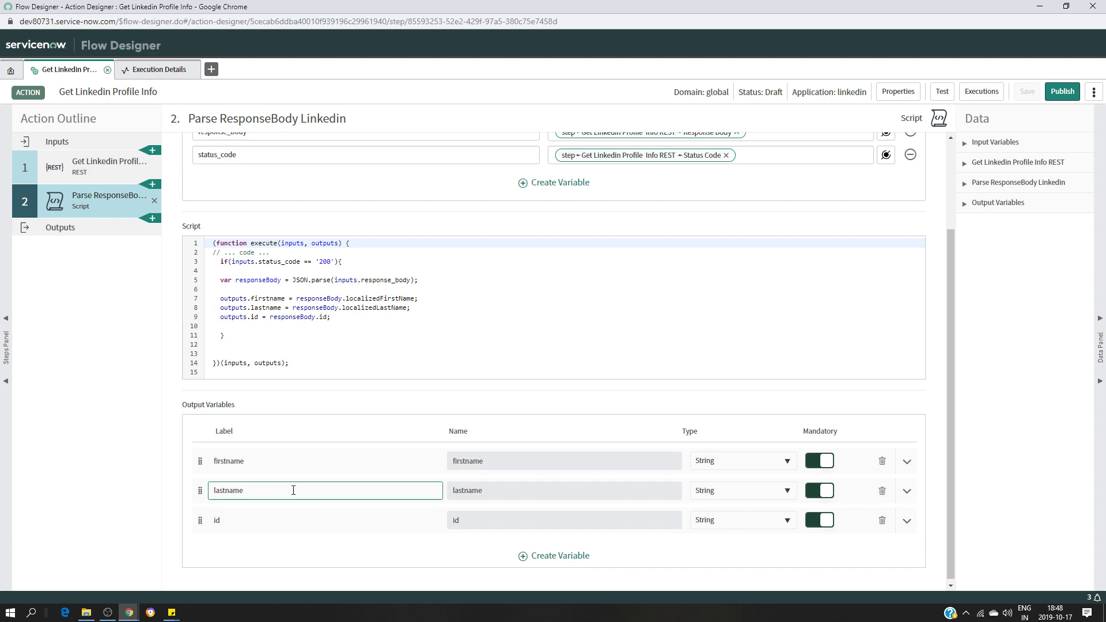
pyautogui.click(152, 217)
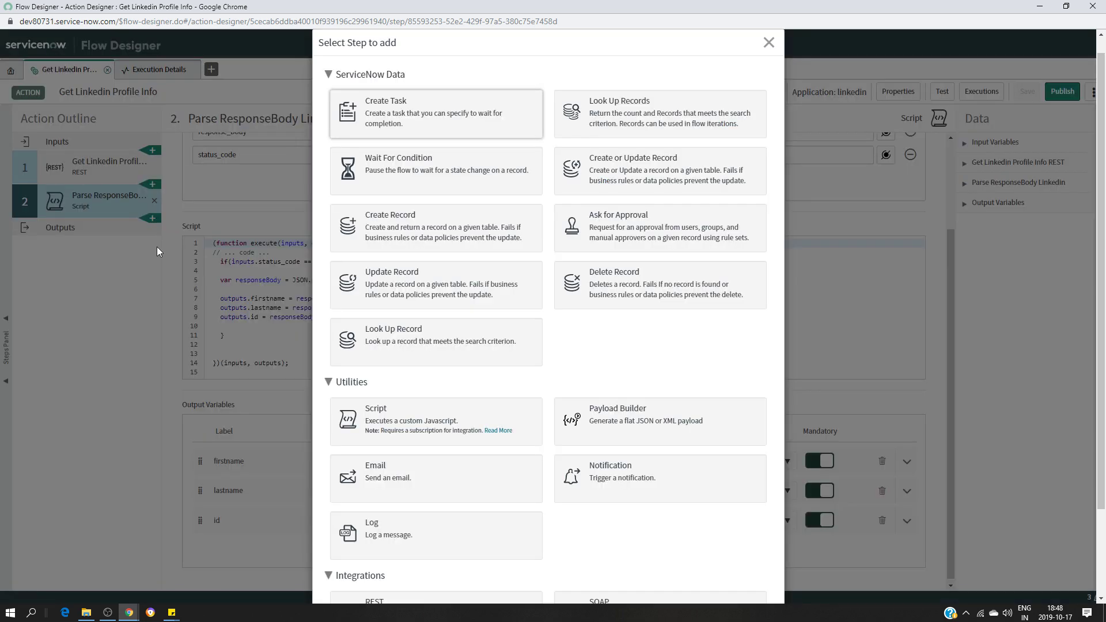
# Add a Create Record step targeting the Linkedin User table
pyautogui.click(405, 233)
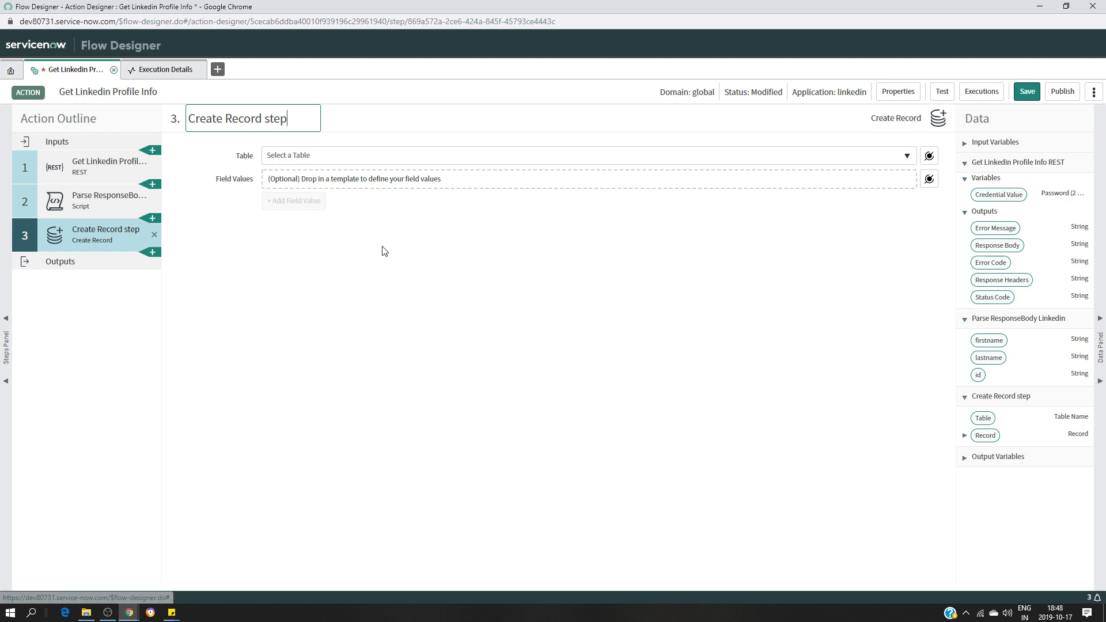
pyautogui.click(320, 161)
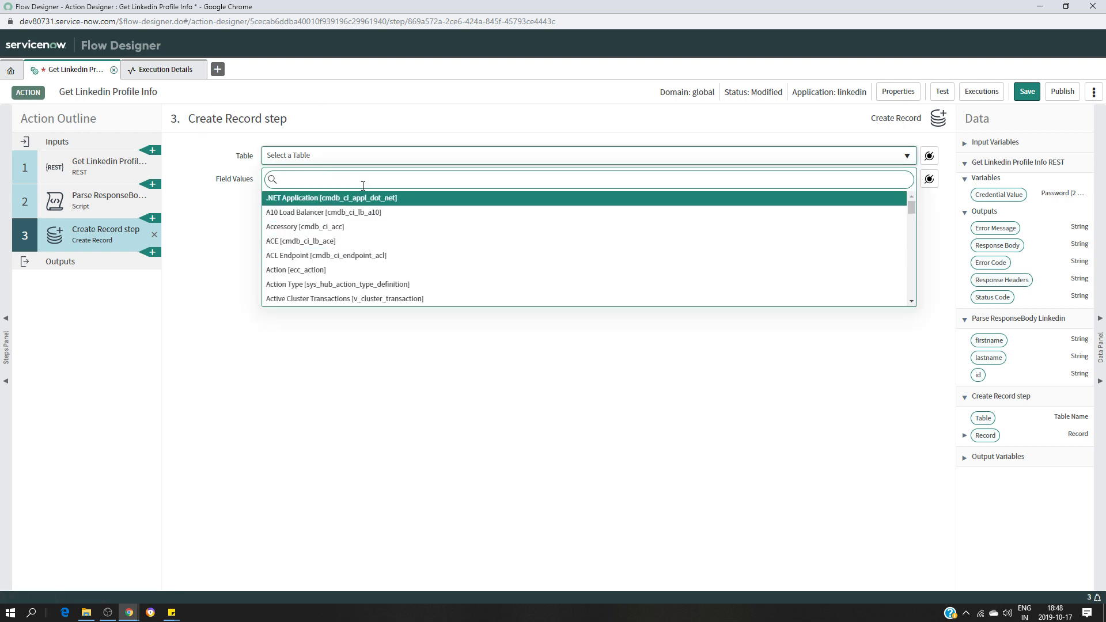
pyautogui.write('linkedin')
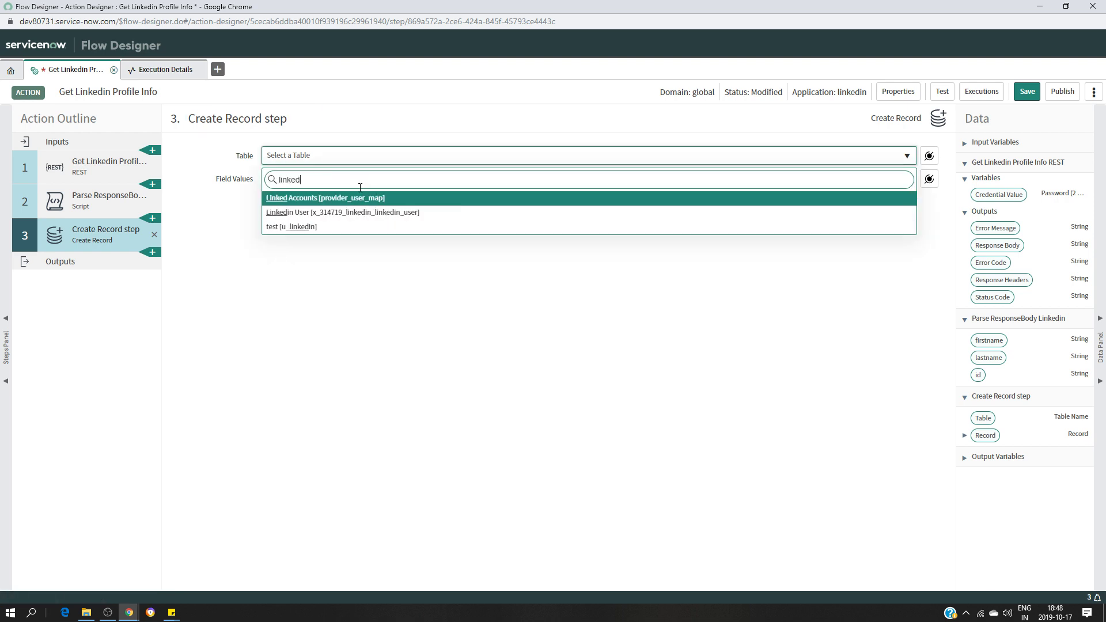
pyautogui.click(333, 212)
# Add three field value rows for Firstname, Lastname and Profile ID
pyautogui.click(300, 201)
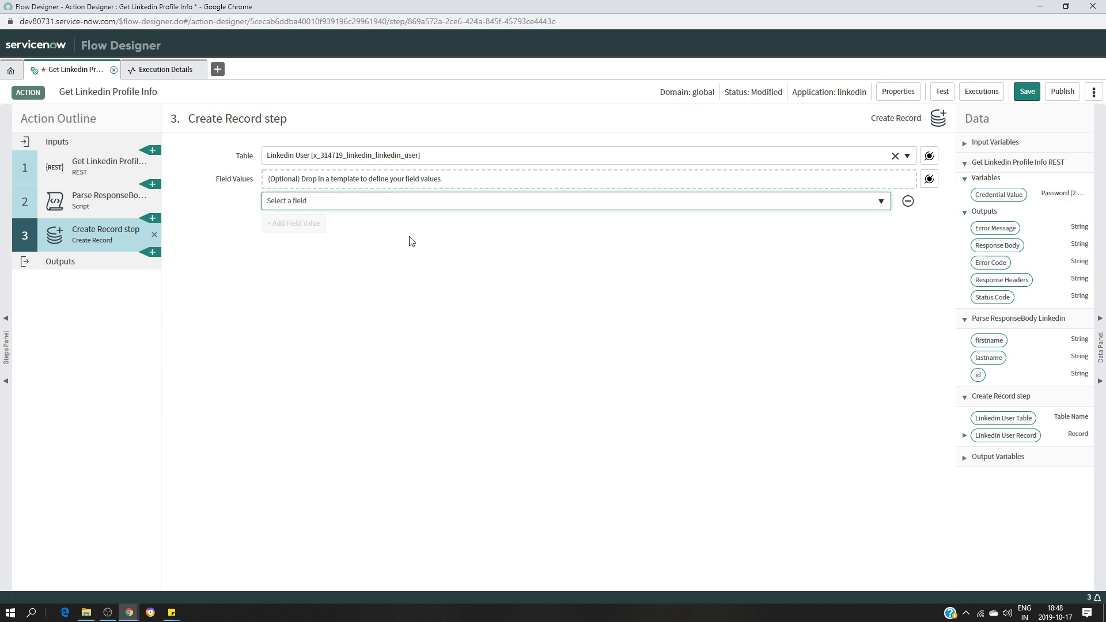
pyautogui.click(358, 207)
pyautogui.click(312, 273)
pyautogui.click(297, 223)
pyautogui.click(374, 225)
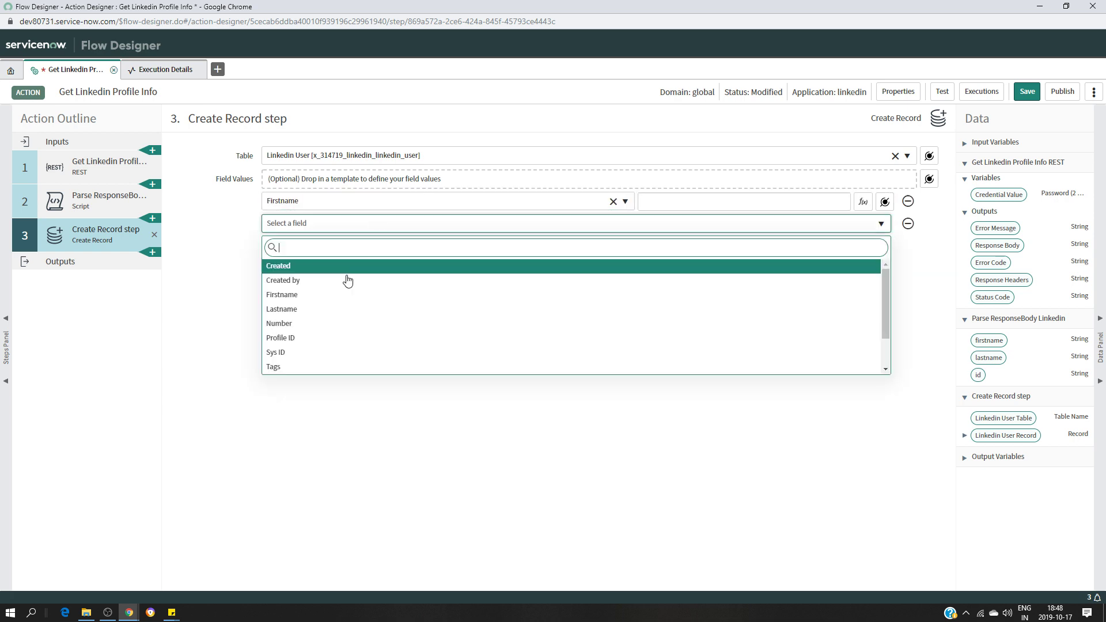
pyautogui.click(331, 309)
pyautogui.click(296, 245)
pyautogui.click(369, 247)
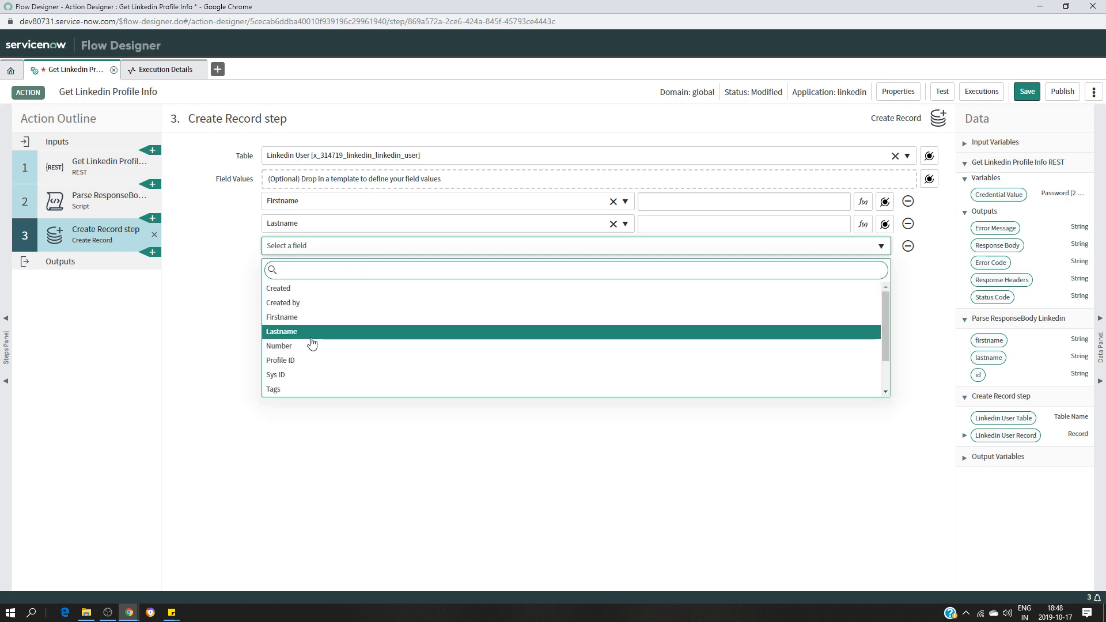
pyautogui.click(310, 360)
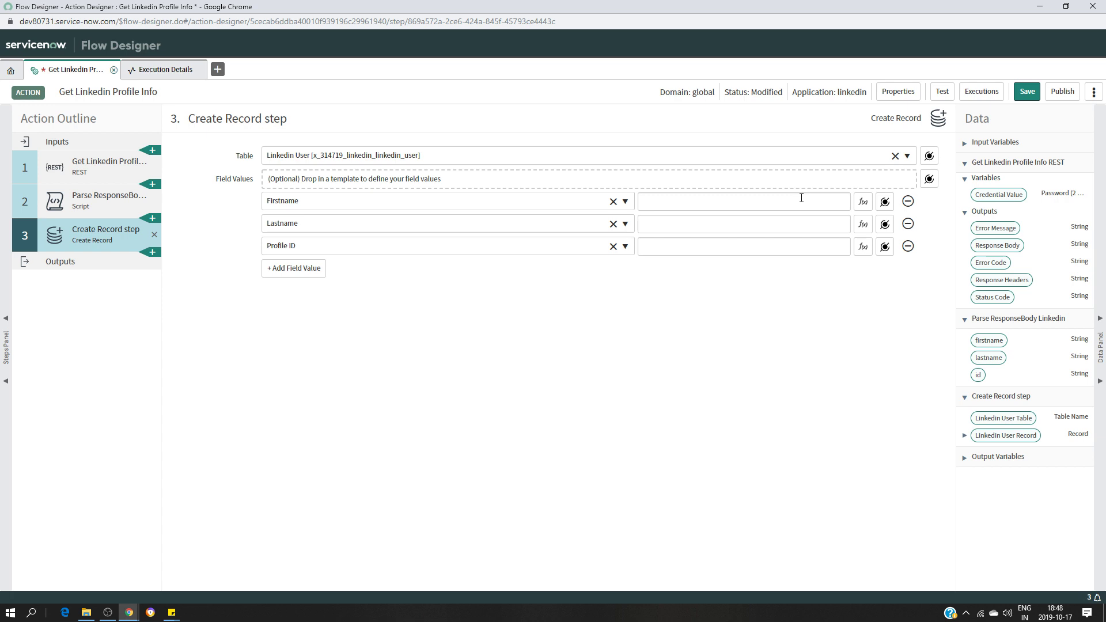
# Map the parsed firstname, lastname and id pills into the Firstname, Lastname and Profile ID values
pyautogui.moveTo(960, 340); pyautogui.dragTo(689, 202)
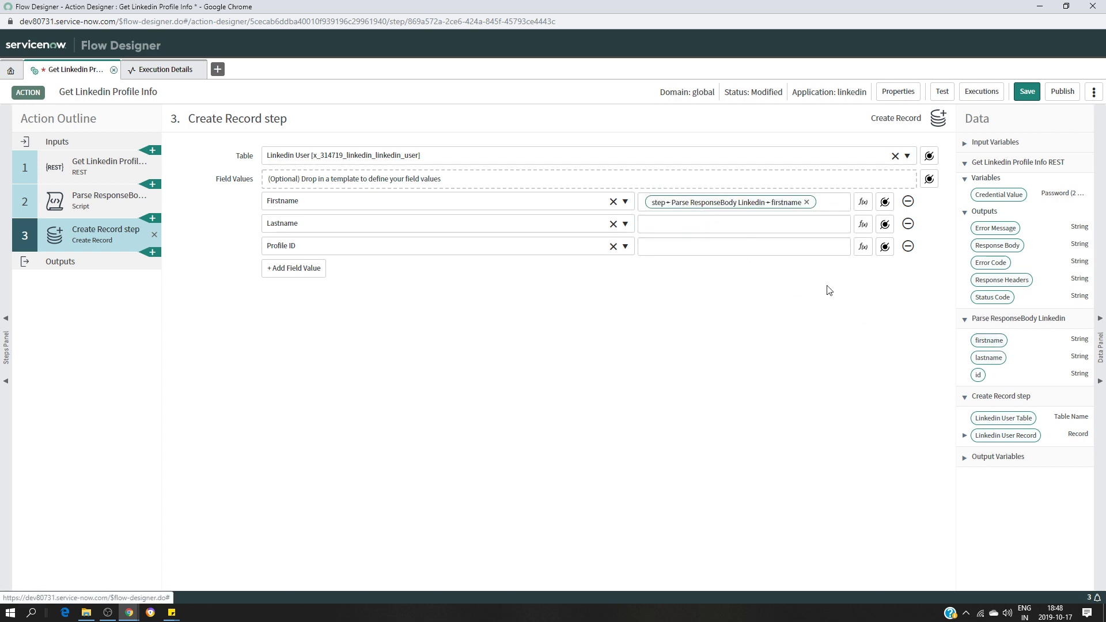
pyautogui.moveTo(987, 362); pyautogui.dragTo(698, 225)
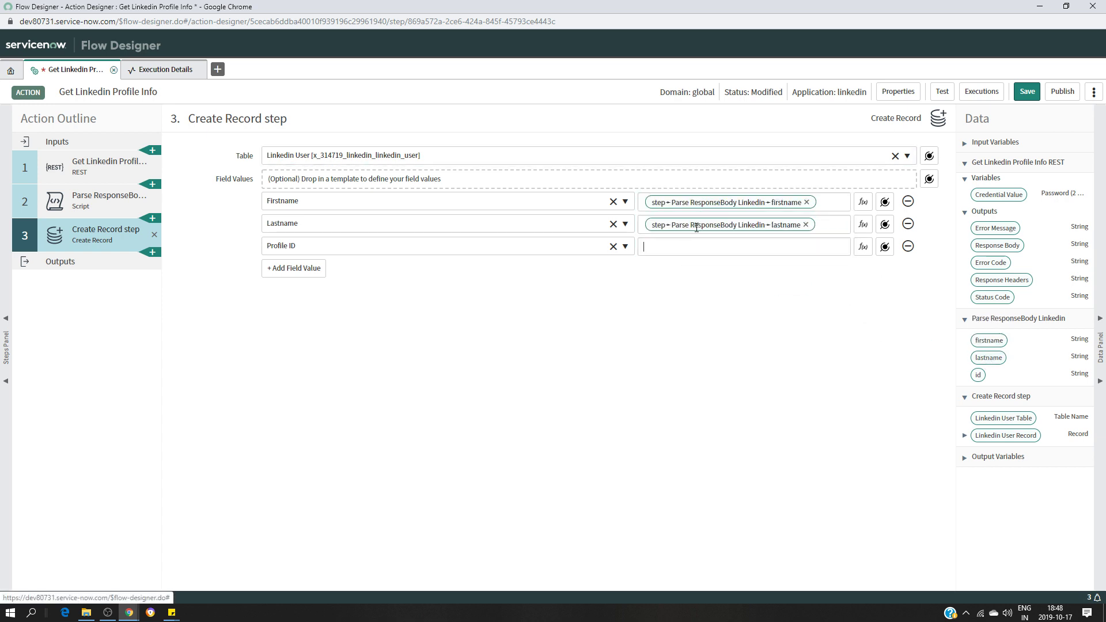
pyautogui.moveTo(978, 374); pyautogui.dragTo(691, 248)
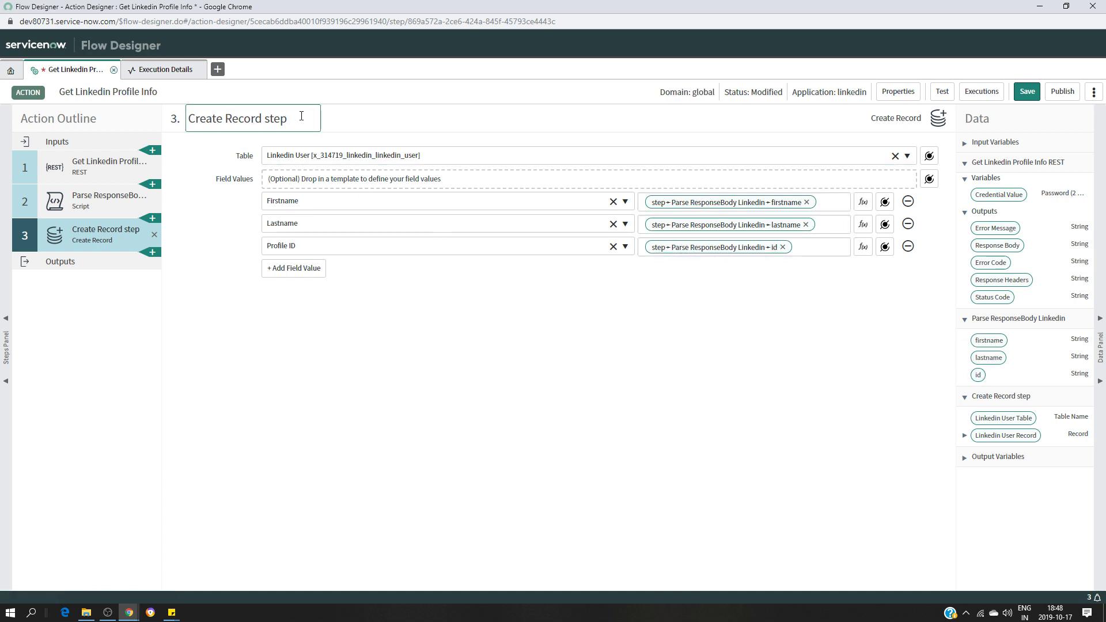
# Retitle step 3 'Create Record in Linkedin User Table', save the action, and switch to the Studio window
pyautogui.press('BackSpace')
pyautogui.press('BackSpace')
pyautogui.press('BackSpace')
pyautogui.press('BackSpace')
pyautogui.write('in Linkedin U')
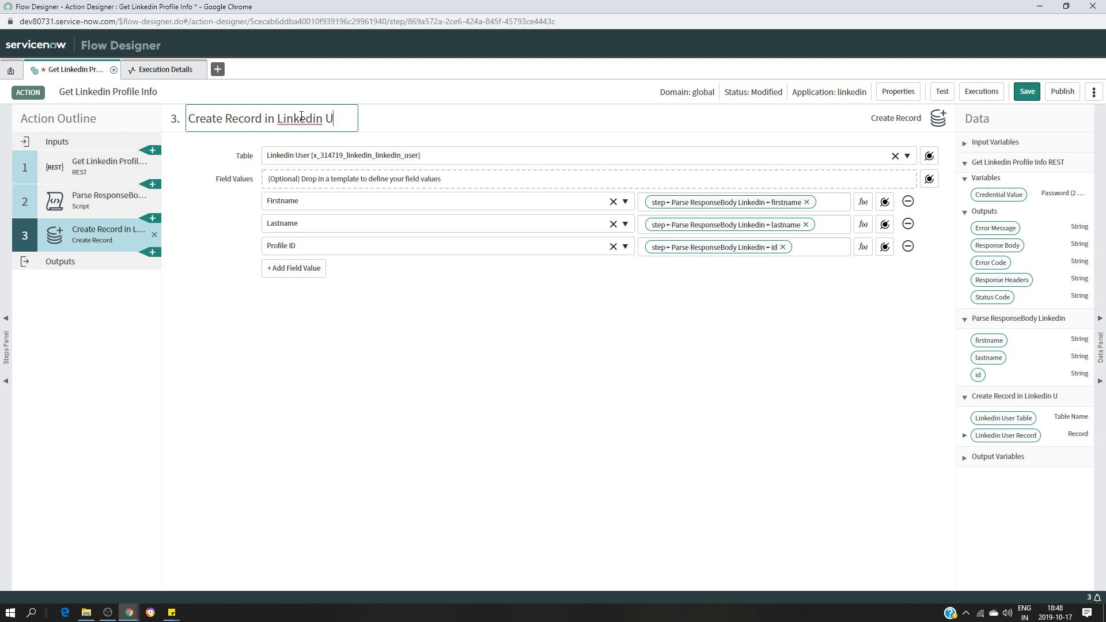
pyautogui.write('ser Table')
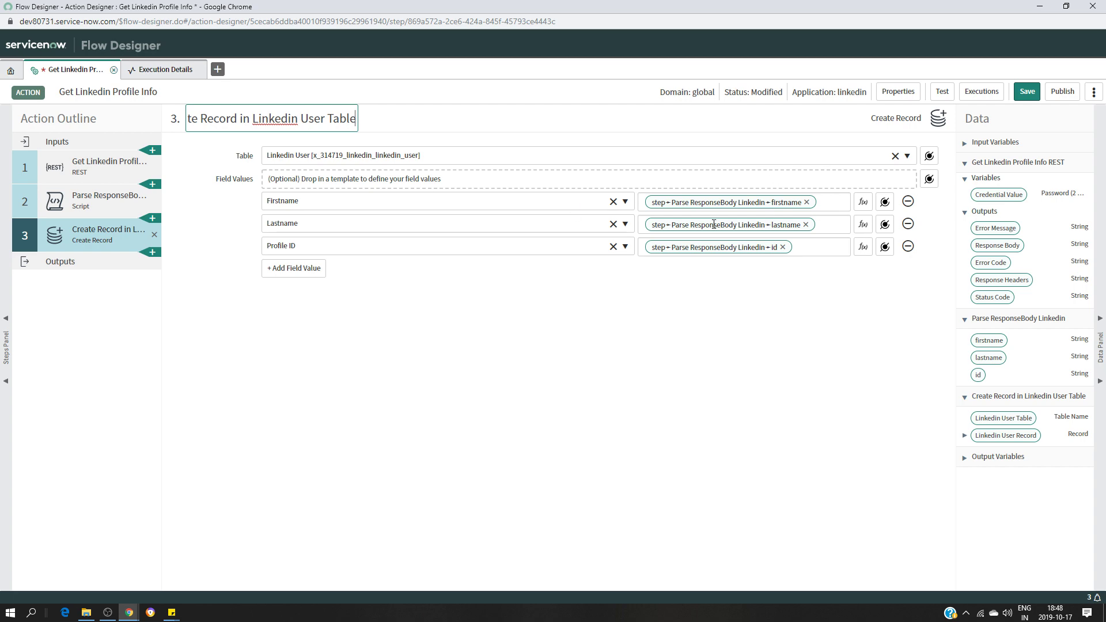
pyautogui.click(1027, 91)
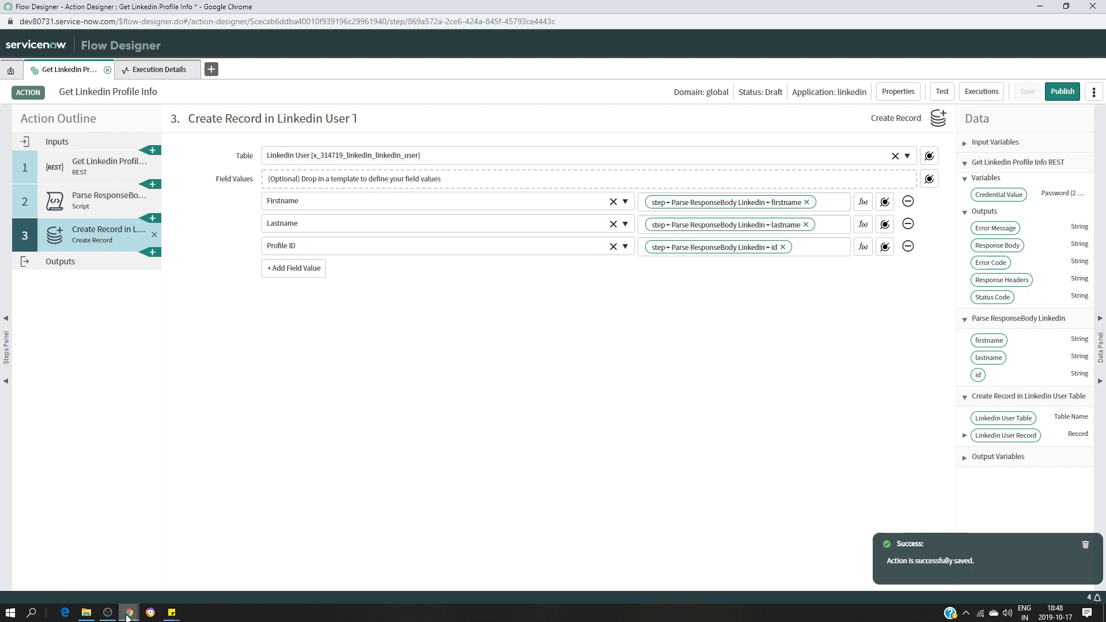
pyautogui.click(131, 613)
pyautogui.click(79, 585)
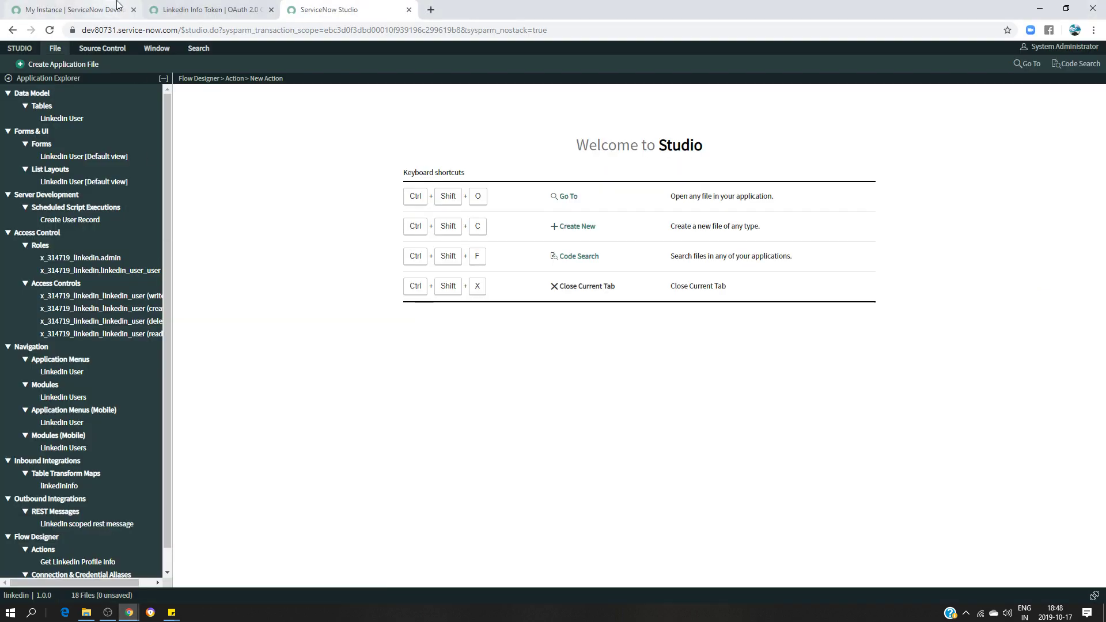
# Open the Linkedin Users list to confirm it is empty, then go back to the Flow Designer window
pyautogui.click(215, 8)
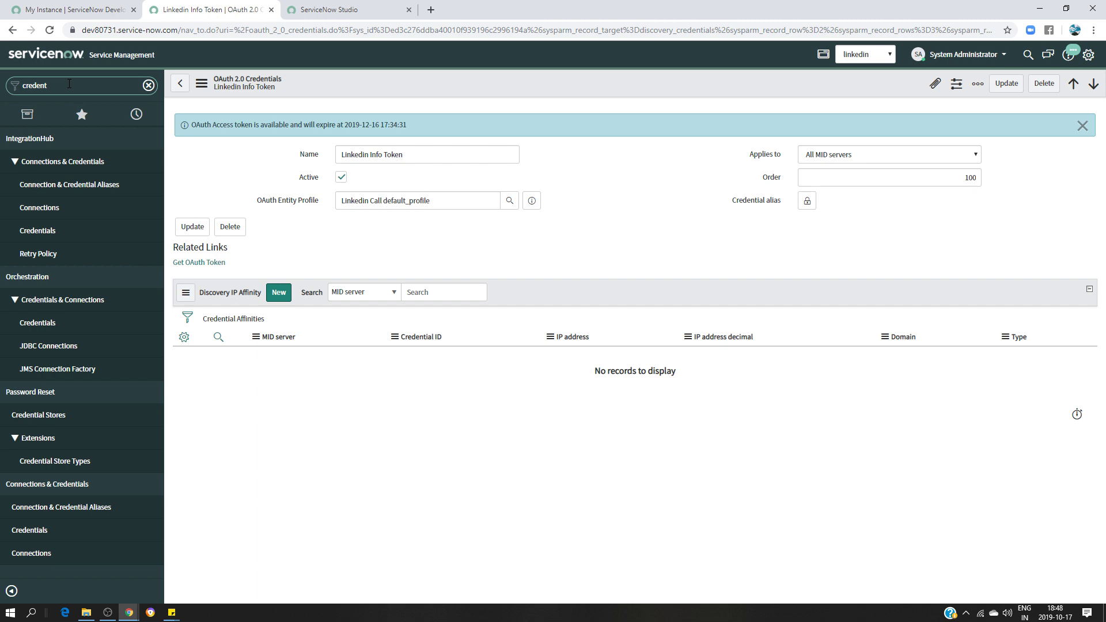
pyautogui.press('BackSpace')
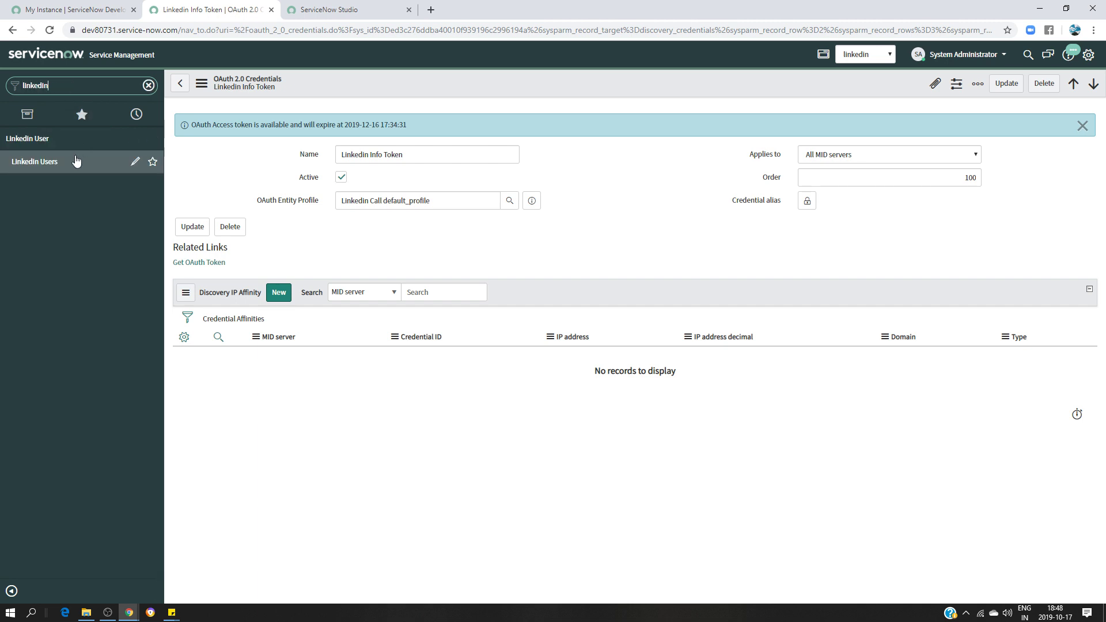
pyautogui.click(74, 162)
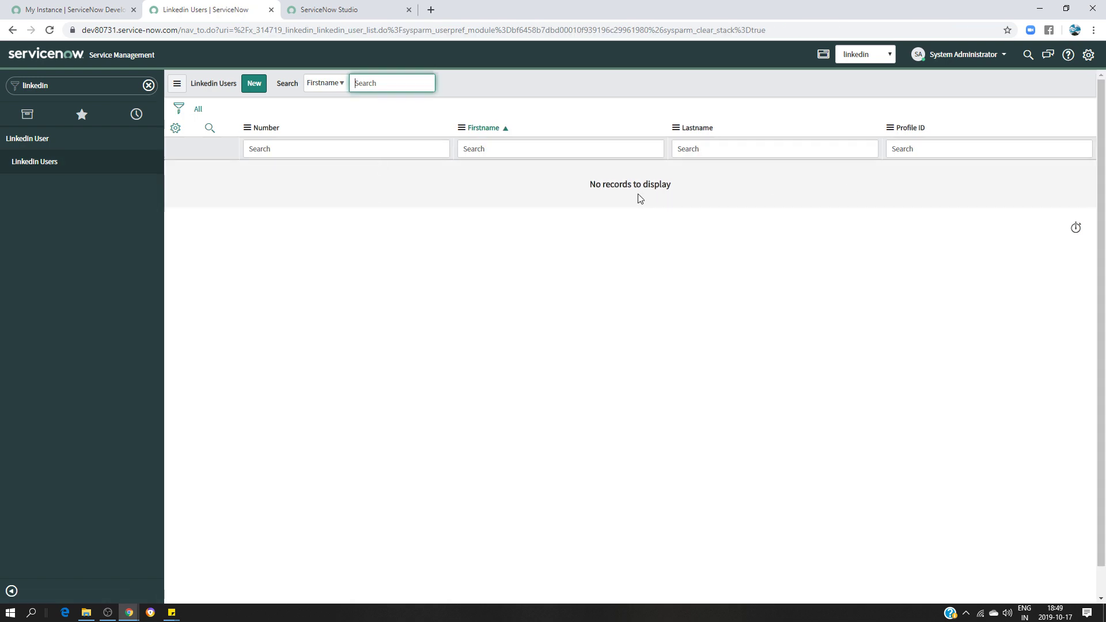
pyautogui.click(129, 614)
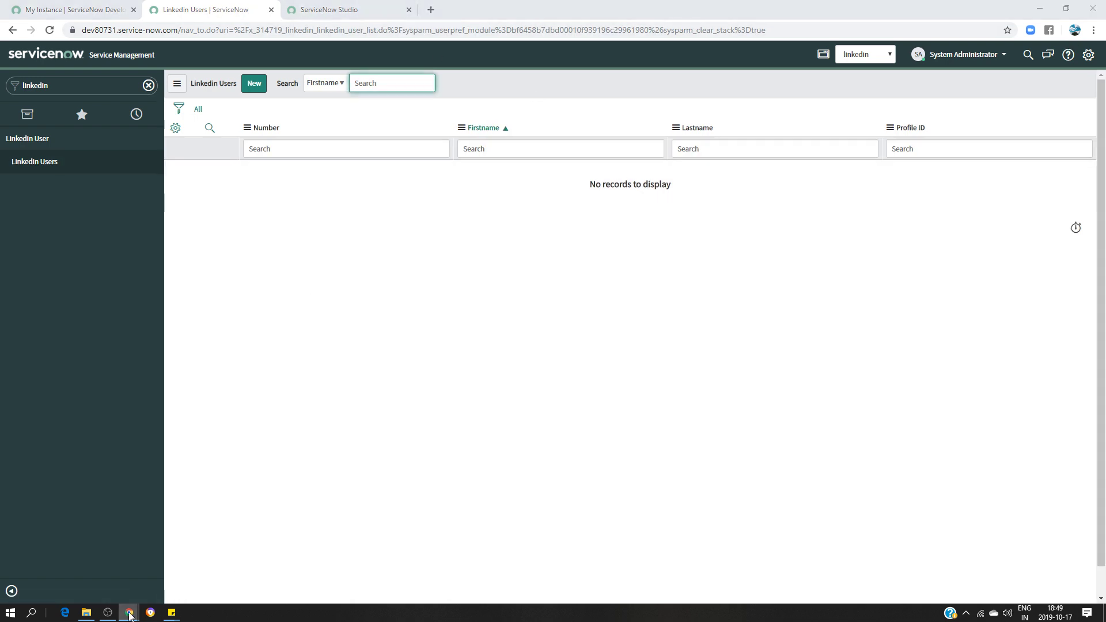
pyautogui.click(309, 561)
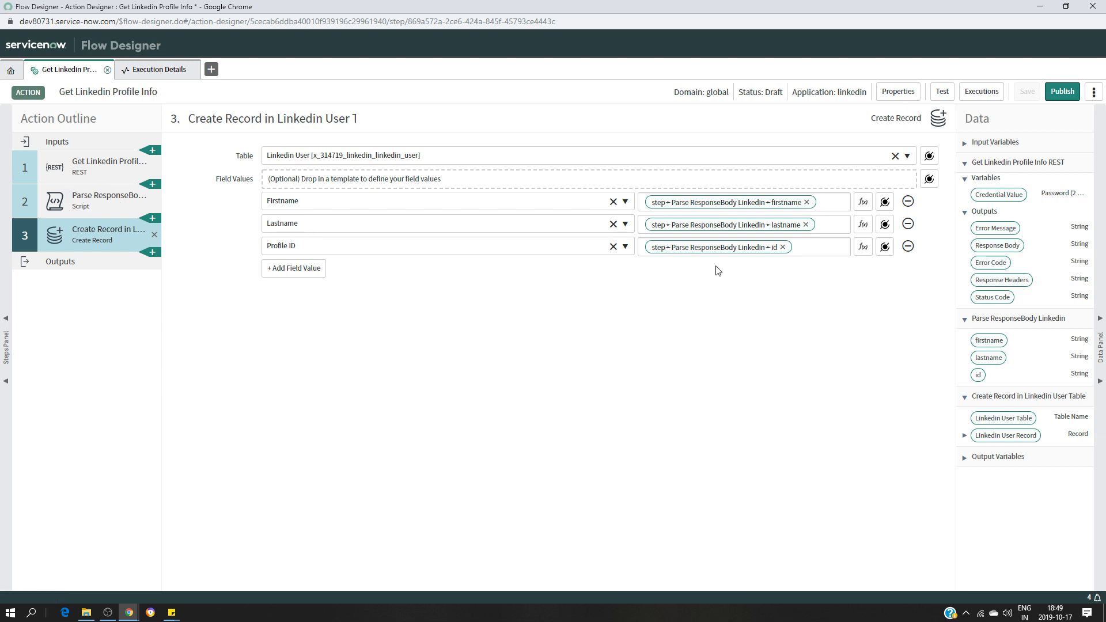
# Run a test of the action, open its execution details, and switch to the Linkedin Users window
pyautogui.click(943, 91)
pyautogui.click(706, 151)
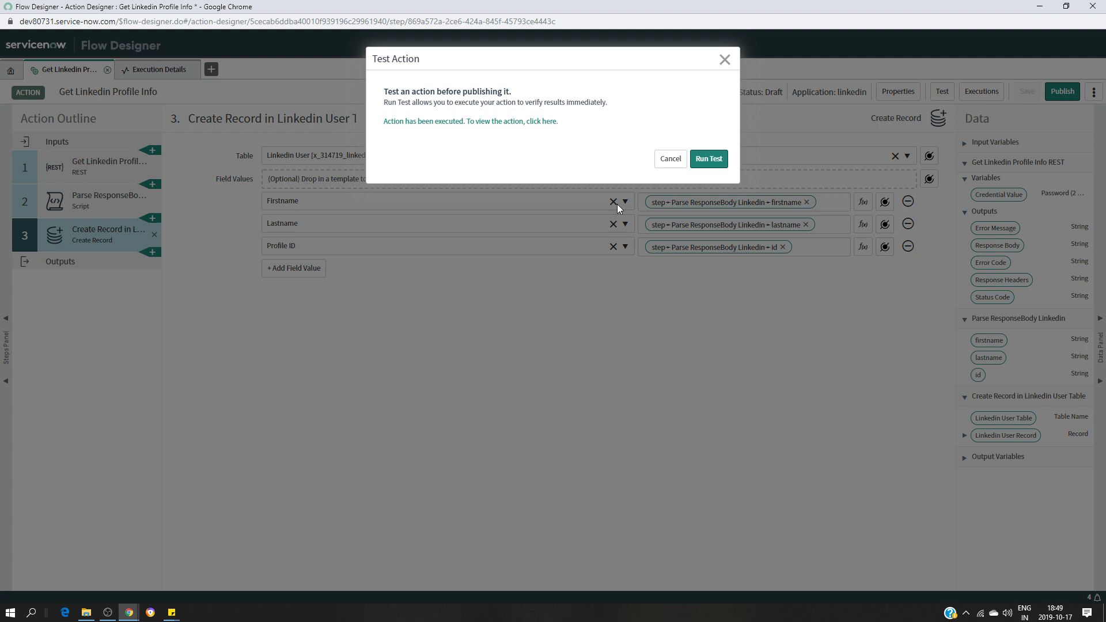
pyautogui.click(711, 166)
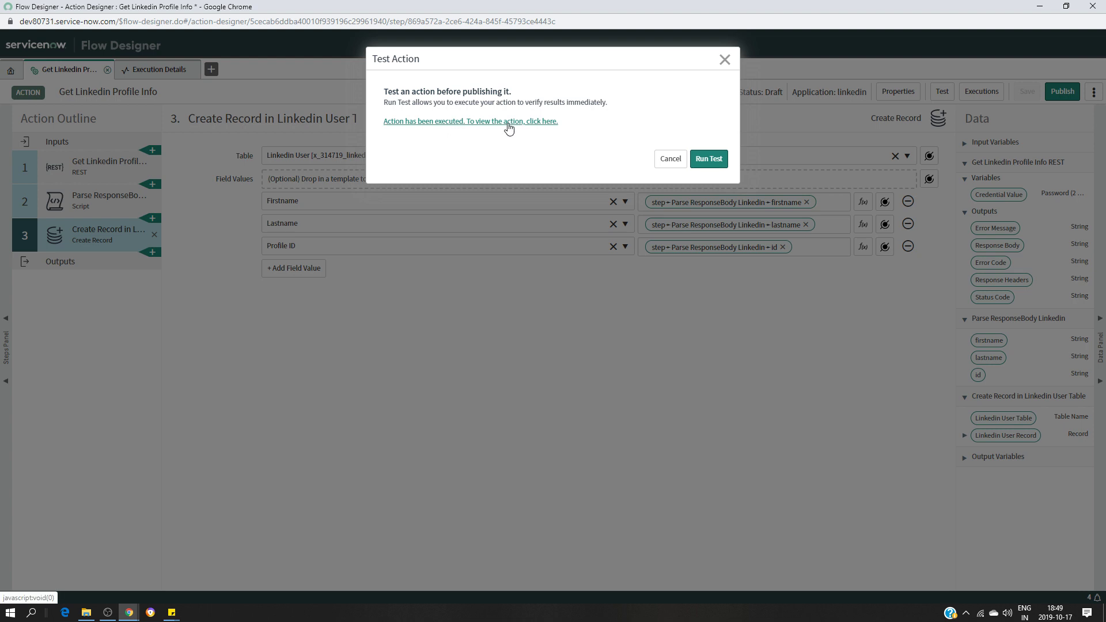
pyautogui.click(509, 128)
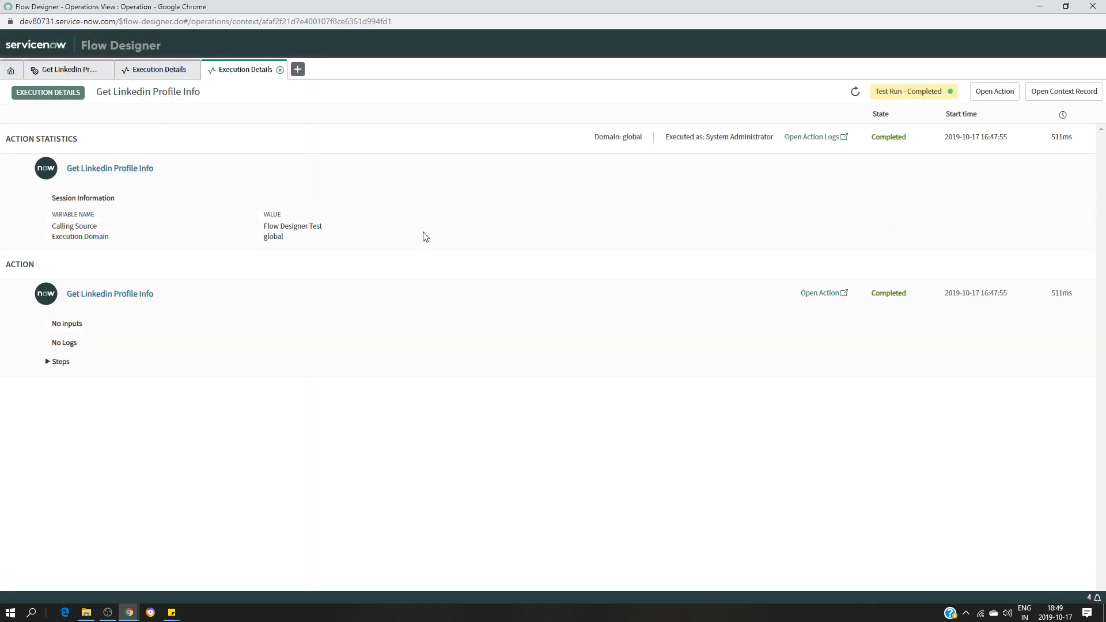
pyautogui.click(1039, 6)
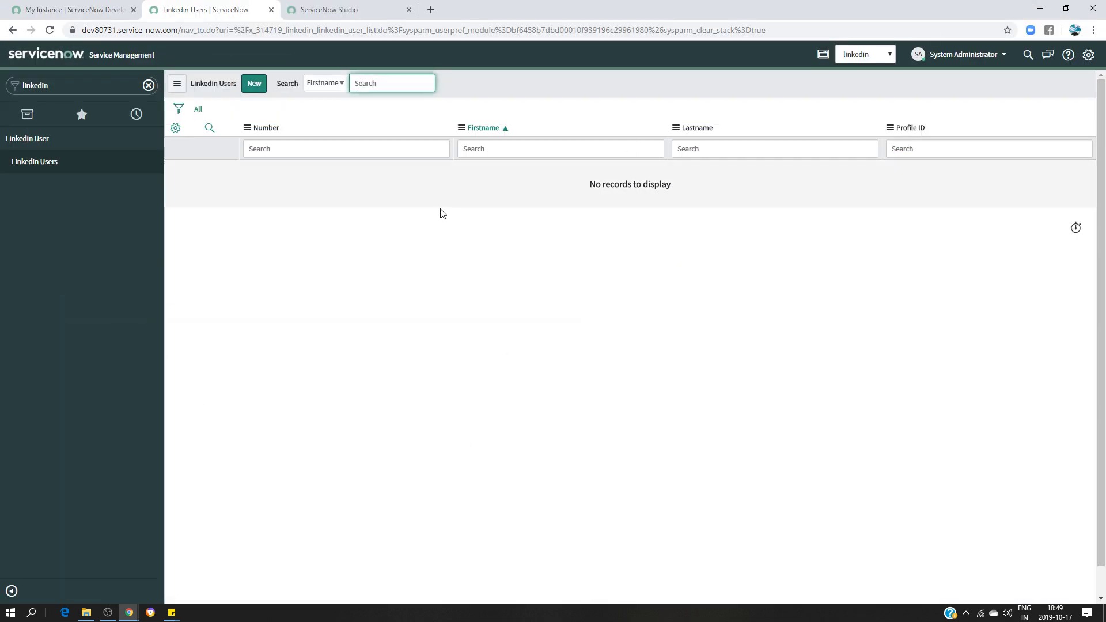
# Reload Linkedin Users, open the newest record to check its name fields, then return to Flow Designer
pyautogui.click(46, 160)
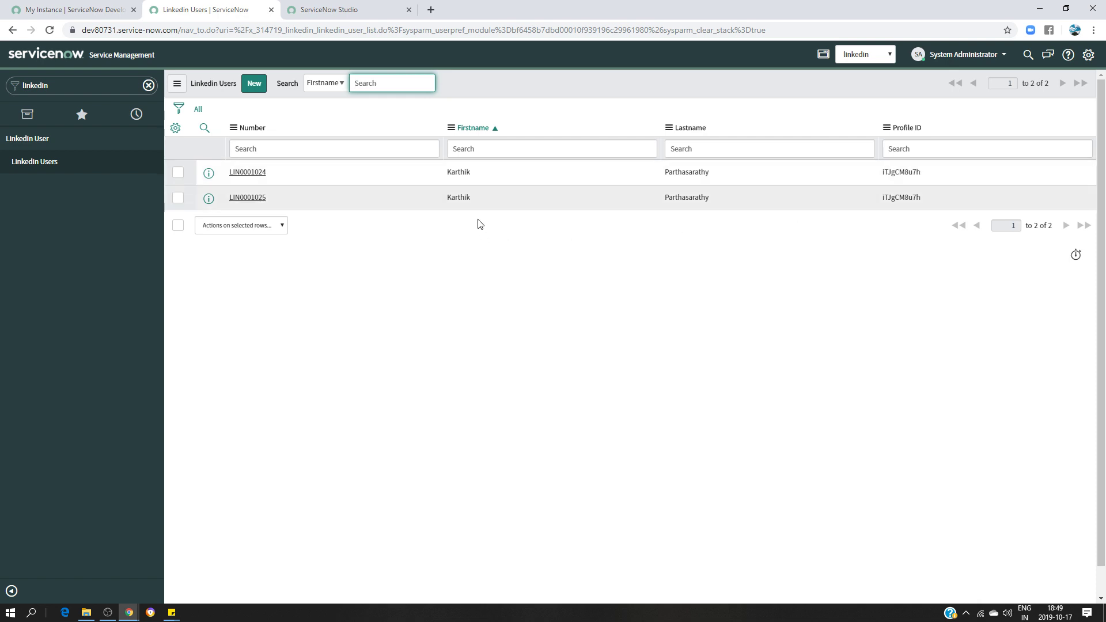
pyautogui.click(247, 199)
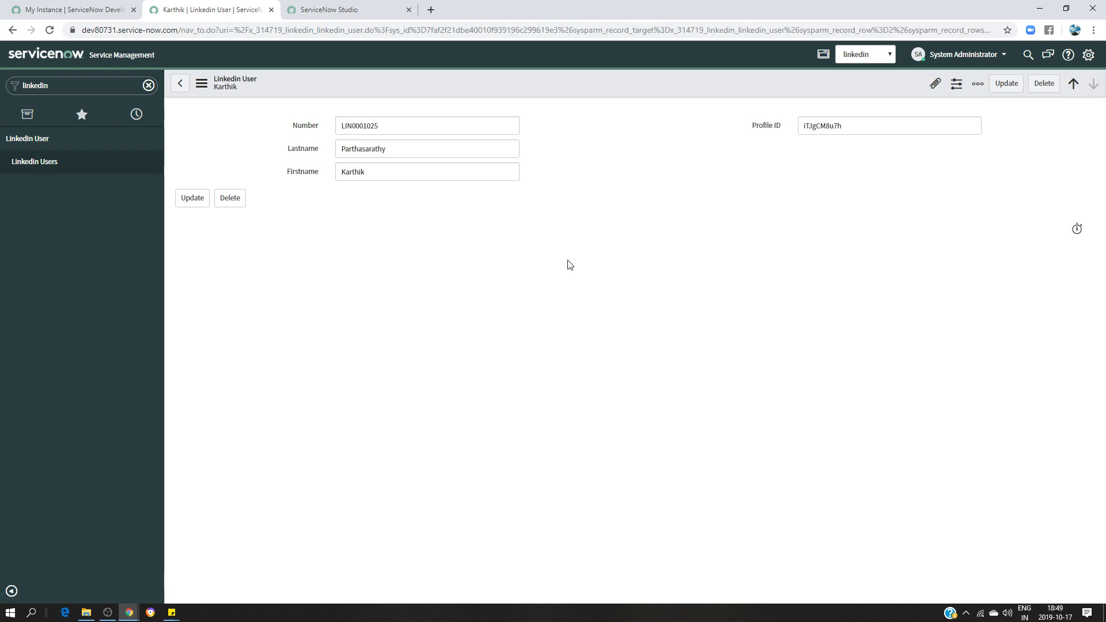
pyautogui.click(416, 151)
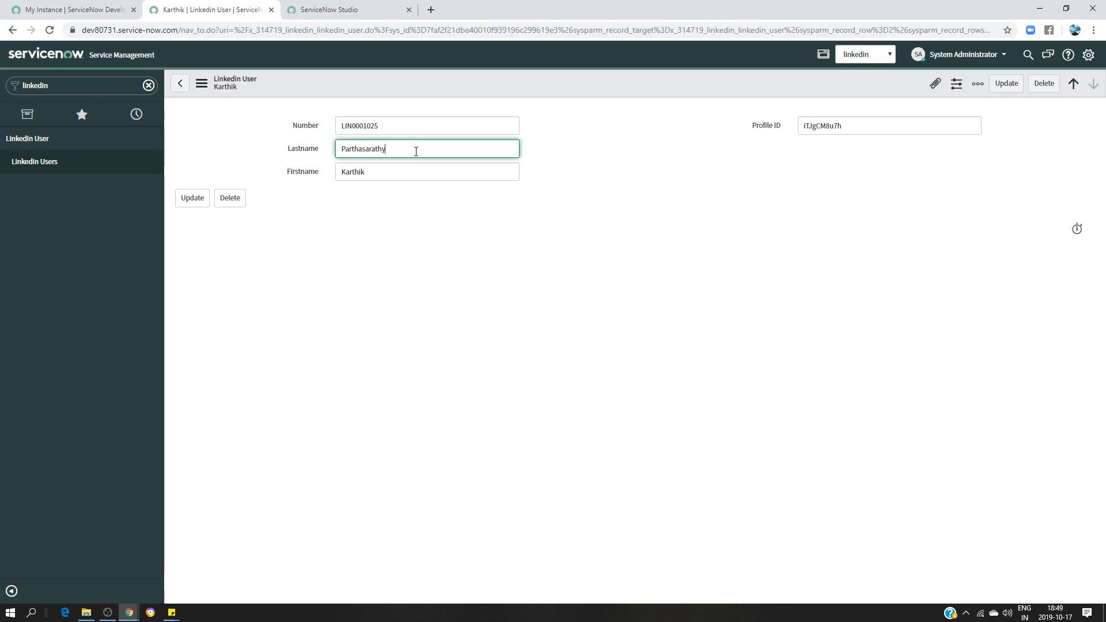
pyautogui.press('Tab')
pyautogui.hotkey('shift', 'Tab')
pyautogui.click(129, 613)
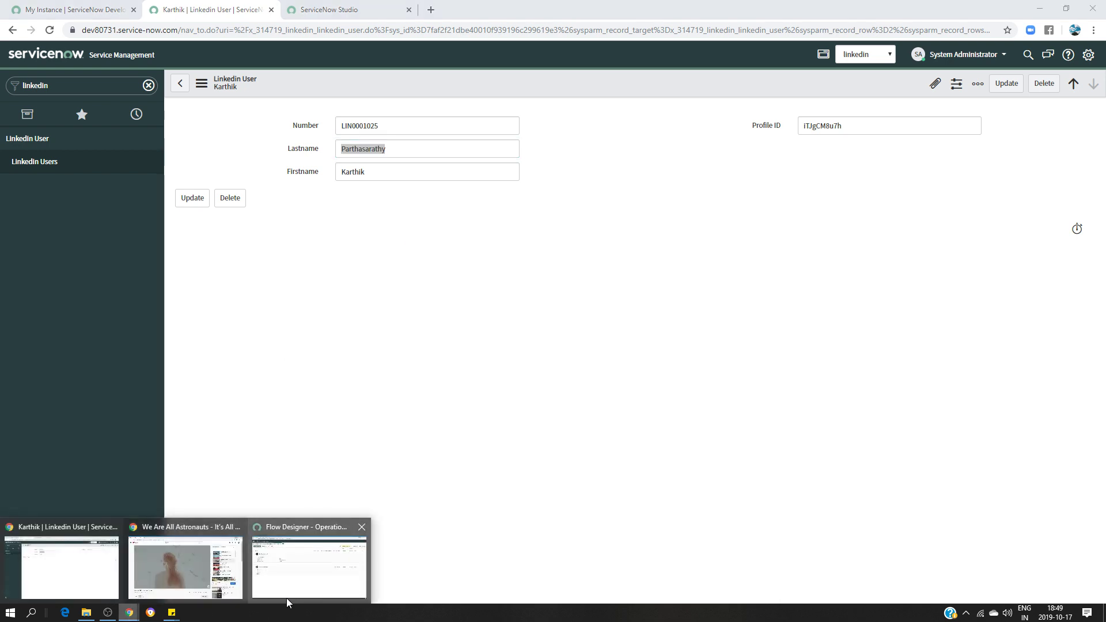
pyautogui.click(292, 590)
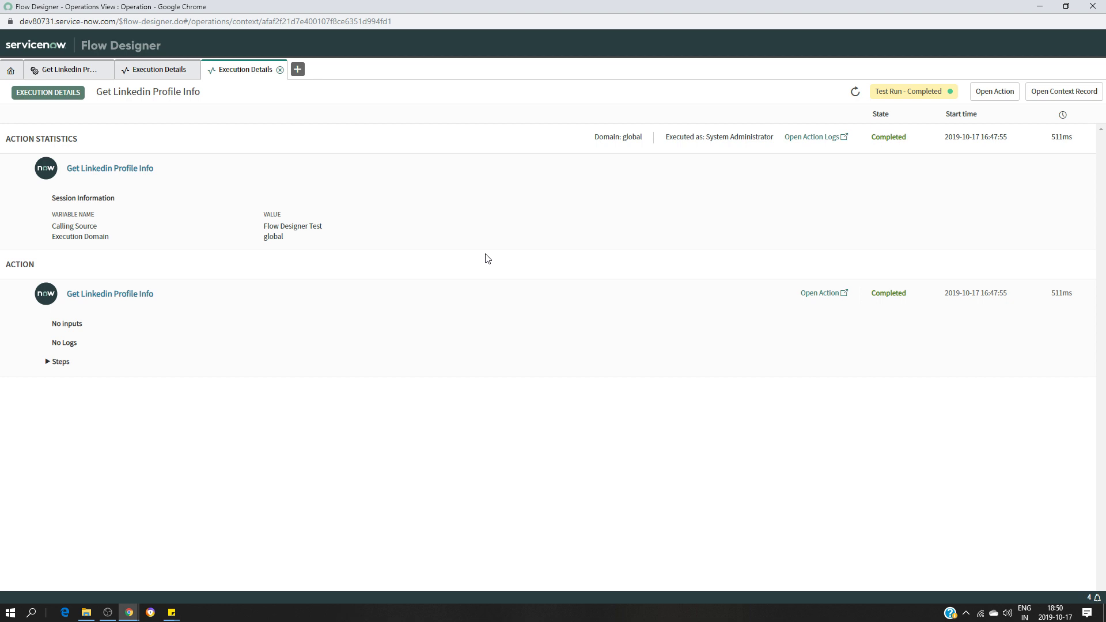
# Close the Test Action dialog and reopen step 2, Parse ResponseBody Linkedin, cancelling the accidental Add Step dialog
pyautogui.click(57, 71)
pyautogui.click(725, 61)
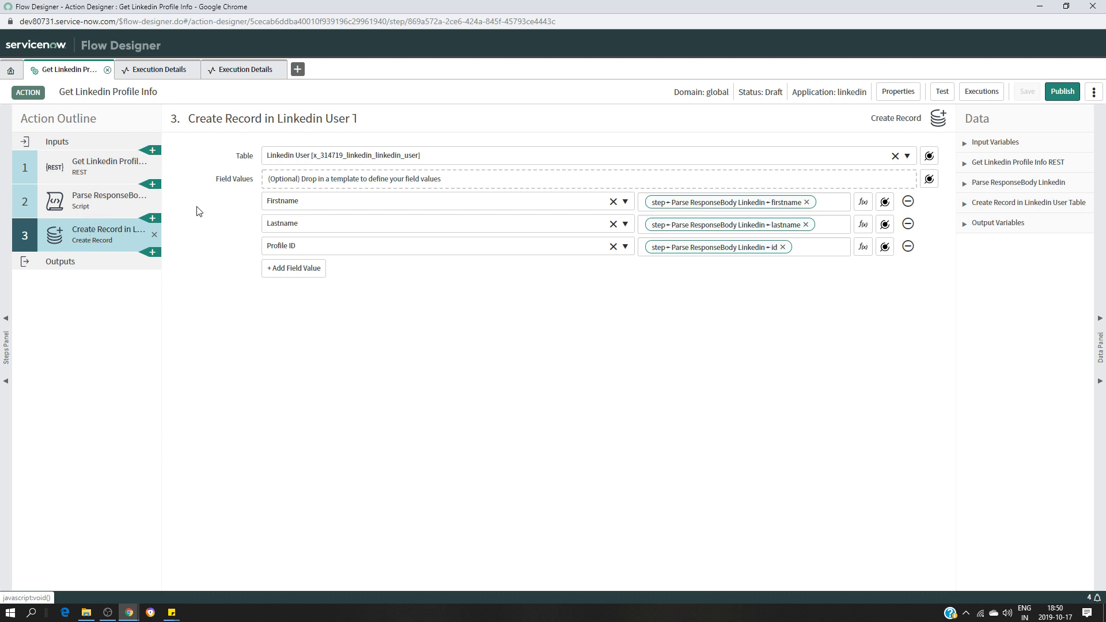
pyautogui.click(127, 214)
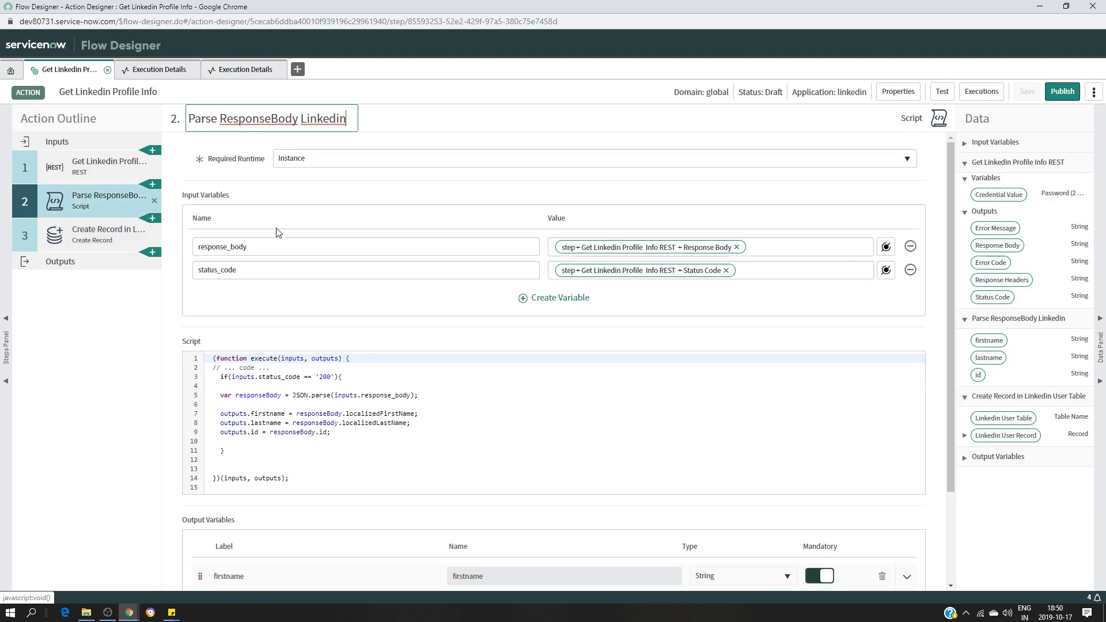
pyautogui.click(153, 252)
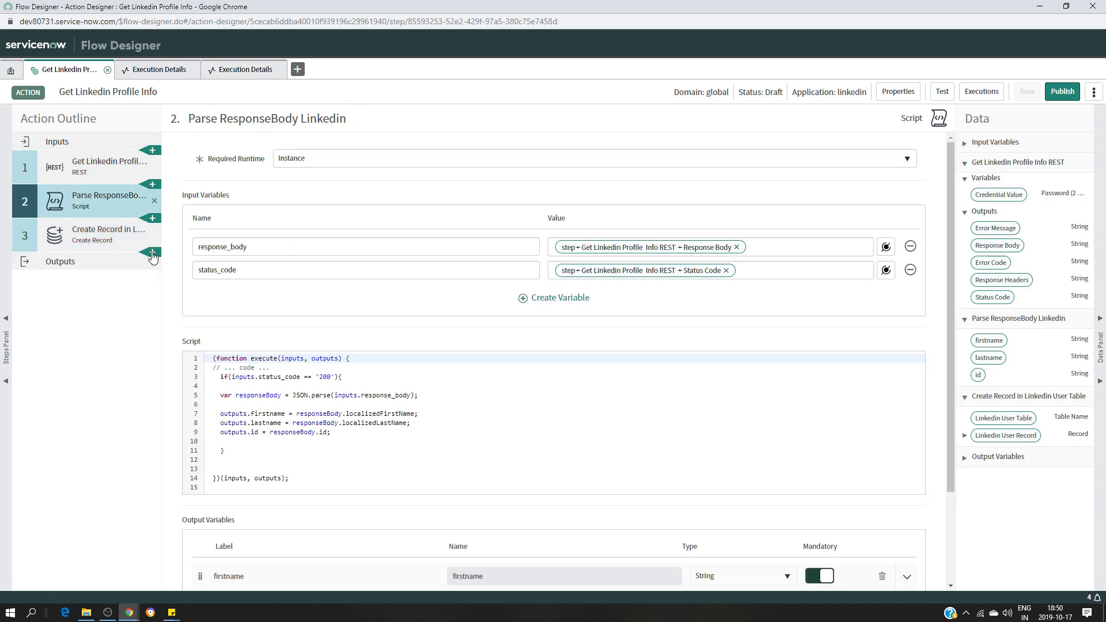
pyautogui.click(768, 42)
pyautogui.click(107, 612)
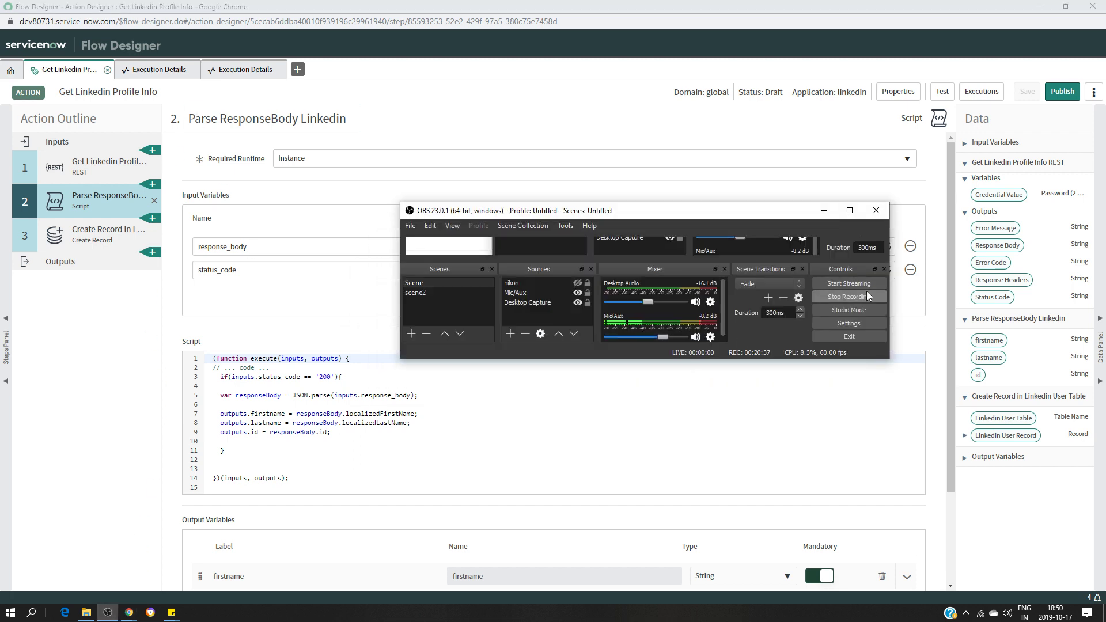
pyautogui.click(866, 292)
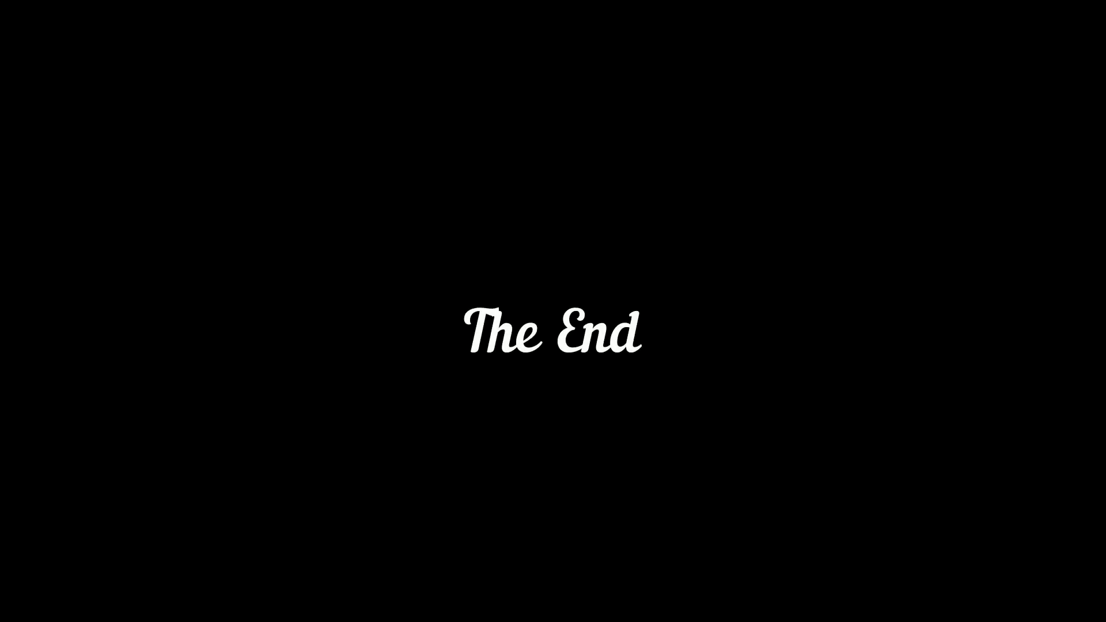